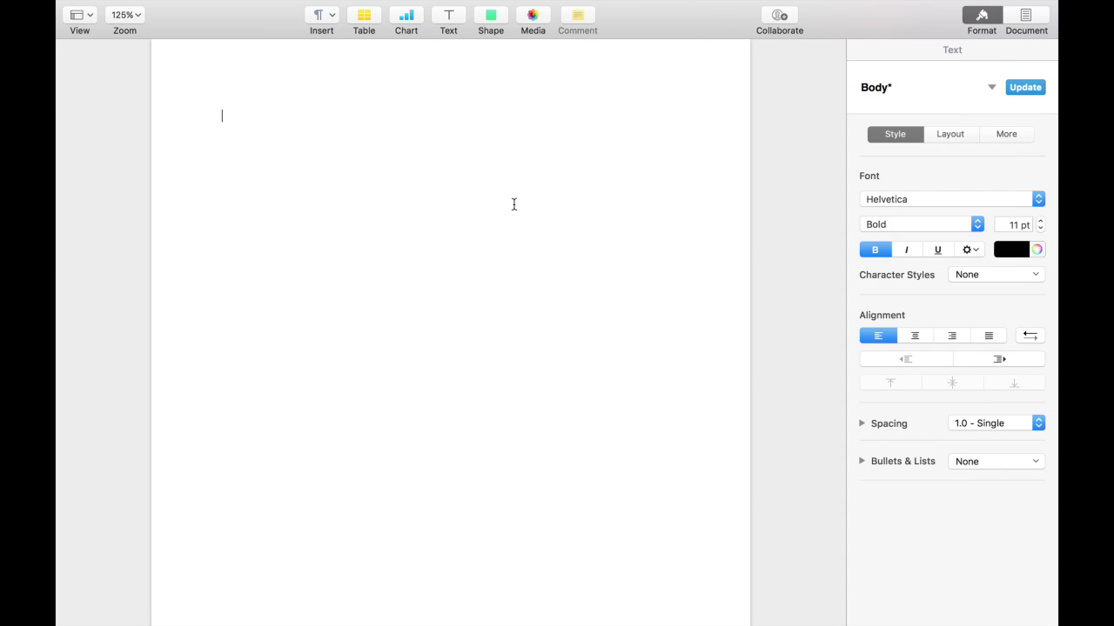
text(Asteroids Game)
Type the bold Programming and Graphics headings, with tasks like Dying and the items Spaceship and Asteroid.
key(Return)
text(Programming)
text(To Do List)
key(Return)
key(super+b)
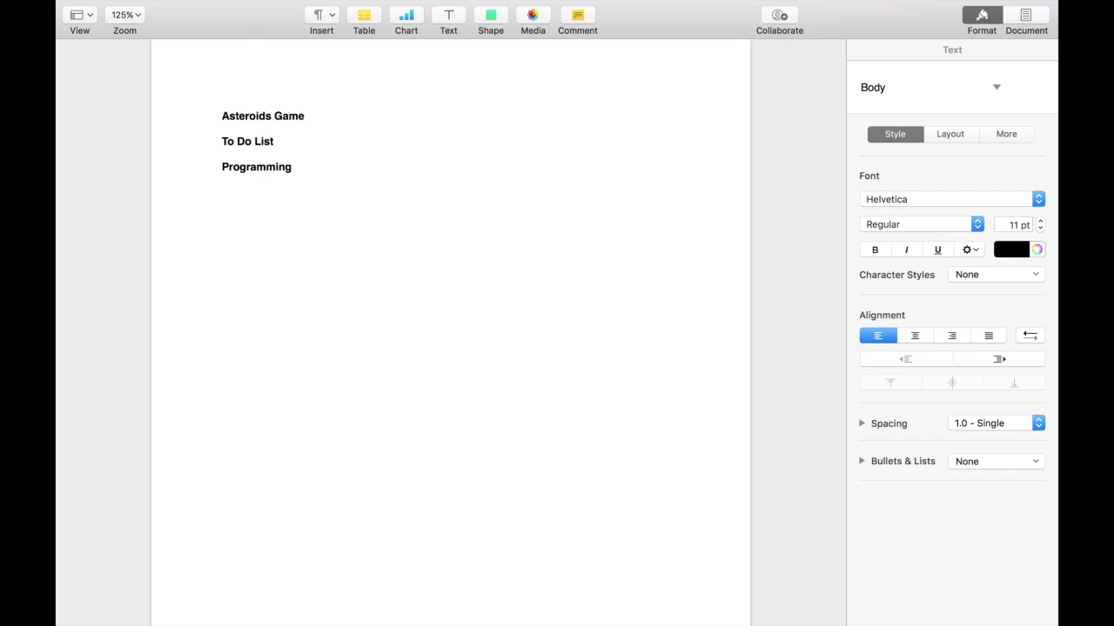
text(Asteroid destruction)
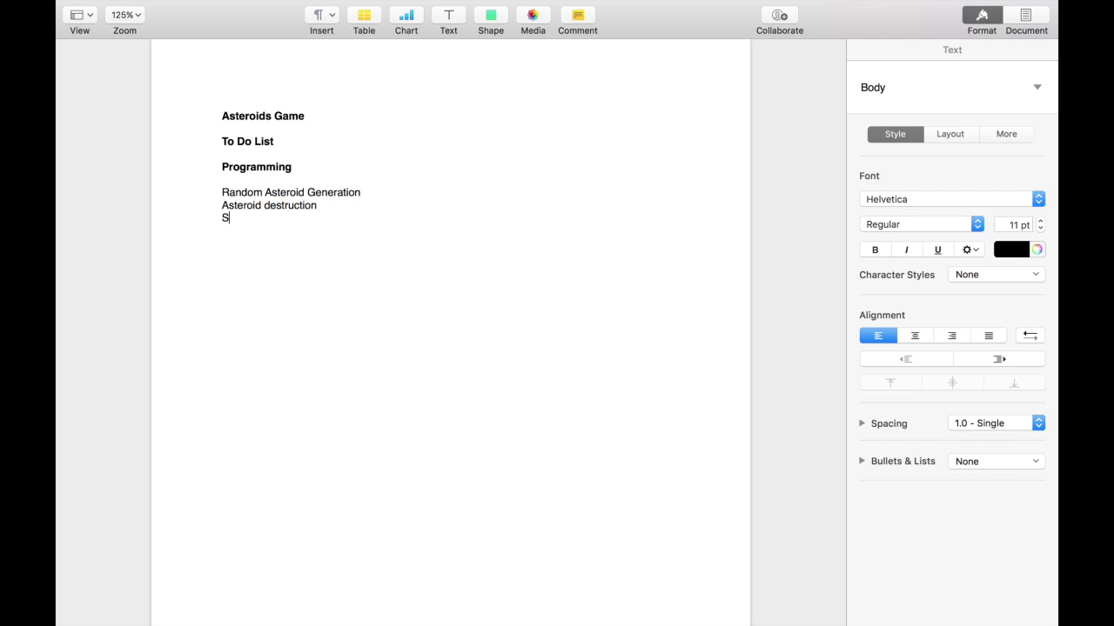
text(ying)
key(Return)
key(Return)
key(super+b)
text(Graphics)
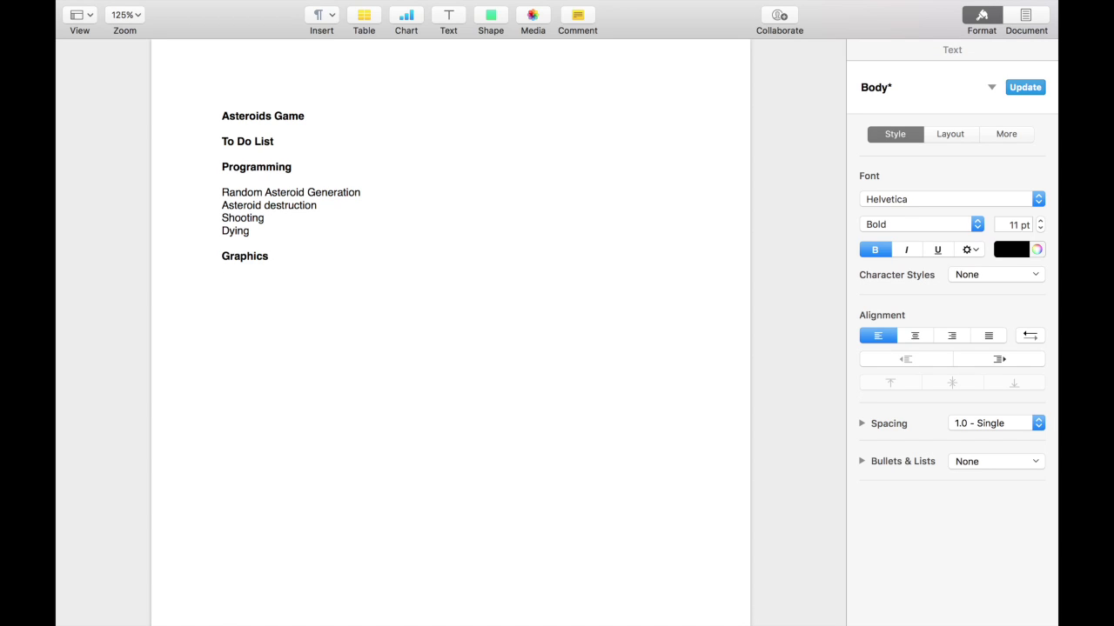
key(super+b)
text(Spaceship)
key(Return)
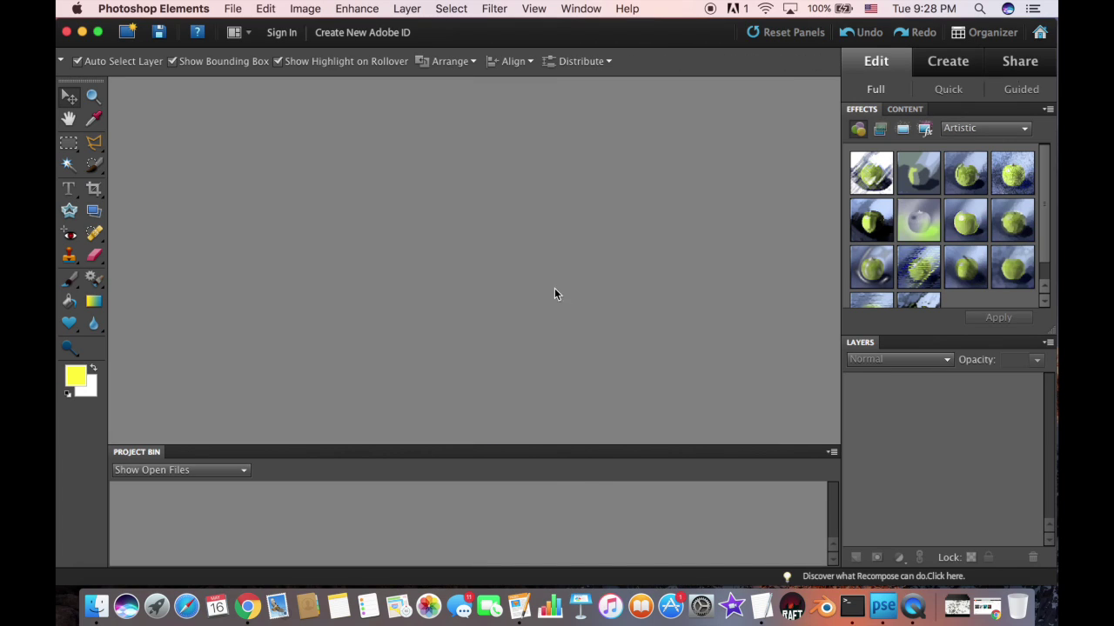
Create the Spaceship image with an empty layer and a thin black brush.
key(super+n)
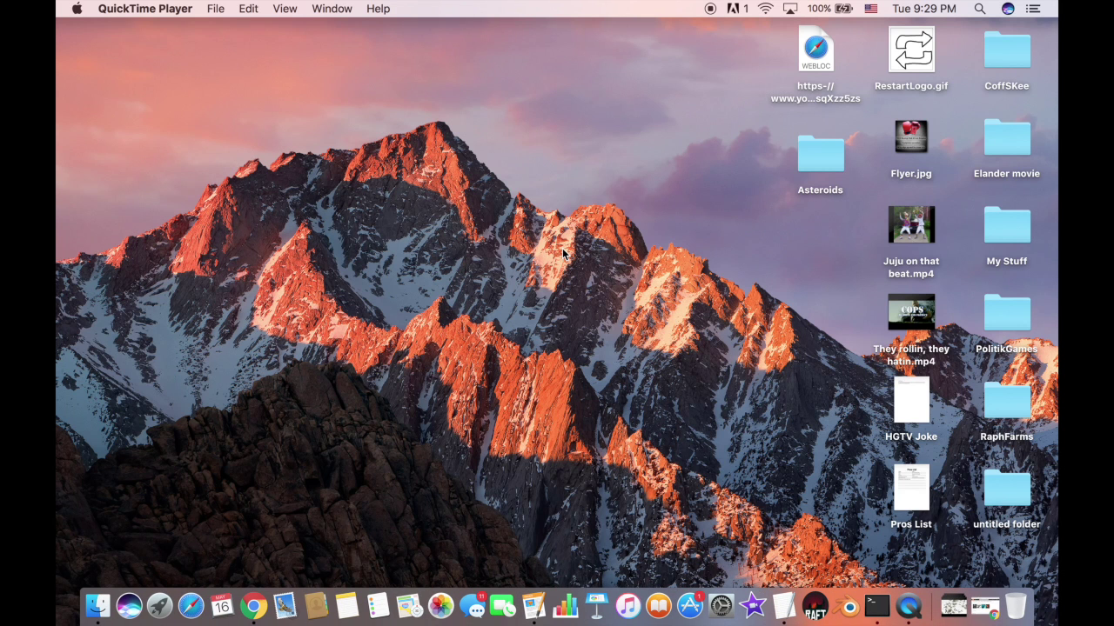
click(705, 244)
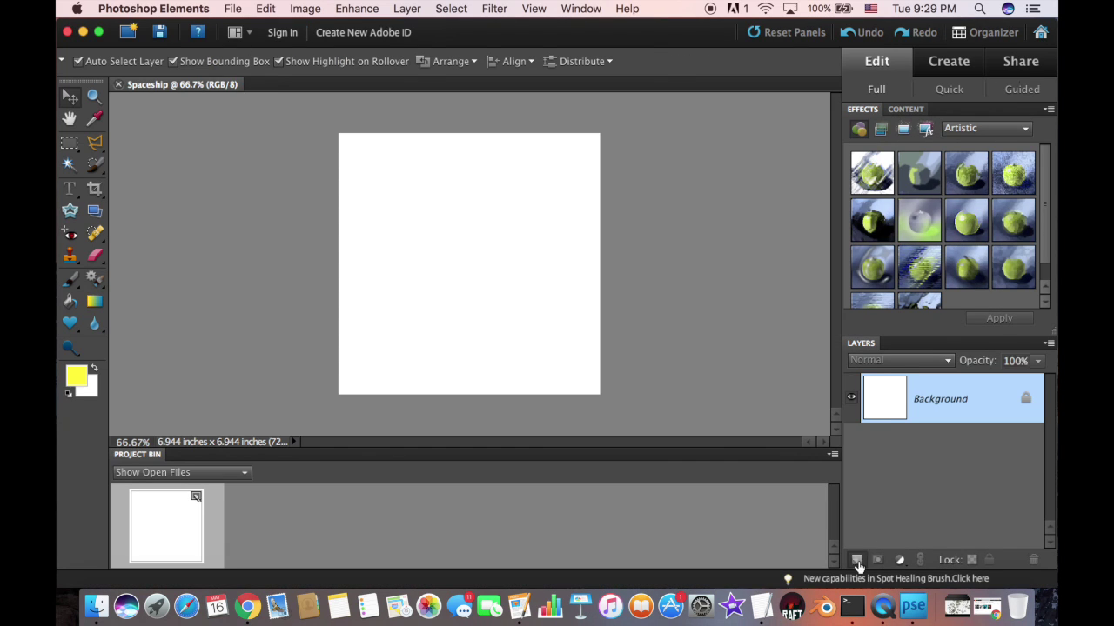
click(856, 560)
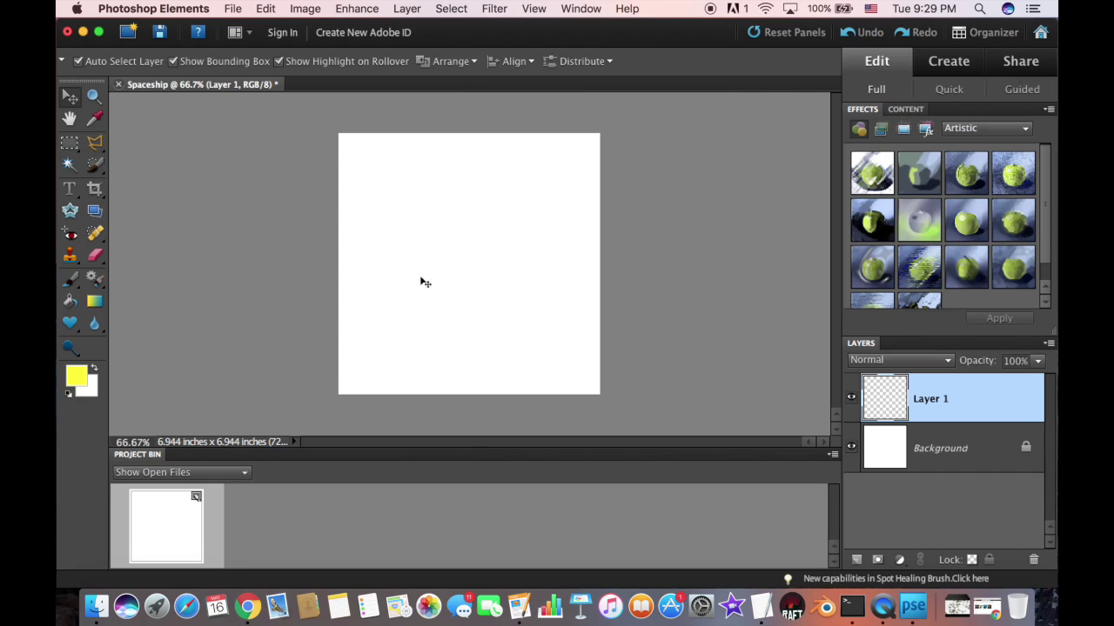
key(b)
key(bracketleft)
key(bracketleft)
key(bracketleft)
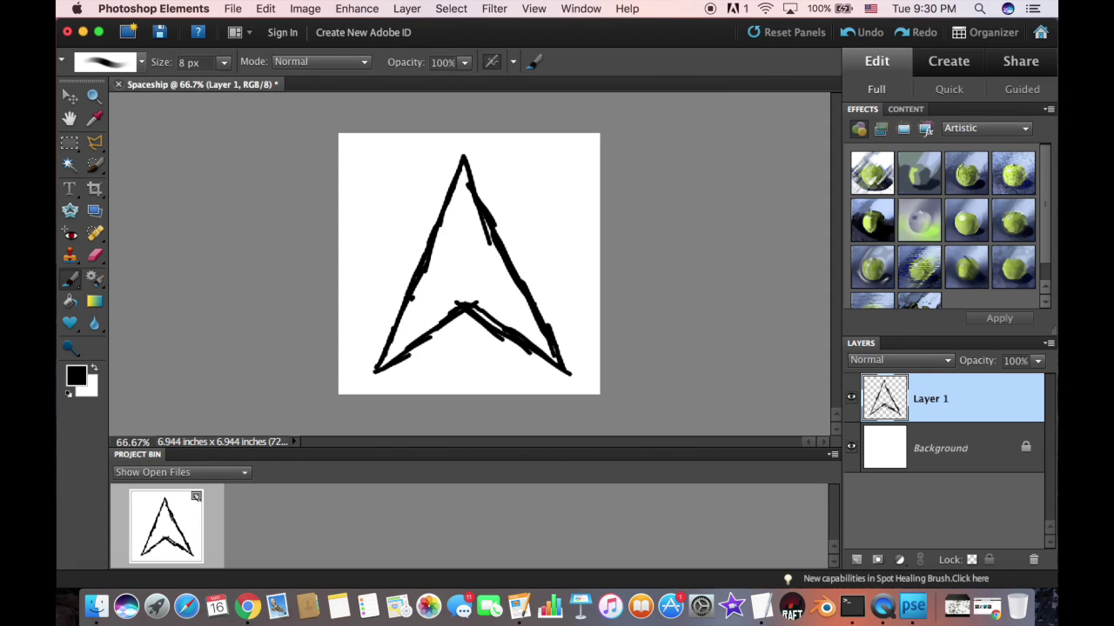
Erase the stray strokes around the arrowhead ship and draw the capsule-shaped pod inside.
key(e)
drag(488, 313, 531, 339)
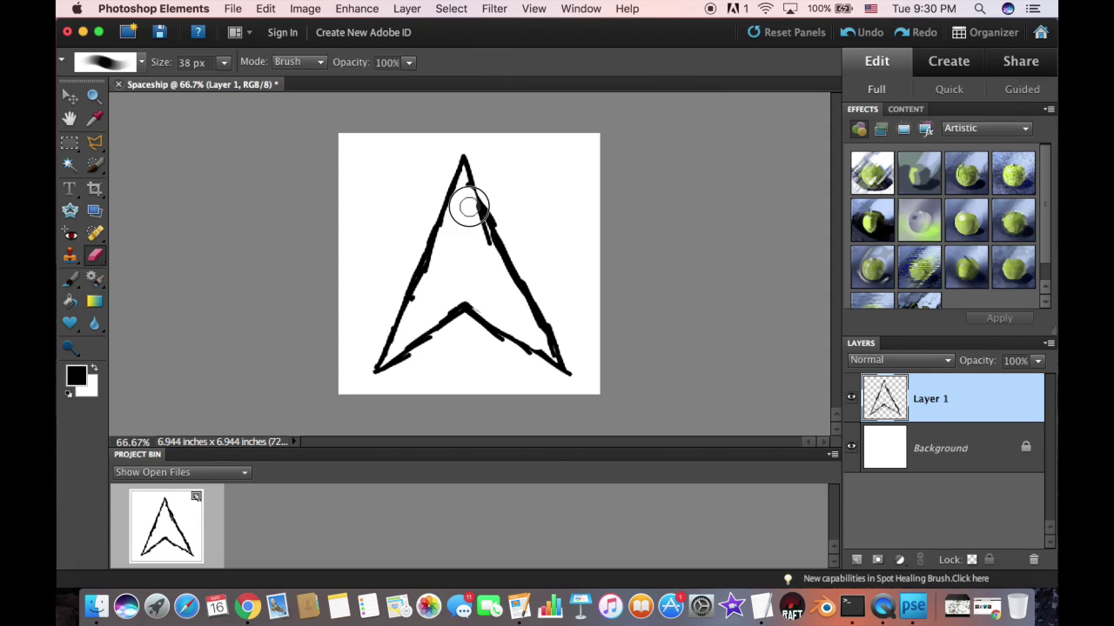
drag(470, 207, 487, 254)
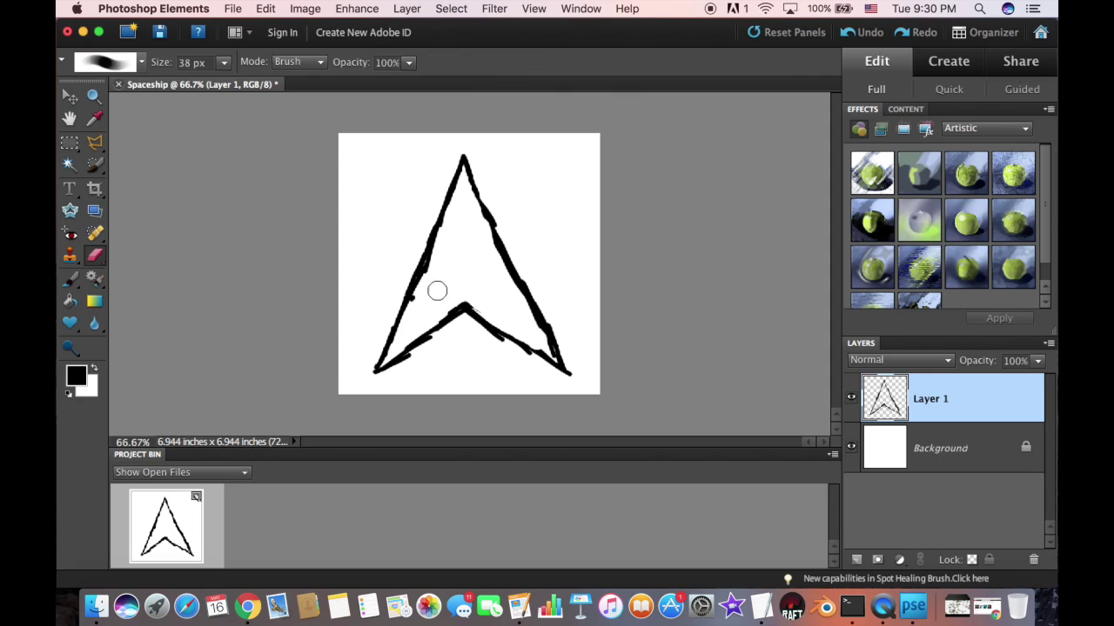
drag(435, 341, 408, 366)
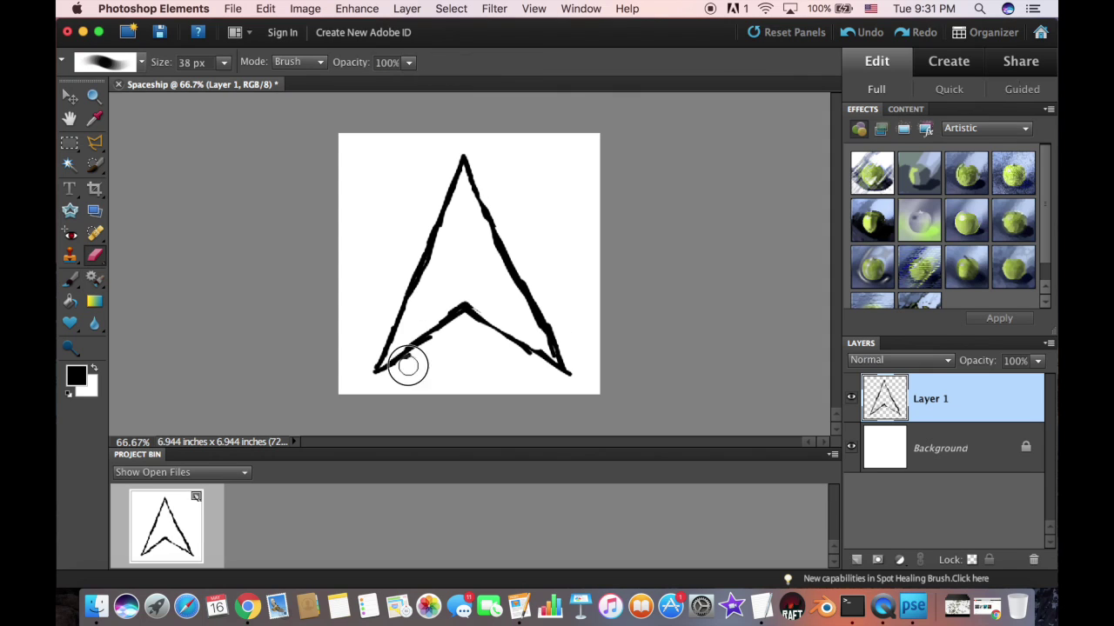
key(b)
mouse_move(458, 226)
mouse_down()
mouse_move(442, 289)
mouse_move(458, 226)
mouse_up()
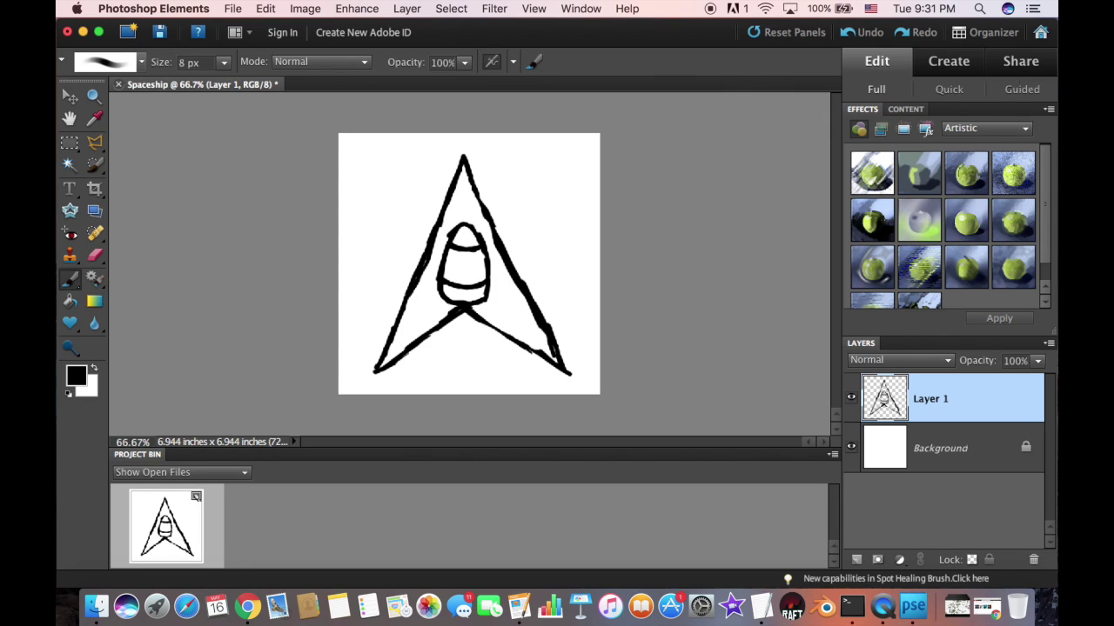
Paint soft grey shading across the lower Background layer with a very large soft brush.
click(927, 449)
click(76, 376)
click(386, 174)
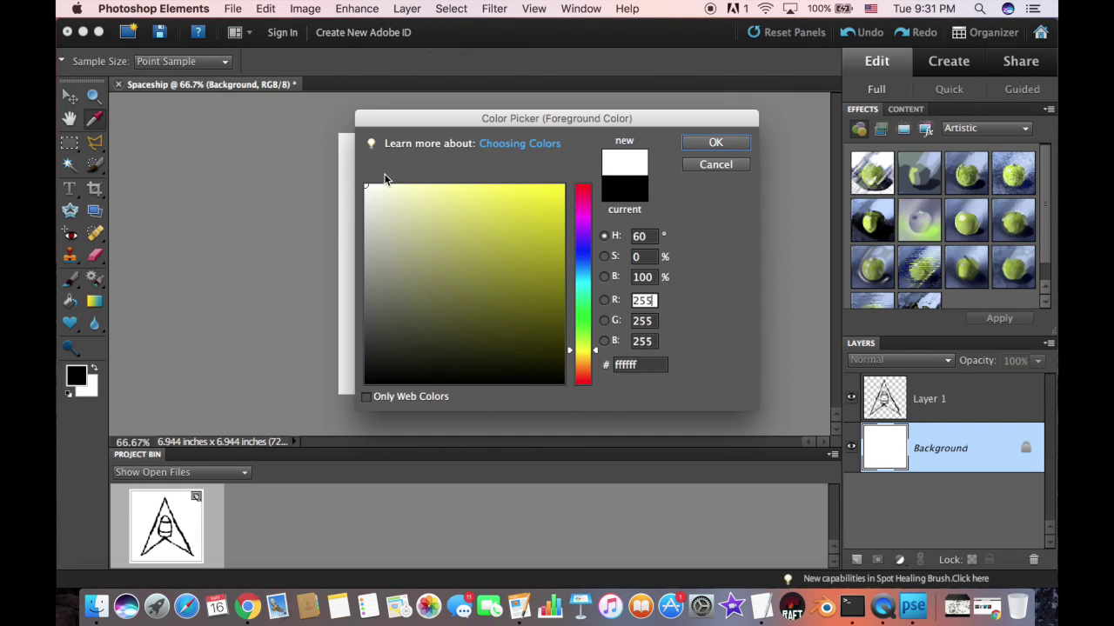
click(753, 141)
drag(221, 66, 260, 80)
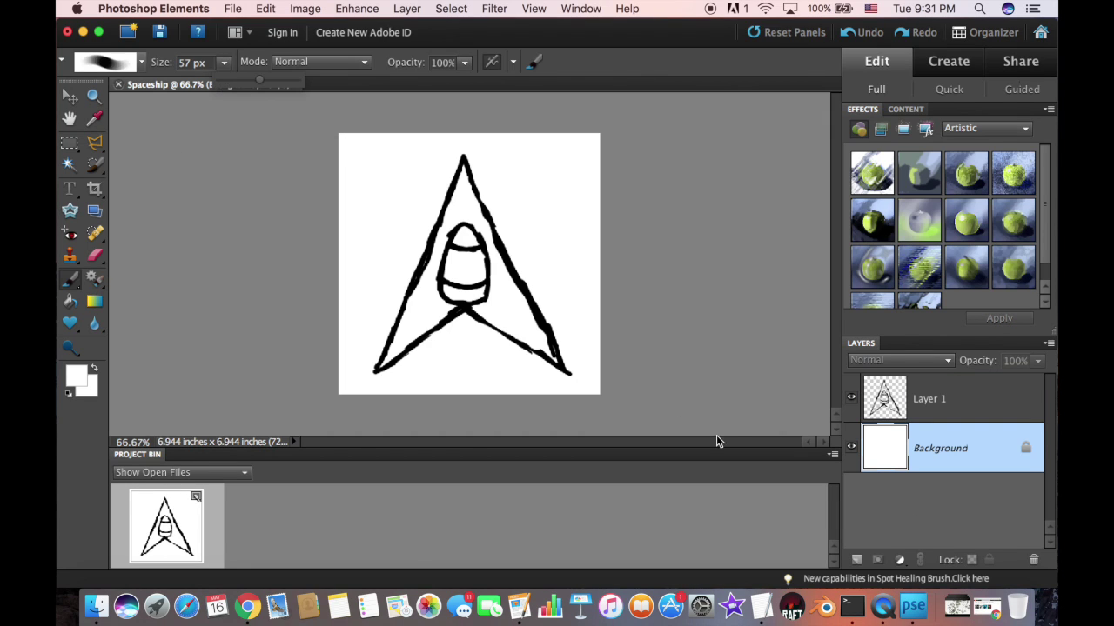
click(83, 376)
click(386, 261)
click(754, 142)
click(139, 61)
click(162, 209)
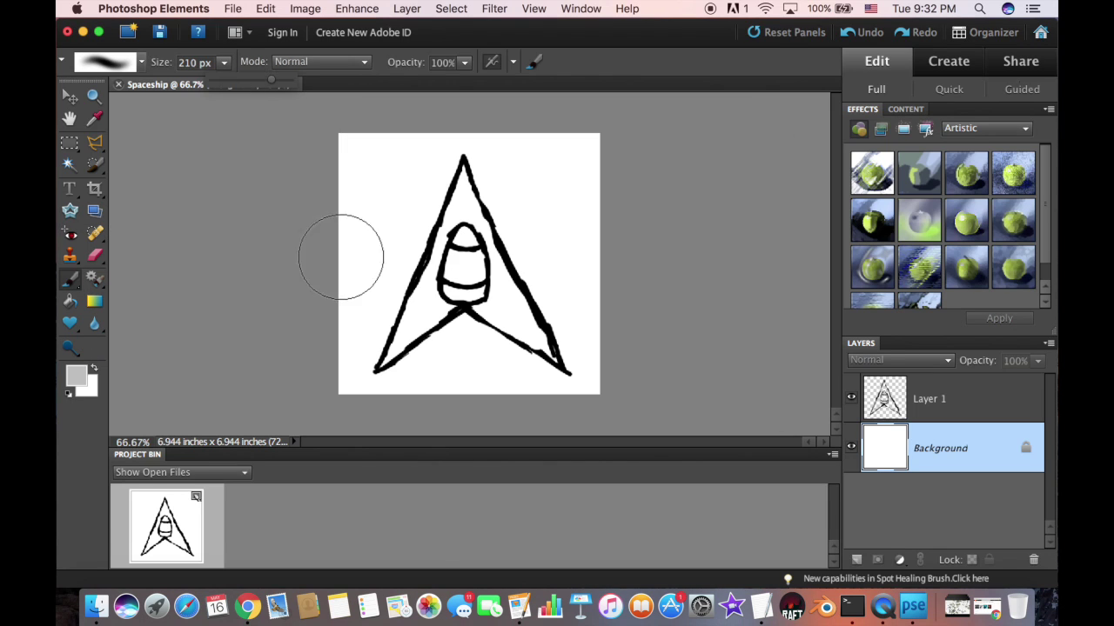
drag(374, 355, 609, 350)
Fill the pod with grey using the 19 px soft brush.
click(76, 376)
click(753, 141)
click(140, 61)
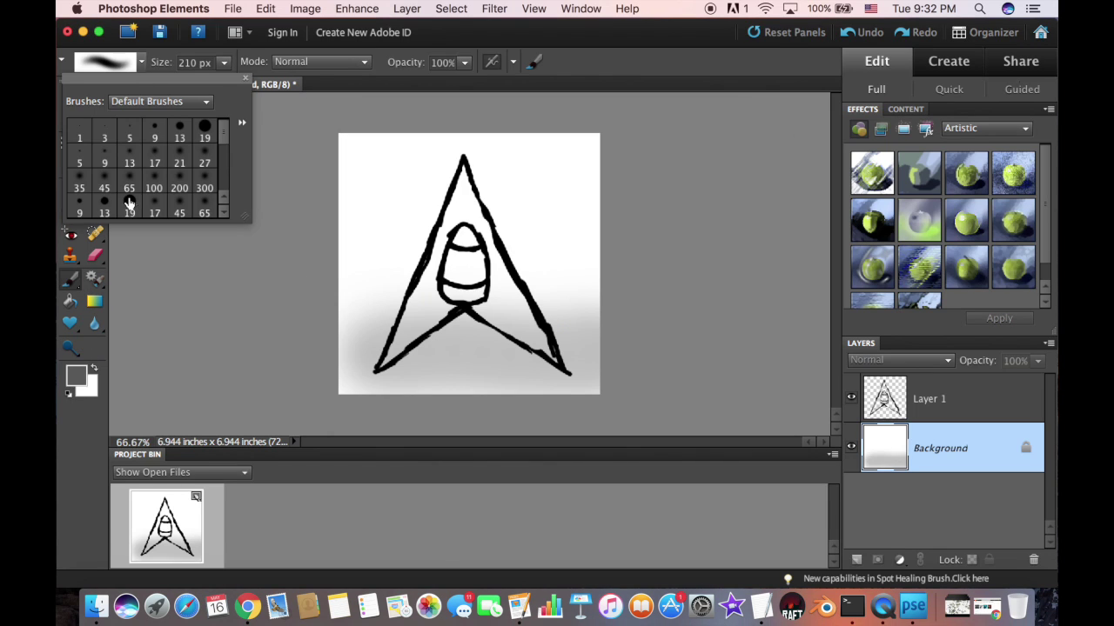
click(129, 205)
drag(448, 261, 463, 233)
Erase the doubled stroke on the ship's right leg with an 11 px eraser.
key(e)
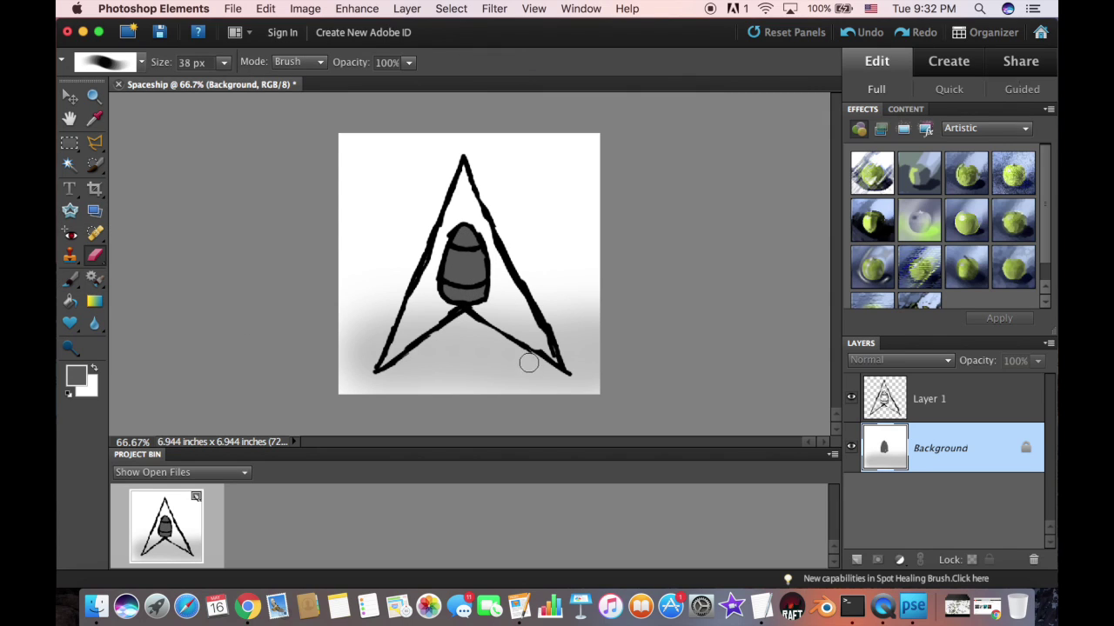
key(alt+bracketright)
key(bracketleft)
key(bracketleft)
key(bracketleft)
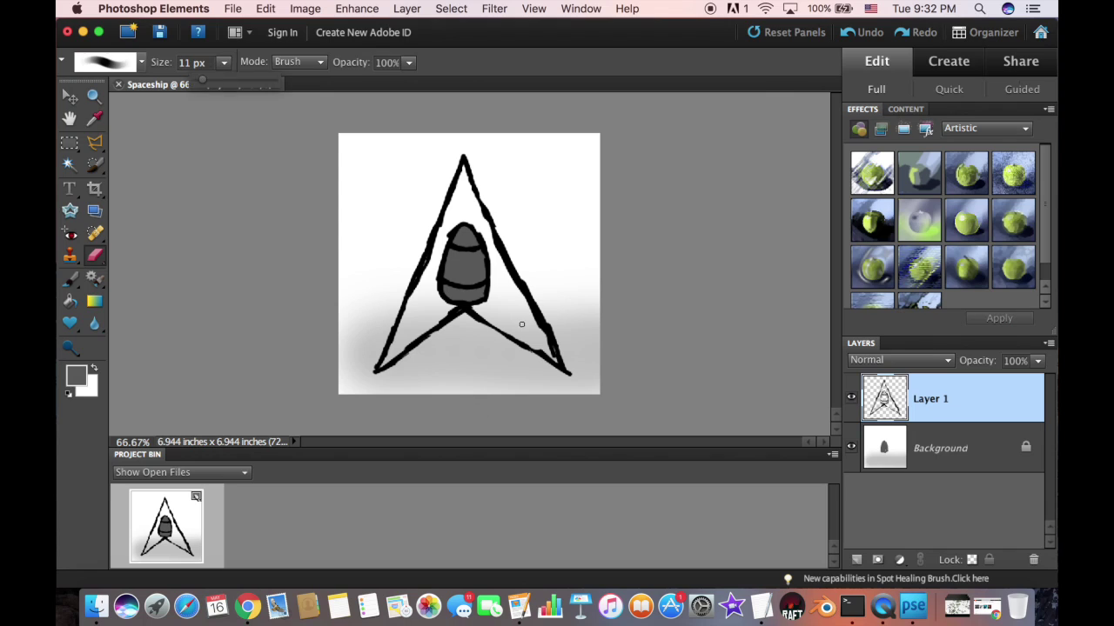
drag(539, 356, 552, 325)
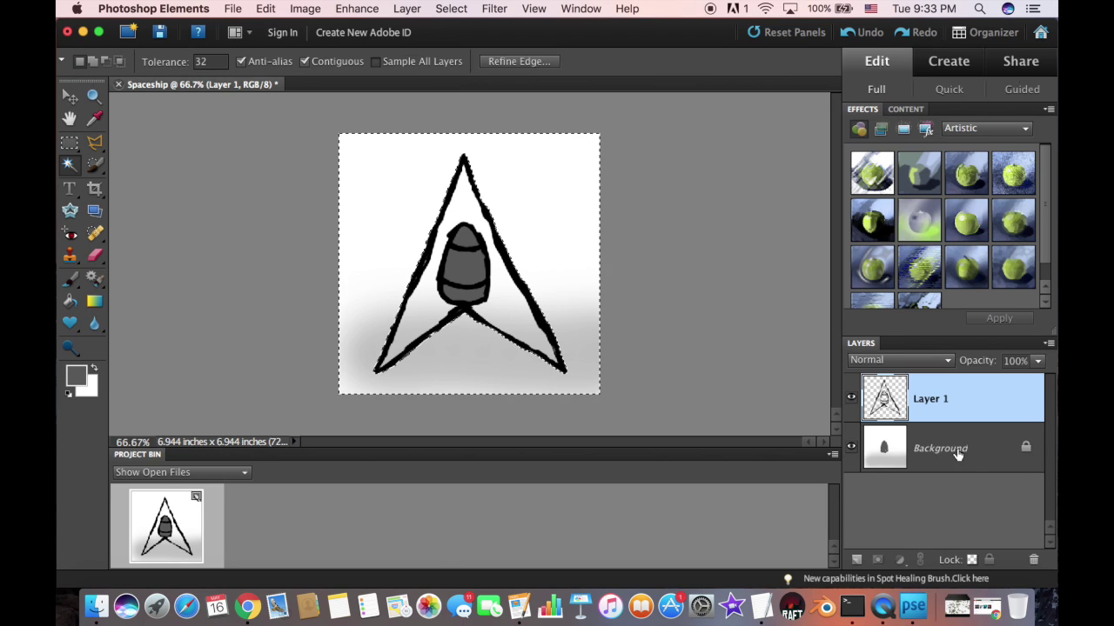
Crop tightly around the spaceship and merge the visible layers into one.
click(94, 188)
drag(581, 381, 348, 140)
drag(466, 139, 465, 150)
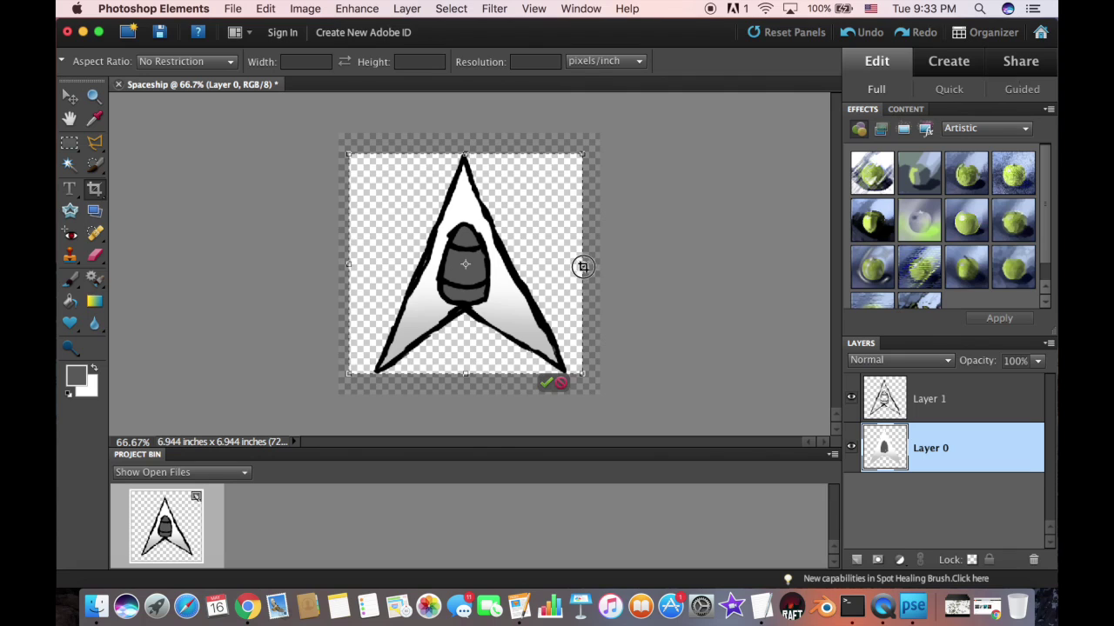
drag(583, 257, 568, 257)
drag(348, 258, 373, 257)
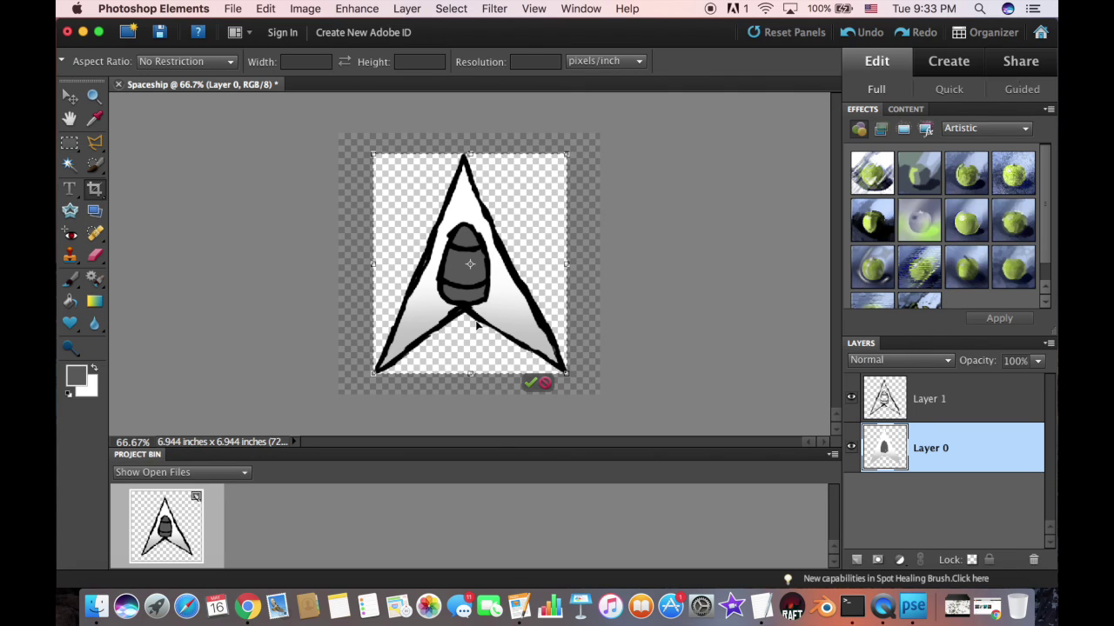
click(531, 383)
right_click(953, 398)
click(957, 542)
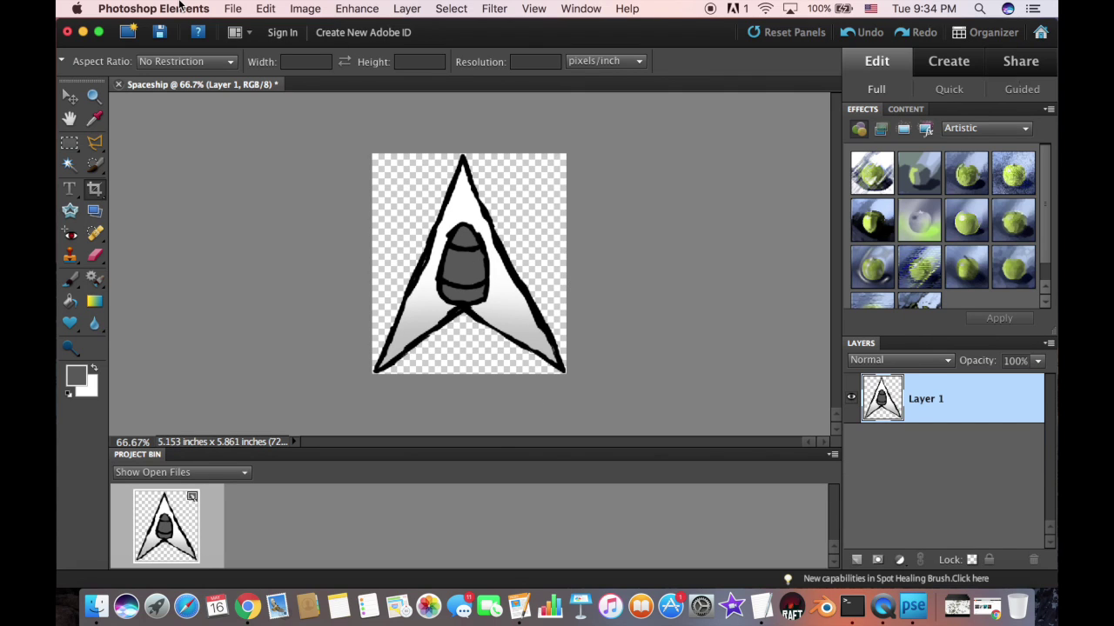
Save the image as Spaceship.png in the Asteroids folder.
click(233, 8)
click(252, 174)
click(696, 195)
click(669, 70)
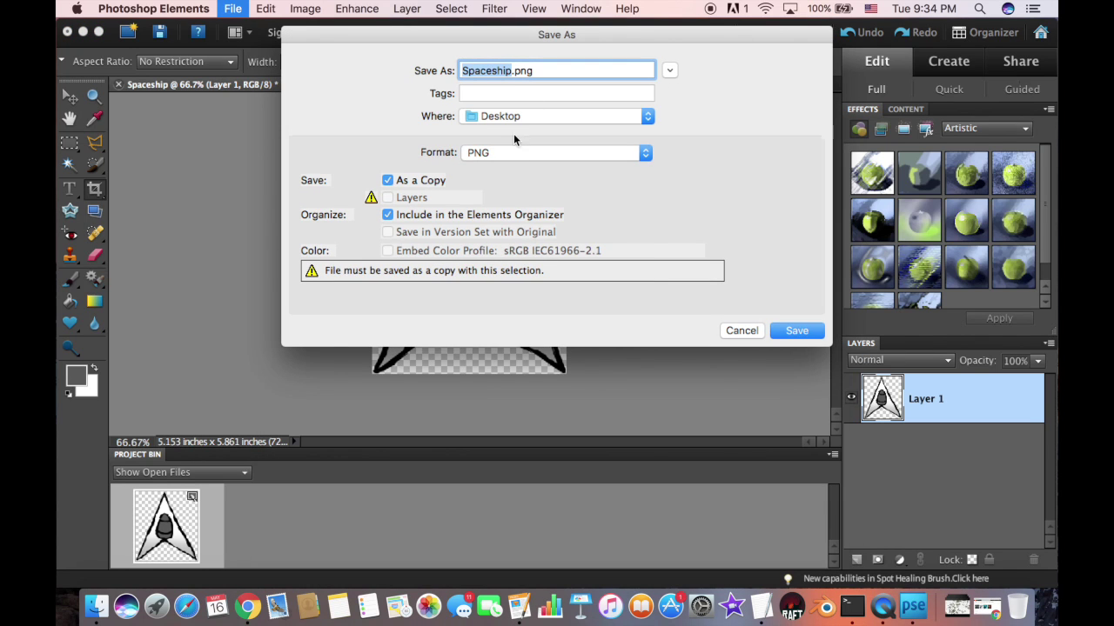
click(557, 116)
click(522, 115)
click(669, 71)
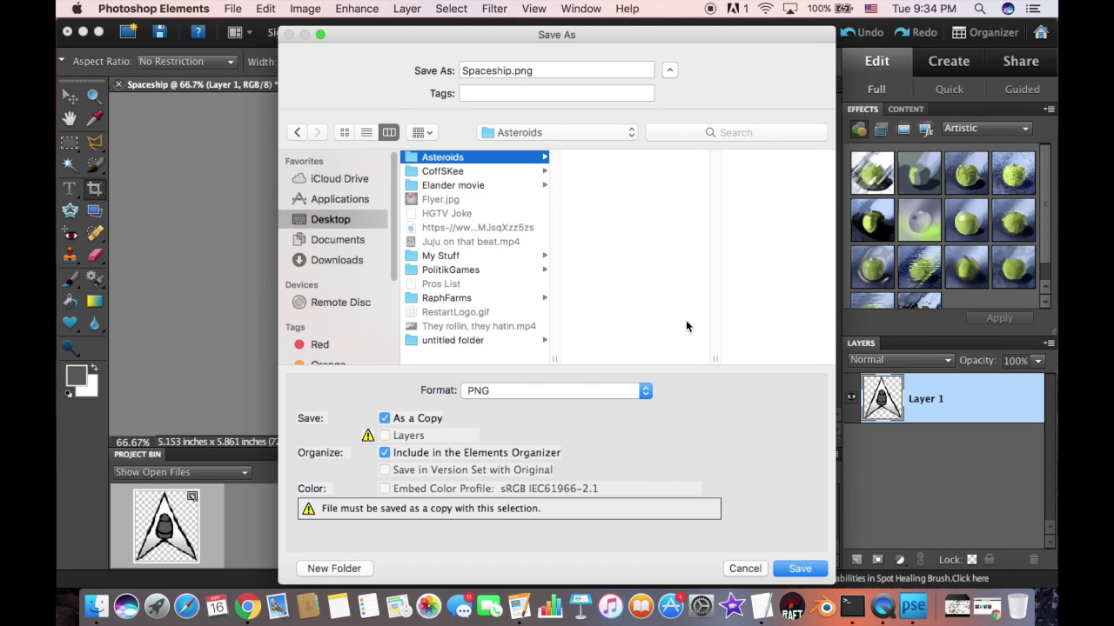
click(799, 569)
click(605, 211)
Create a new Asteroid document with an empty layer and black paint.
key(super+Tab)
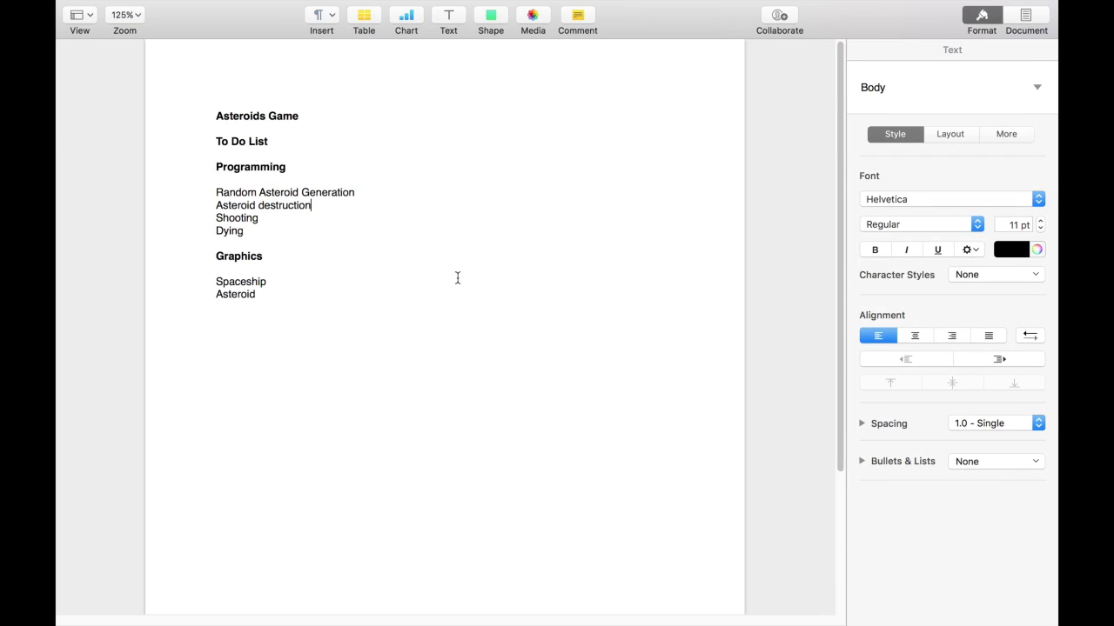
key(super+Tab)
key(super+n)
text(Asteroid)
key(Return)
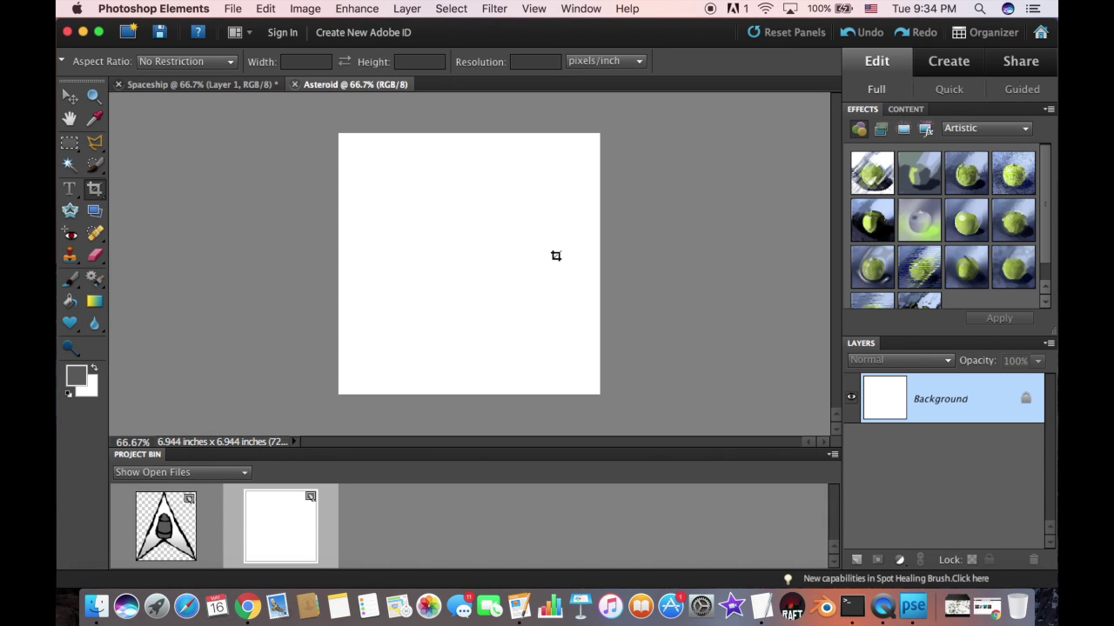
click(855, 559)
click(76, 375)
key(Return)
text(b9)
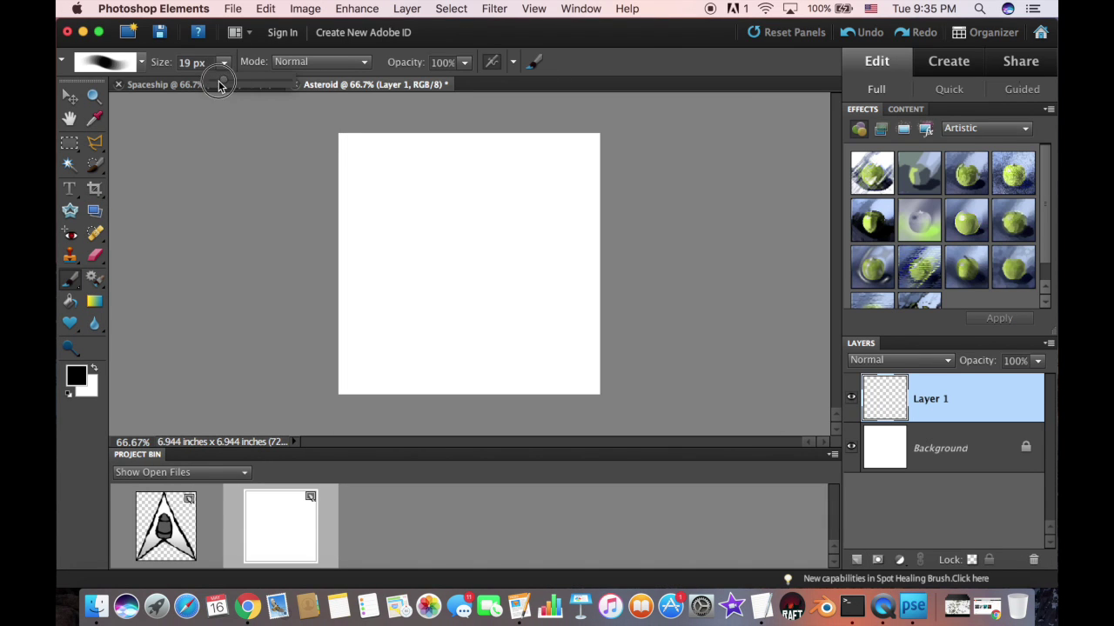
key(Return)
Stroke a large circular selection with a thick black outline, then deselect.
click(70, 142)
drag(374, 174, 575, 370)
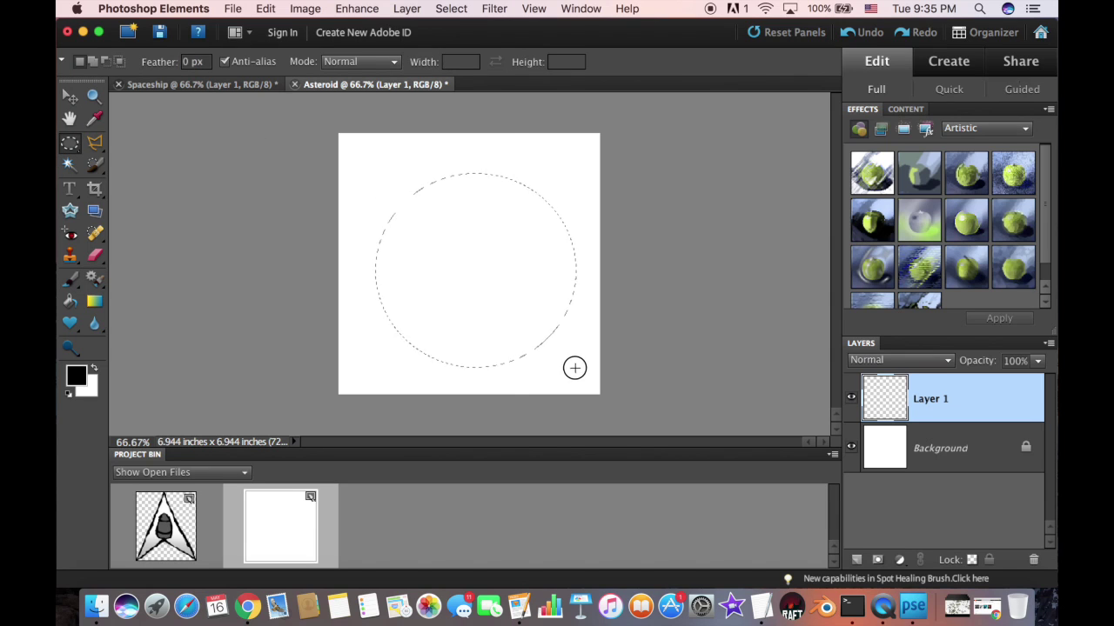
click(265, 9)
click(330, 226)
click(656, 166)
key(super+d)
Draw jagged crater shapes inside the circle and erase stray marks at lower right.
key(b)
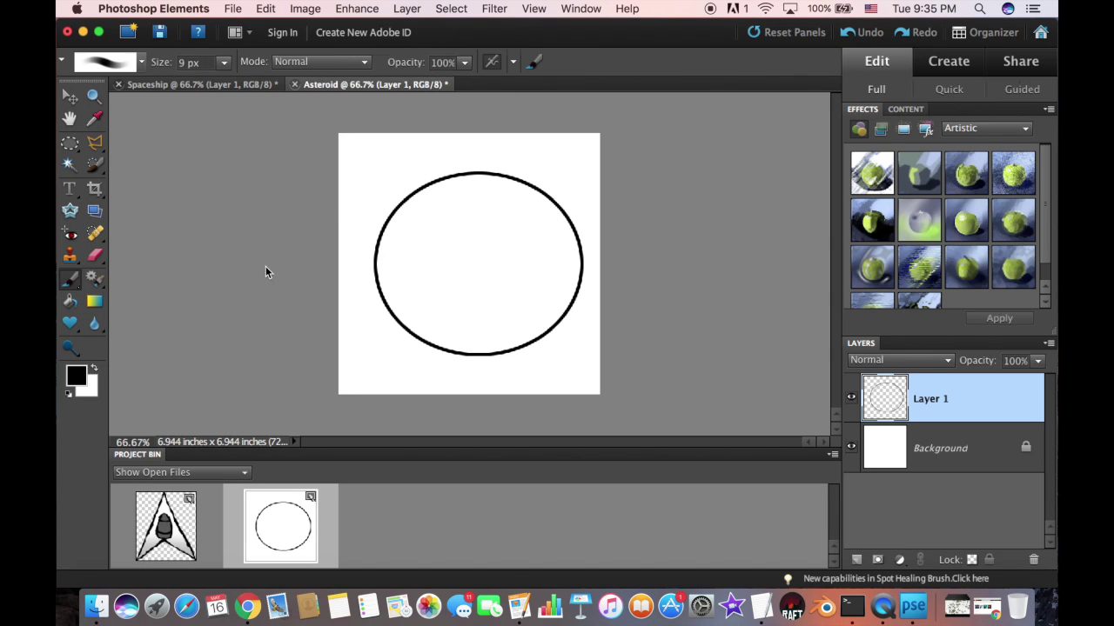
mouse_move(383, 222)
mouse_down()
mouse_move(526, 179)
mouse_move(544, 226)
mouse_up()
drag(536, 180, 566, 231)
mouse_move(382, 291)
mouse_down()
mouse_move(448, 352)
mouse_move(396, 226)
mouse_move(378, 222)
mouse_move(440, 182)
mouse_up()
mouse_move(474, 279)
mouse_down()
mouse_move(487, 353)
mouse_move(566, 287)
mouse_up()
mouse_move(496, 348)
mouse_down()
mouse_move(579, 280)
mouse_move(574, 233)
mouse_up()
drag(426, 183, 461, 148)
mouse_move(461, 148)
mouse_down()
mouse_move(531, 179)
mouse_move(440, 183)
mouse_move(409, 215)
mouse_move(491, 179)
mouse_move(544, 182)
mouse_up()
click(94, 258)
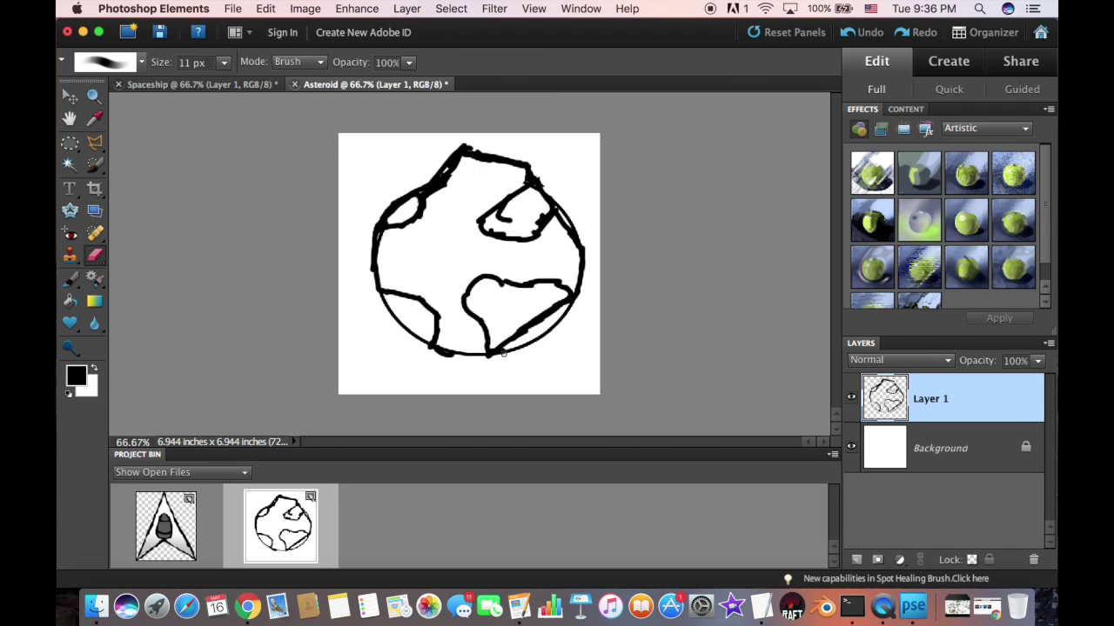
drag(530, 345, 557, 318)
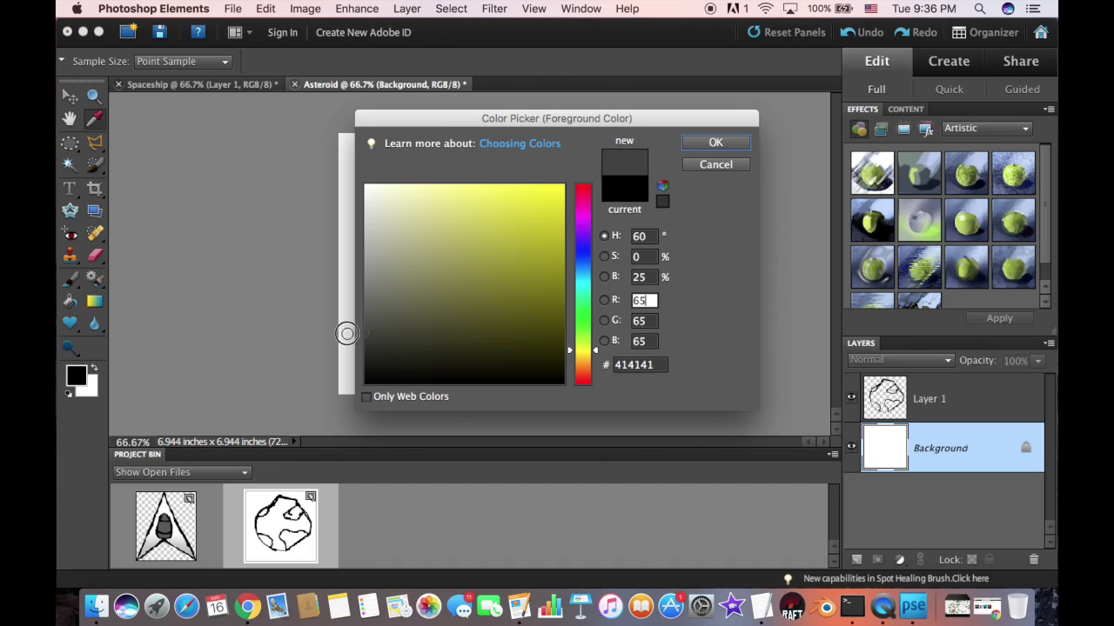
Pick dark brown and paint the asteroid's white areas brown.
drag(595, 351, 595, 358)
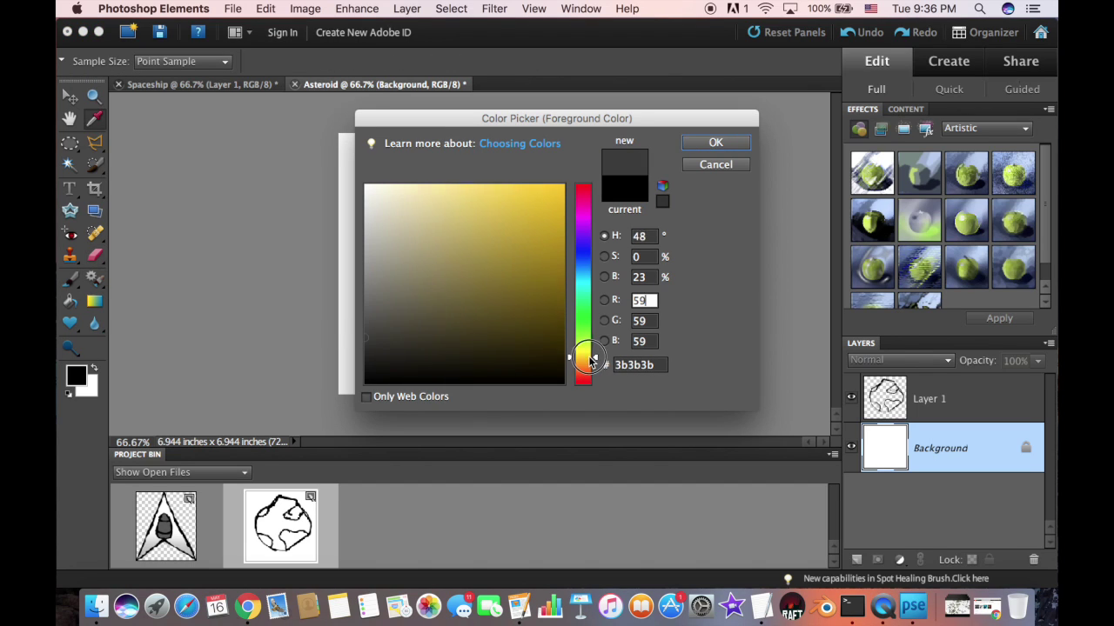
click(385, 338)
drag(385, 338, 409, 341)
drag(595, 358, 501, 352)
click(715, 141)
mouse_move(408, 200)
mouse_down()
mouse_move(546, 261)
mouse_move(487, 174)
mouse_up()
drag(183, 84, 276, 85)
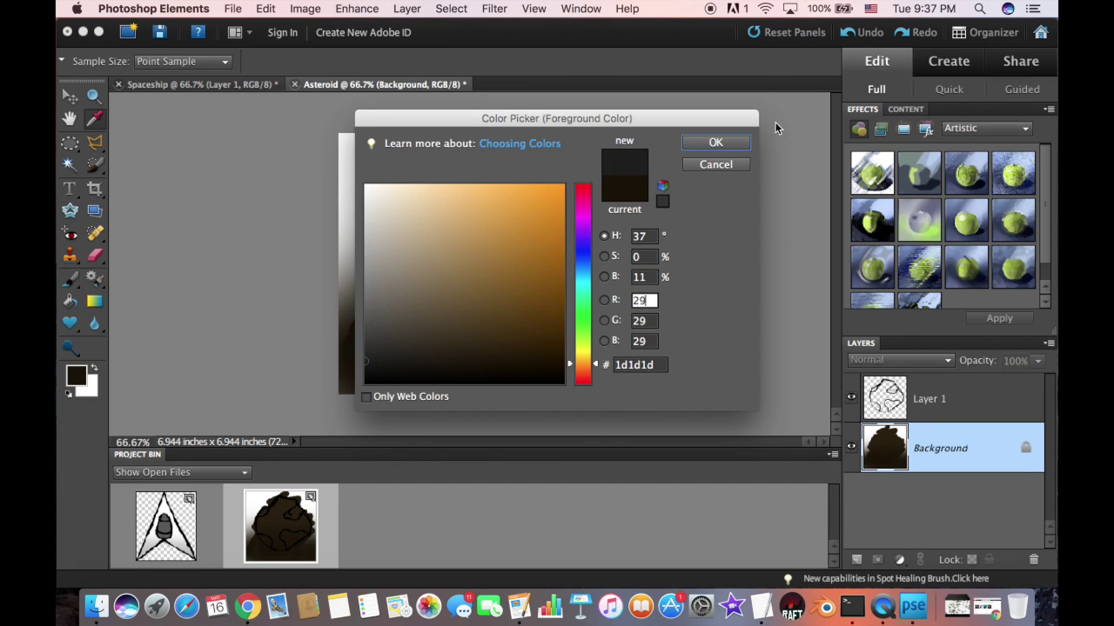
Paint grey patches into the centre, upper and lower craters.
drag(401, 316, 422, 343)
mouse_move(496, 344)
mouse_down()
mouse_move(487, 300)
mouse_move(548, 292)
mouse_up()
drag(400, 200, 405, 218)
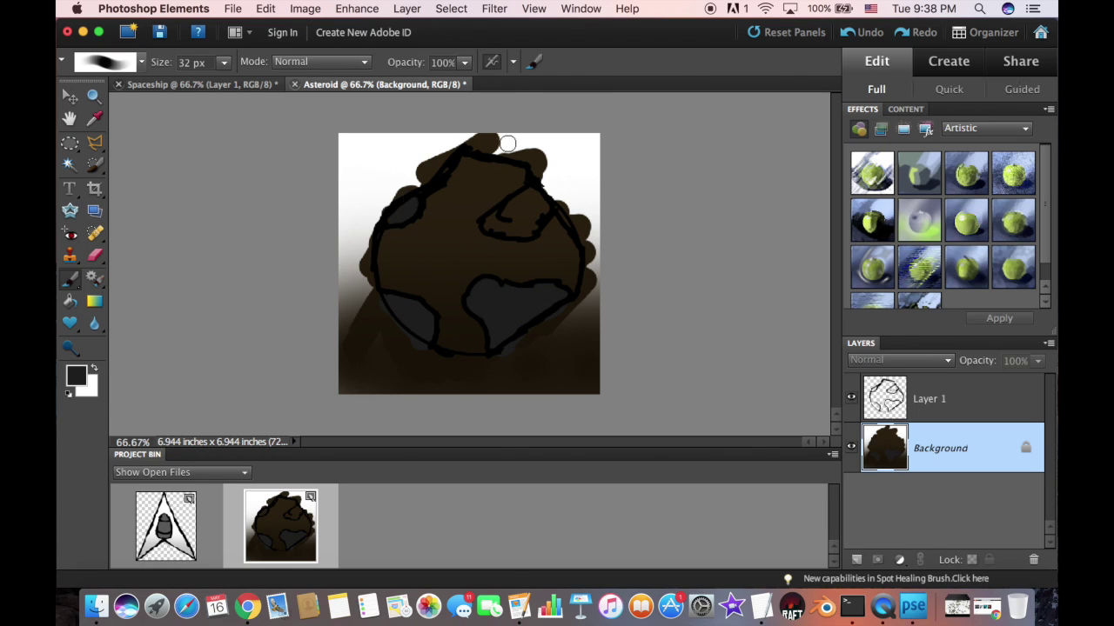
drag(494, 222, 518, 229)
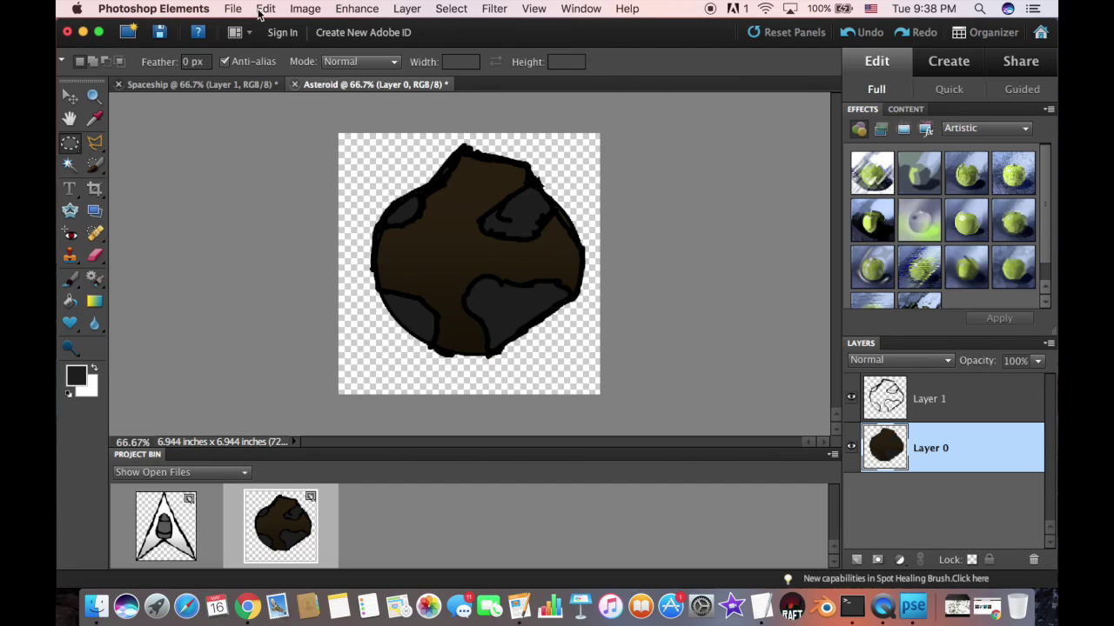
Crop tightly around the asteroid and merge its layers into one.
key(c)
drag(587, 361, 368, 141)
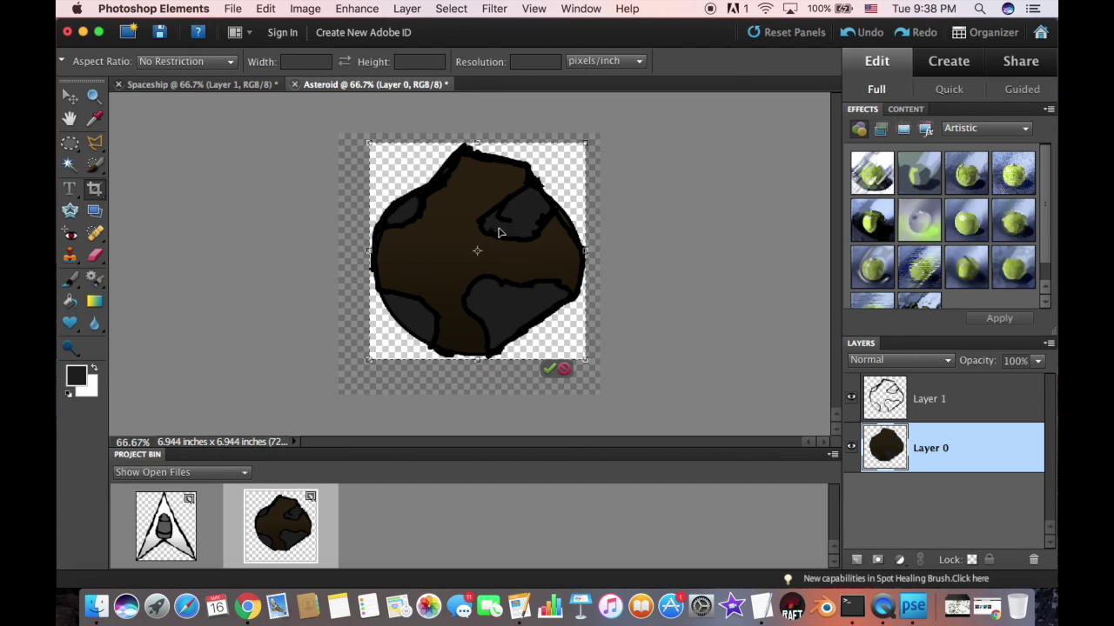
key(Return)
right_click(952, 398)
click(974, 548)
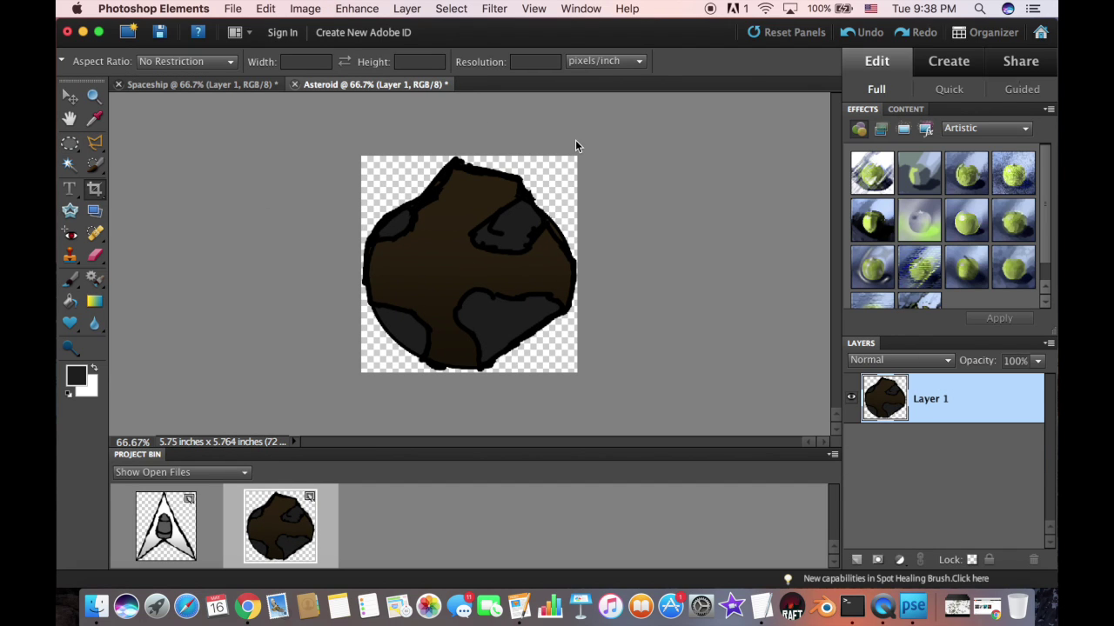
Save the asteroid as Asteroid.png and start a new blank image.
key(super+shift+s)
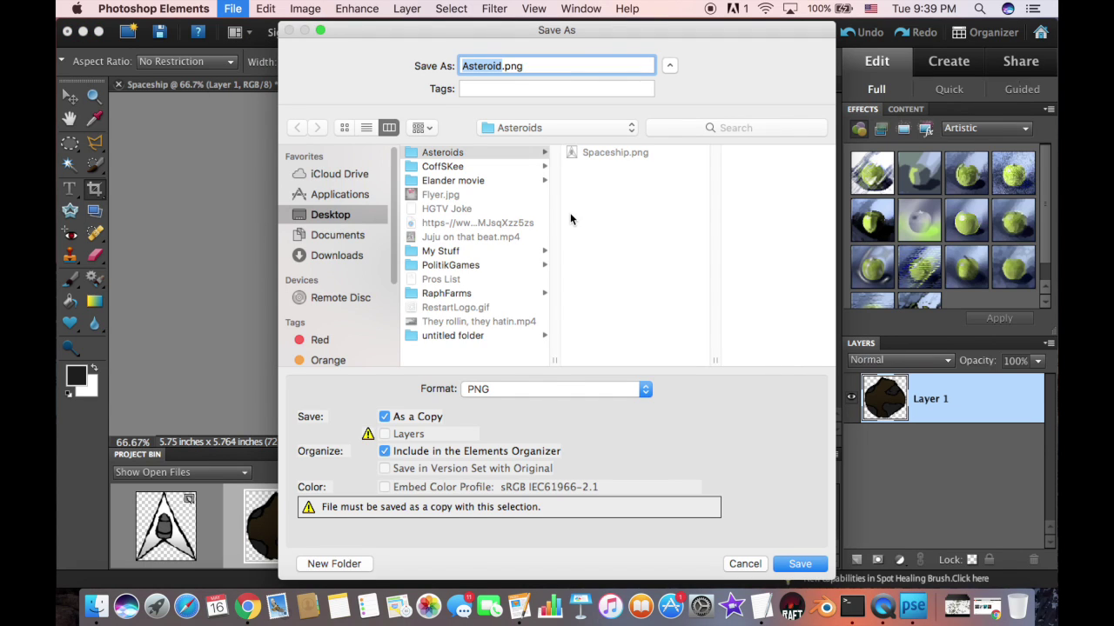
key(Return)
key(Return)
key(super+n)
text(1000)
Create the 1000×700 Stars image and paint the whole canvas black.
key(Tab)
text(700)
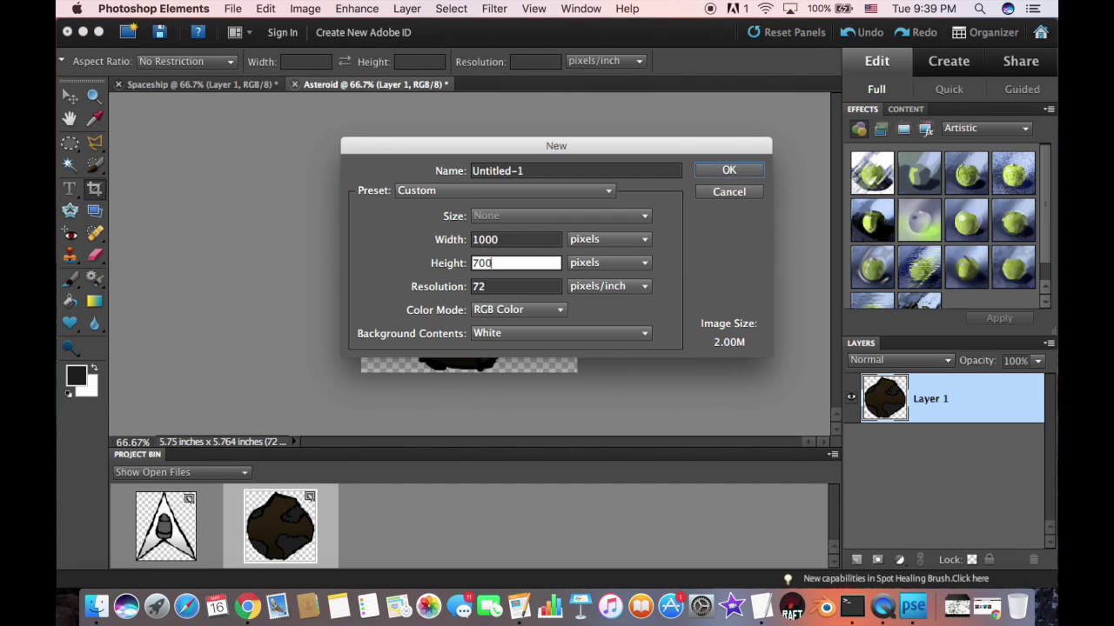
key(Return)
text(b)
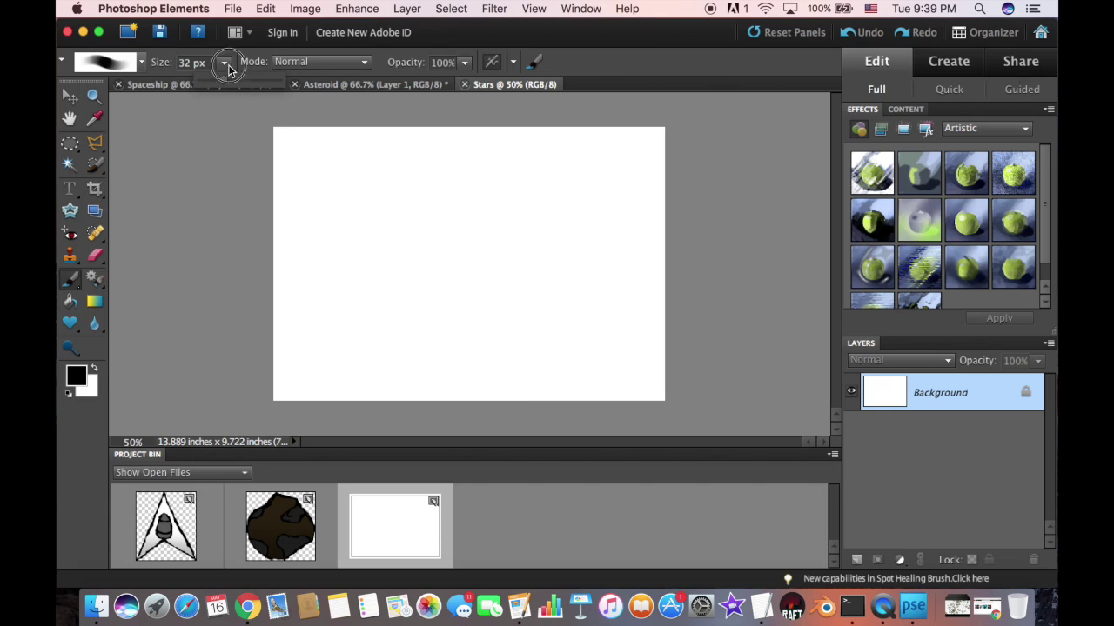
text(371)
drag(348, 131, 469, 261)
On a new layer, dot about twenty white stars and add a large purple soft dab.
key(super+shift+n)
key(Return)
text(x)
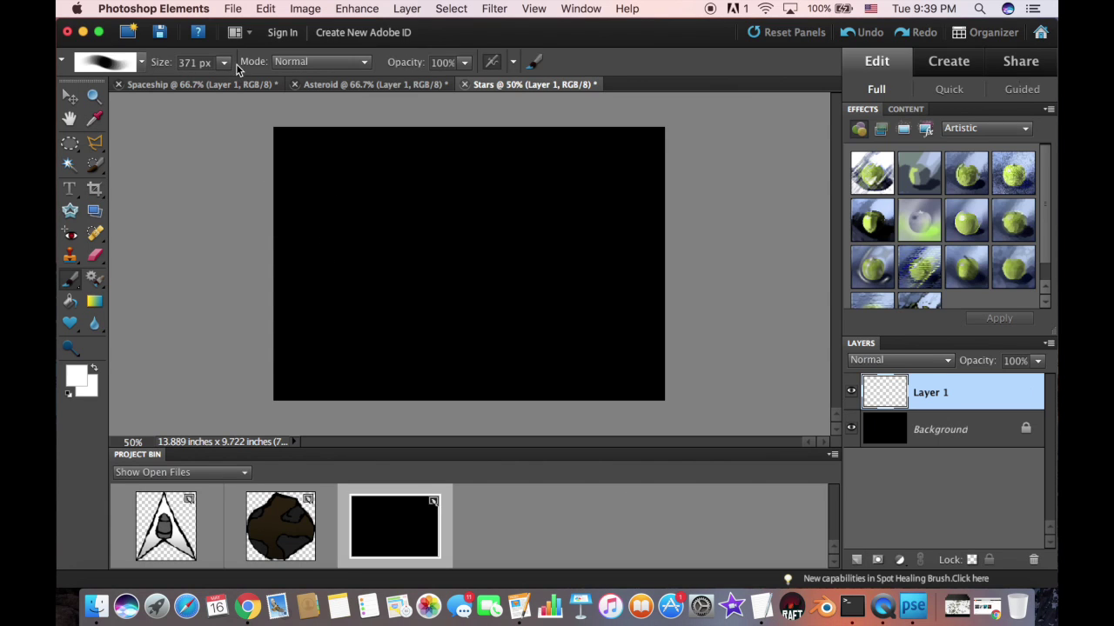
text(6)
key(Return)
click(317, 184)
click(347, 161)
click(334, 297)
click(348, 339)
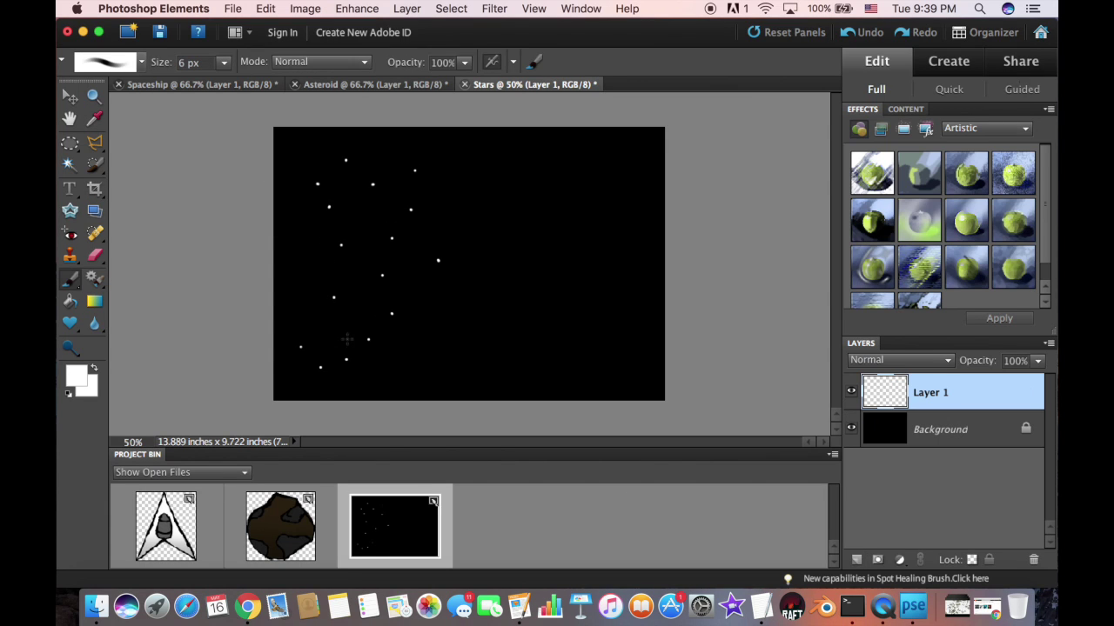
click(468, 262)
click(484, 210)
click(492, 269)
click(567, 171)
click(600, 181)
click(578, 281)
click(489, 308)
click(528, 336)
click(577, 348)
click(626, 374)
click(636, 344)
click(300, 307)
click(321, 273)
click(305, 258)
click(315, 230)
click(301, 209)
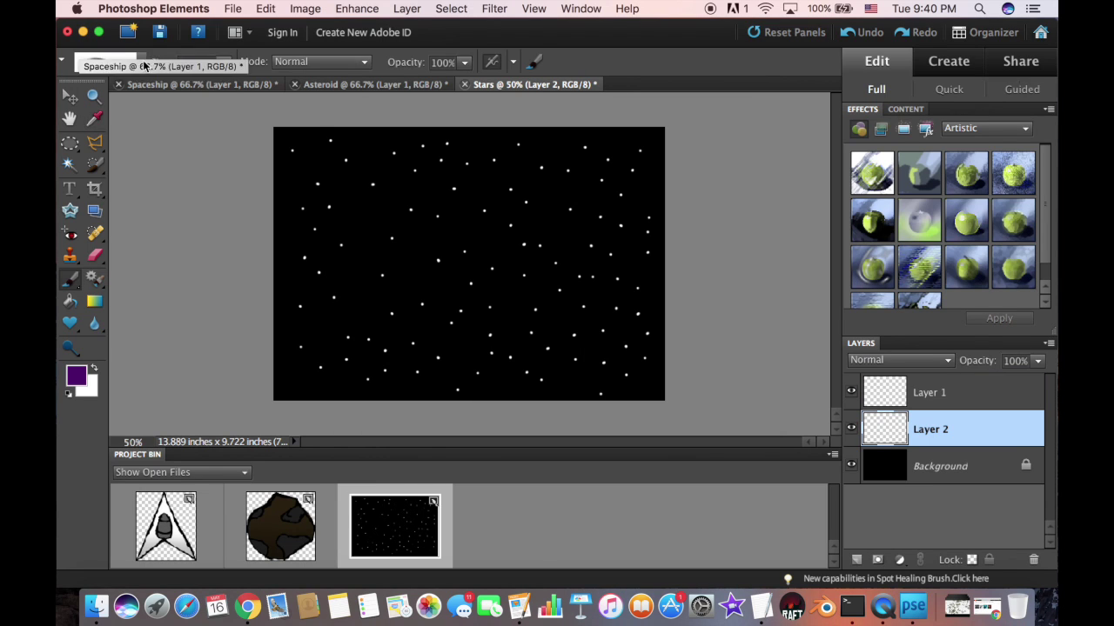
click(366, 261)
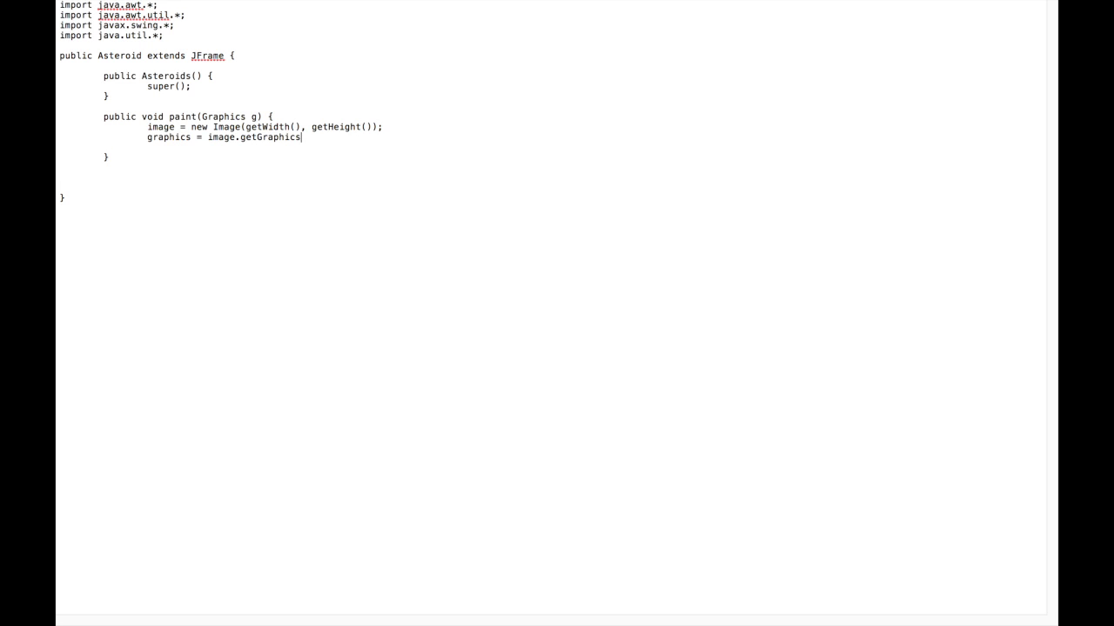
Preview the PreTyped Java Game Template with Spotlight and Quick Look.
key(super+space)
text(prety)
key(Return)
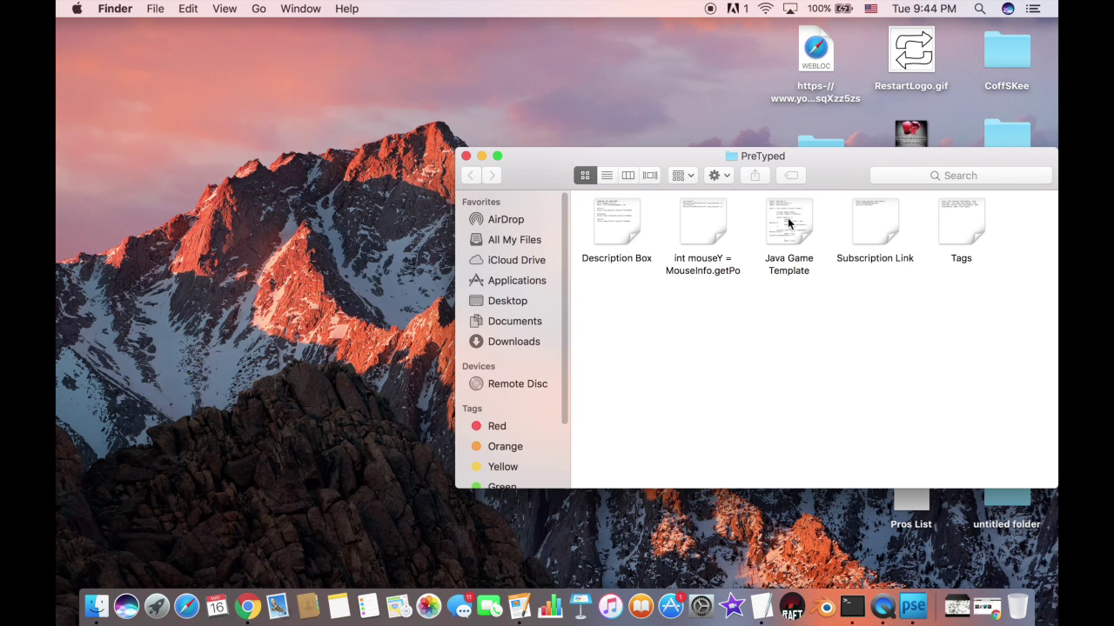
click(789, 223)
key(space)
key(ctrl+Left)
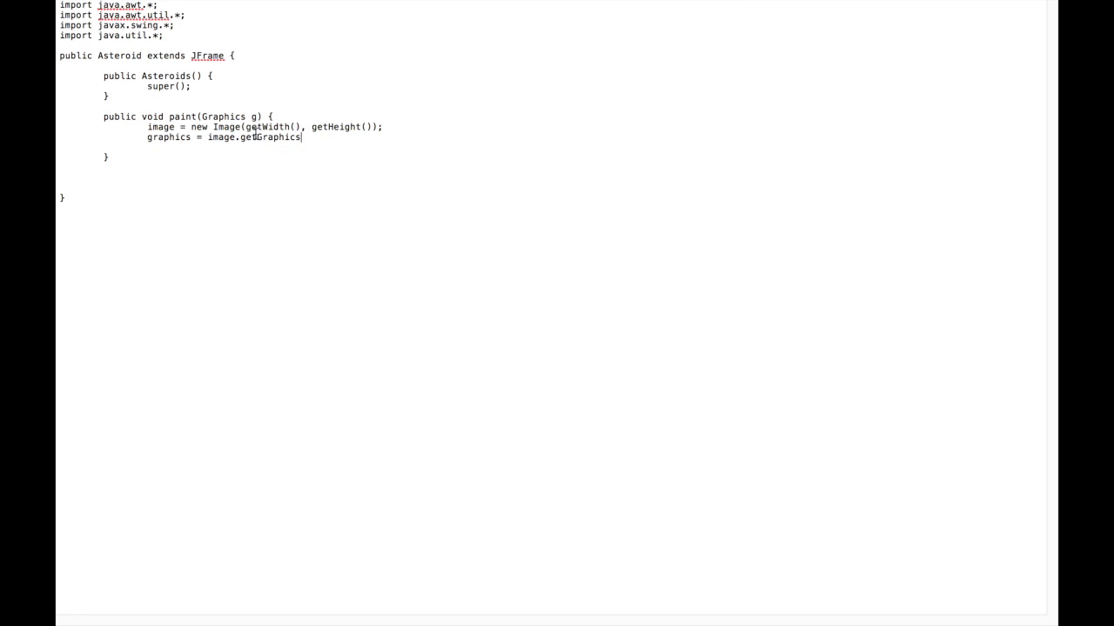
text(createI)
Fix the paintComponent line, then add the image field and main method creating the game.
key(End)
text(();)
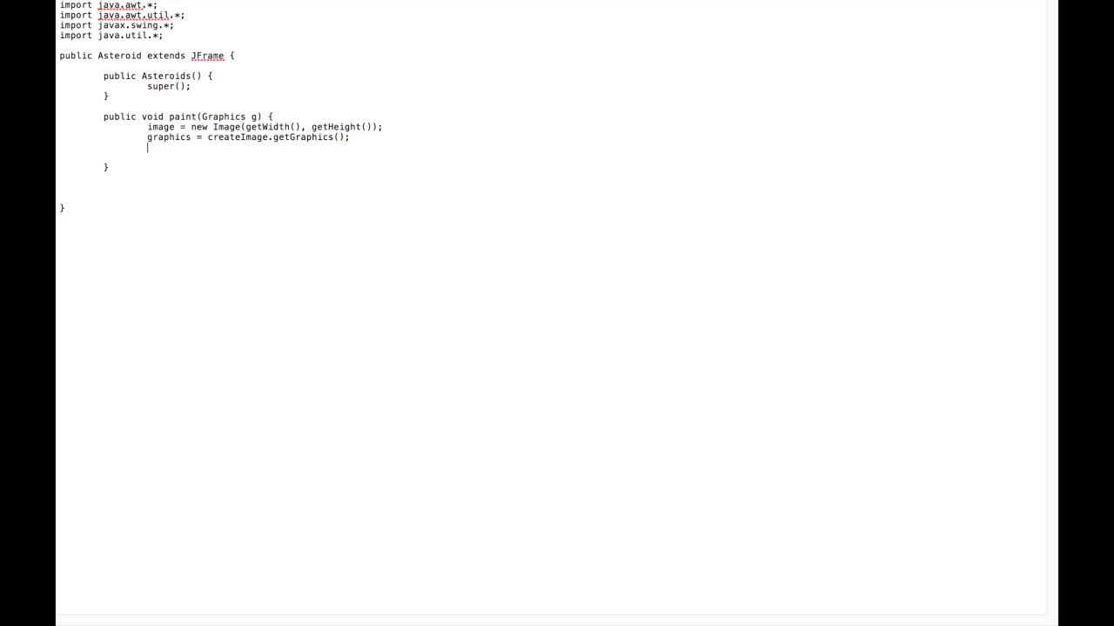
key(BackSpace)
key(BackSpace)
key(Down)
key(End)
text(drawIm)
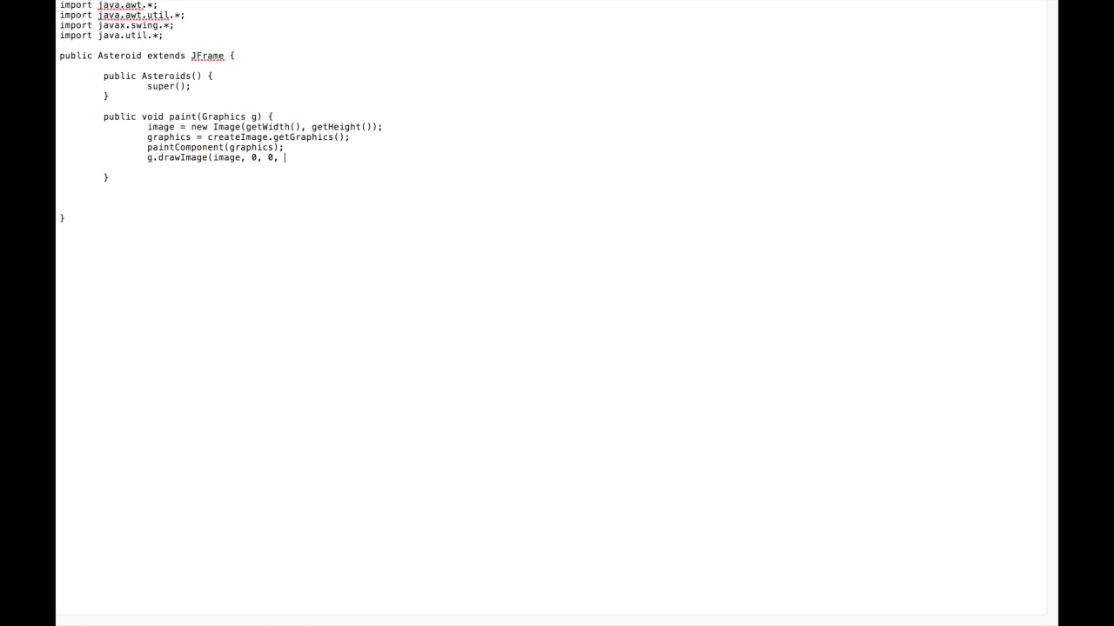
text(this);)
key(Down)
key(End)
key(Return)
key(Return)
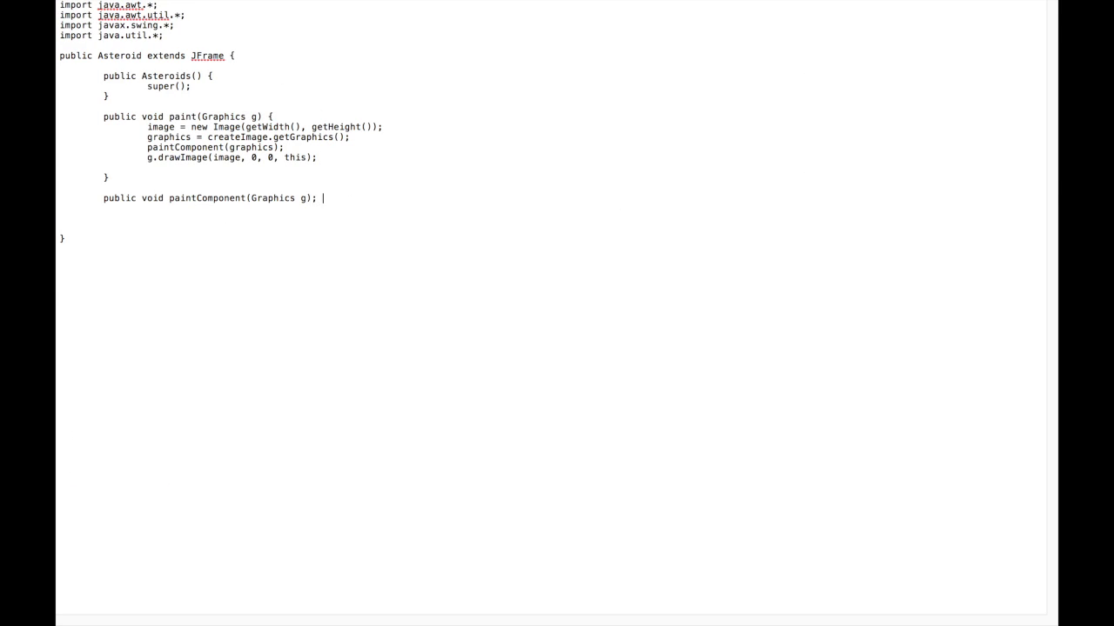
text(Image image = new Im)
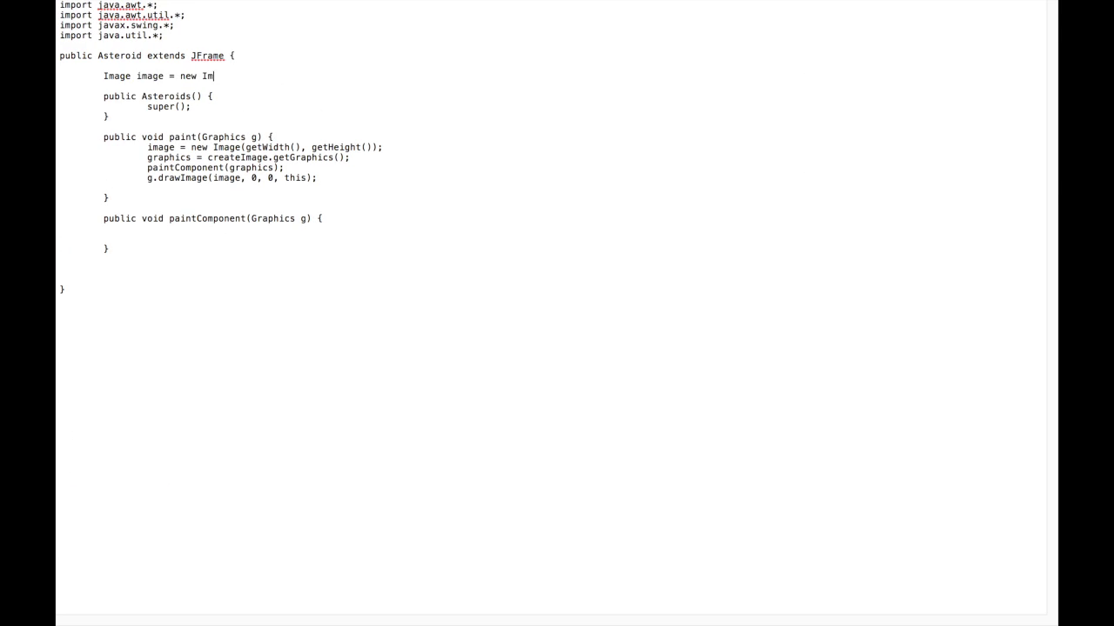
text(age();)
key(Return)
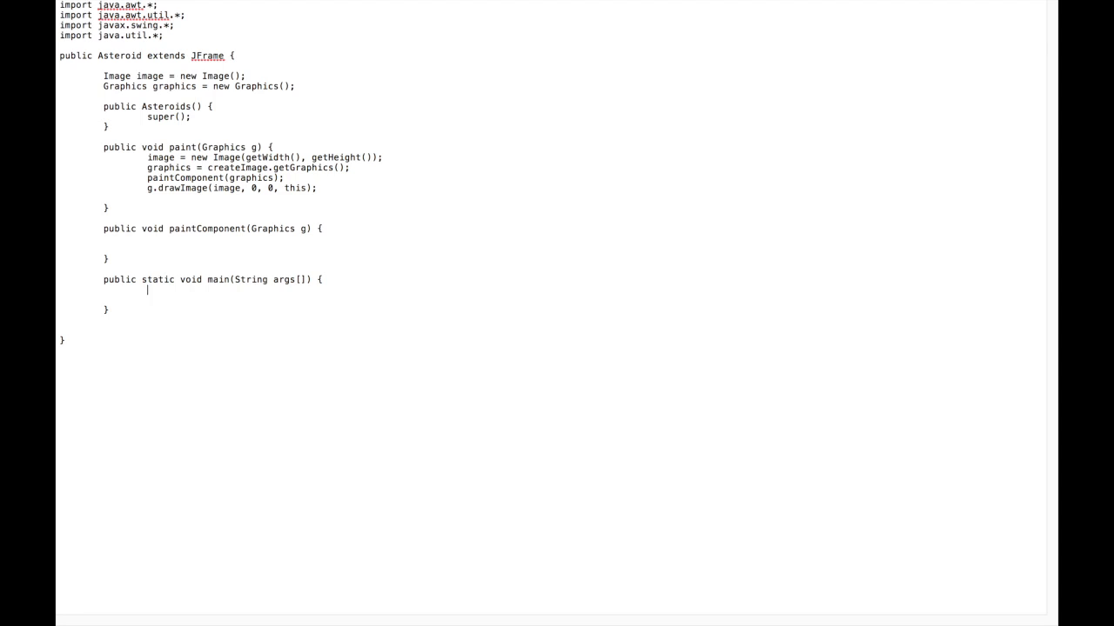
text(Asteroids game = new A)
text(steroids(); )
text(		game.setVisible()
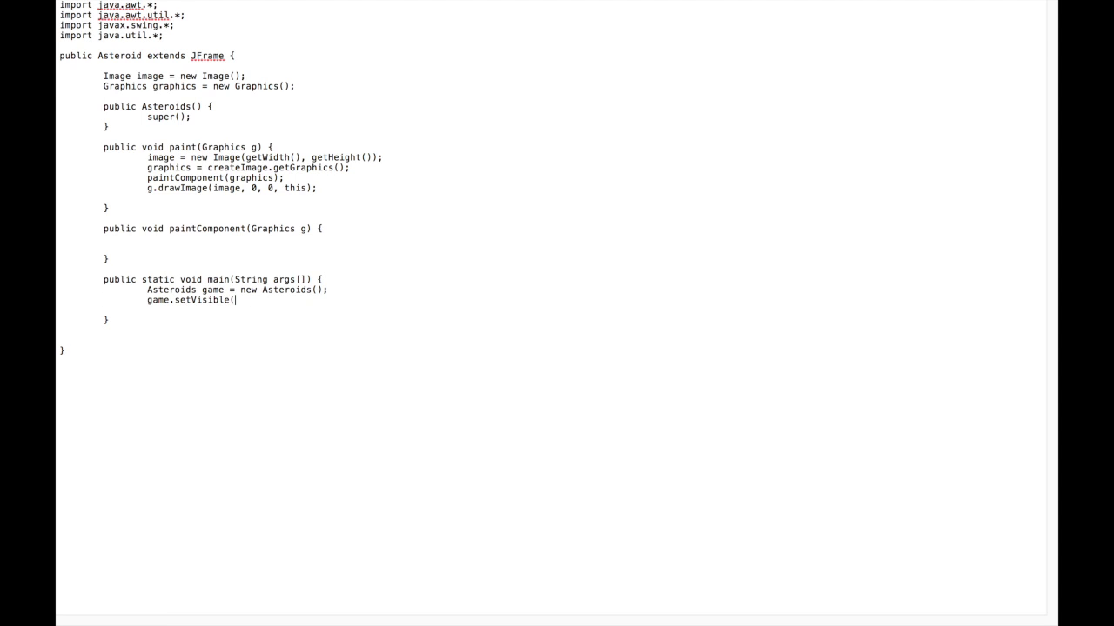
text(true); 		game.setSize(1000, 700);)
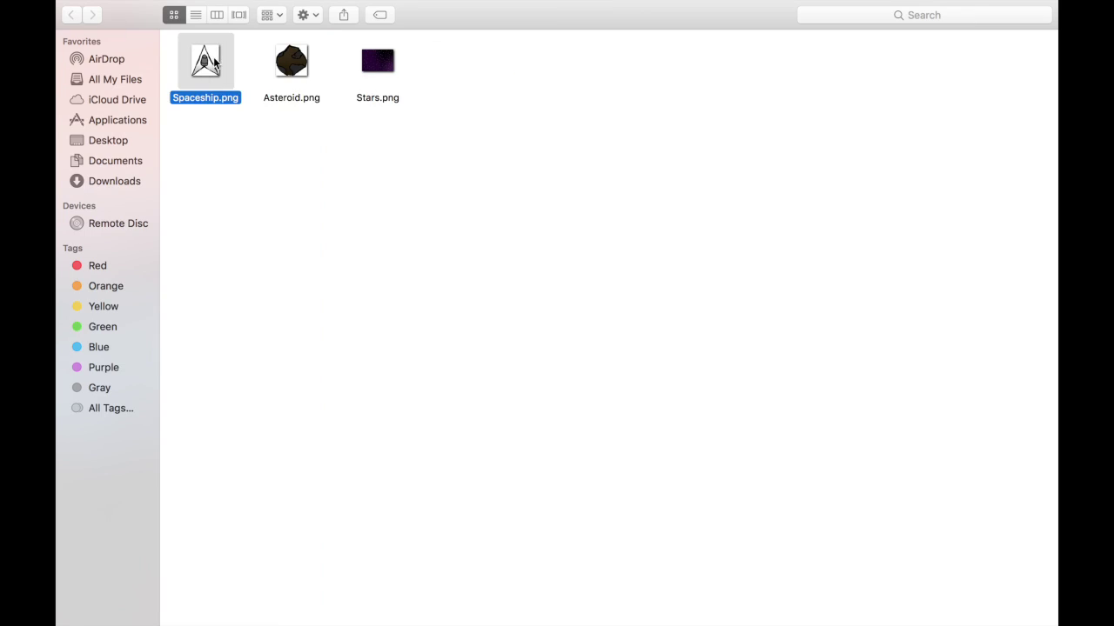
Write an ImageIcon loading line and duplicate it into three copies.
right_click(204, 68)
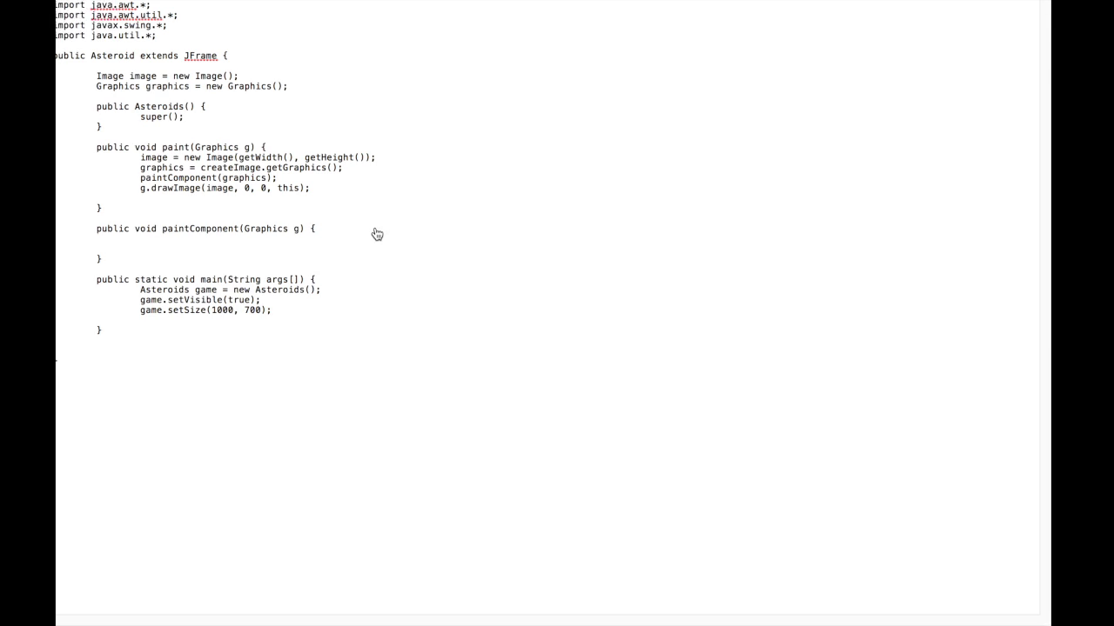
key(Return)
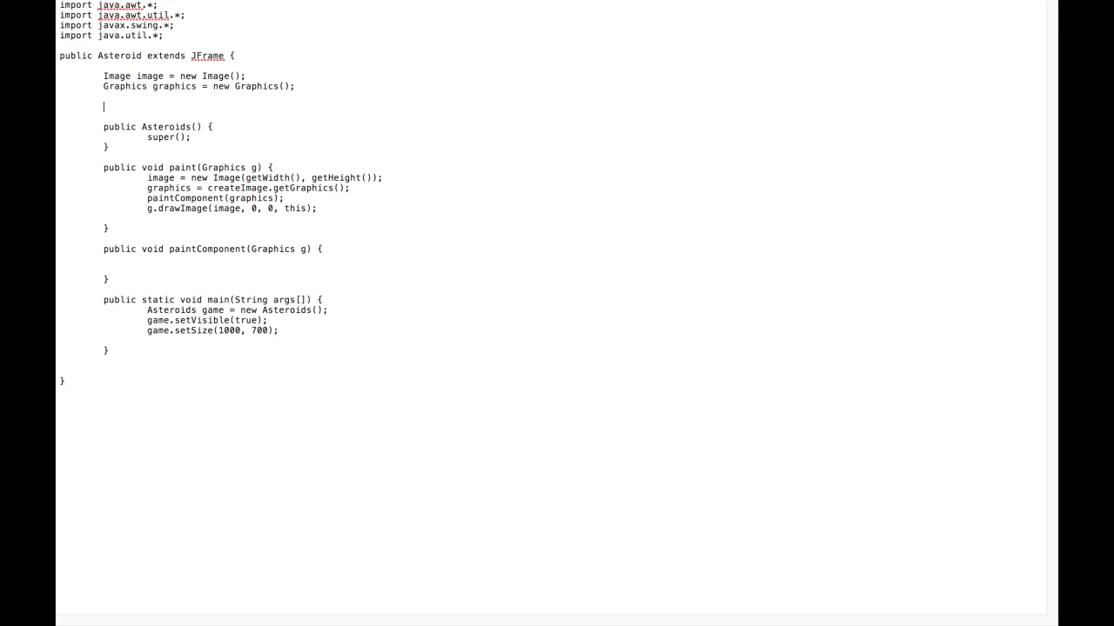
text(Image ship = new ImageIcon(")
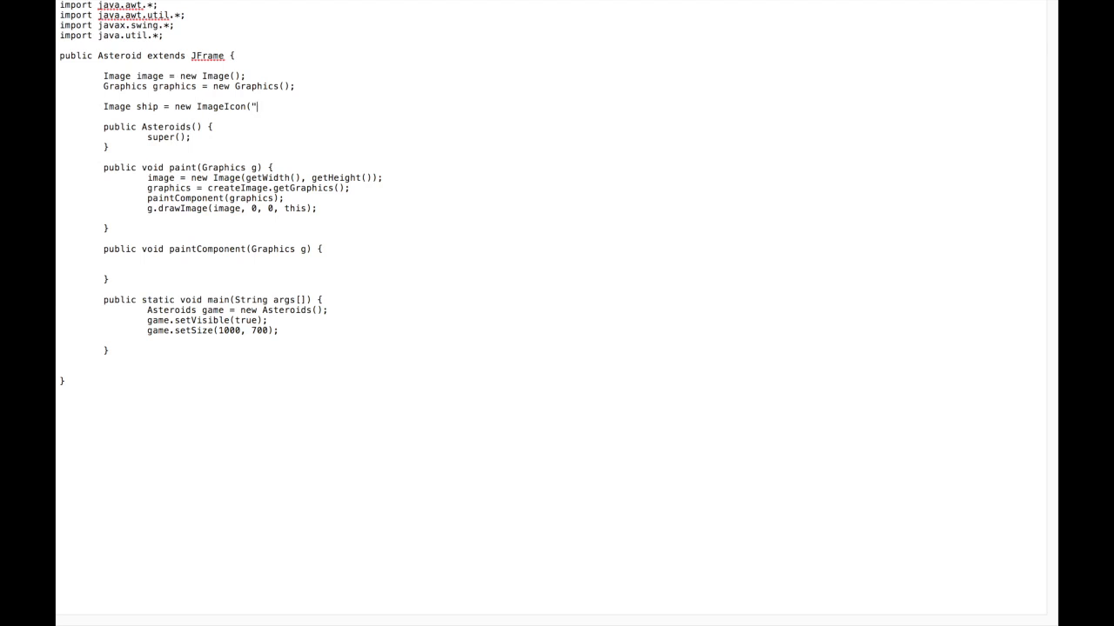
text(").getImage();)
double_click(147, 106)
key(BackSpace)
triple_click(209, 106)
key(super+c)
key(super+v)
key(super+v)
key(super+v)
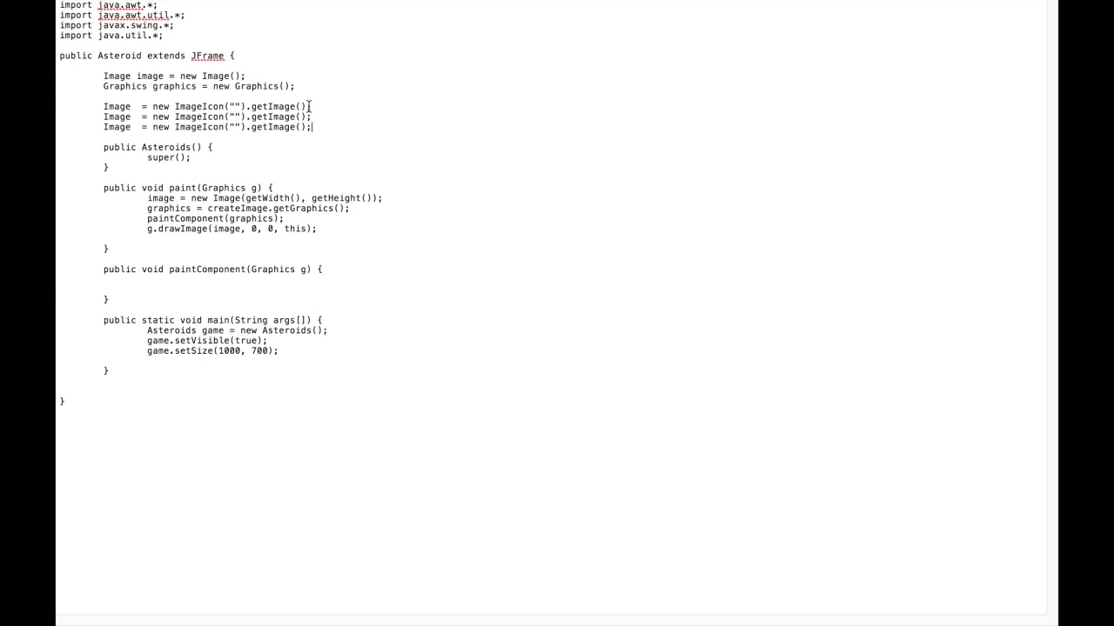
Name the copies ship, asteroid and bg and drop in their PNG paths, e.g. Asteroid.png.
click(135, 106)
text(shipasteroid)
click(135, 127)
text(bg)
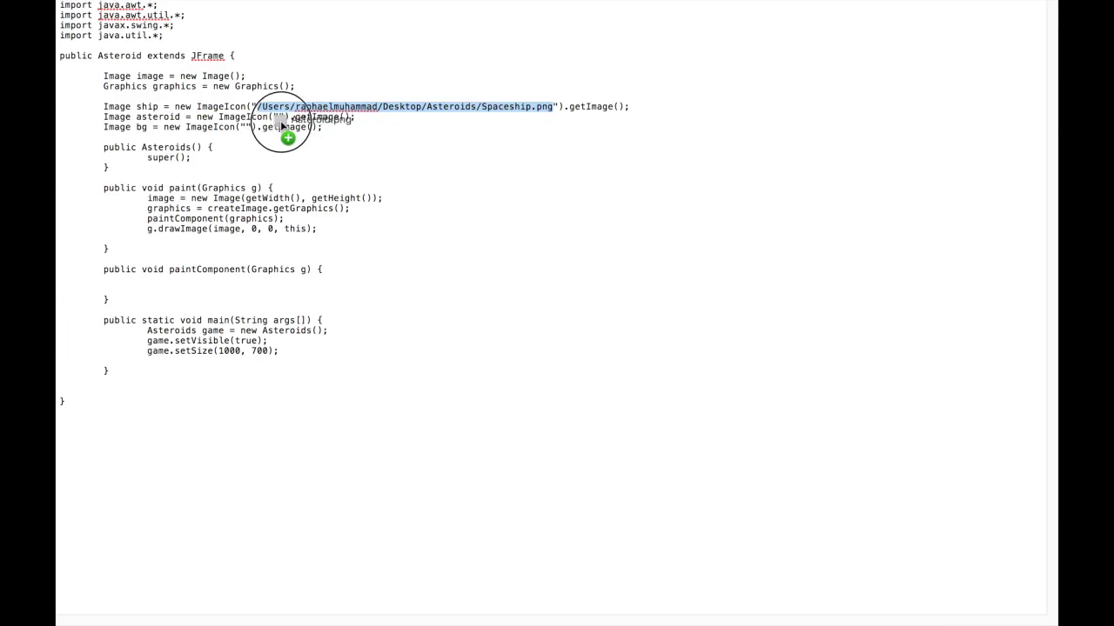
drag(58, 324, 278, 116)
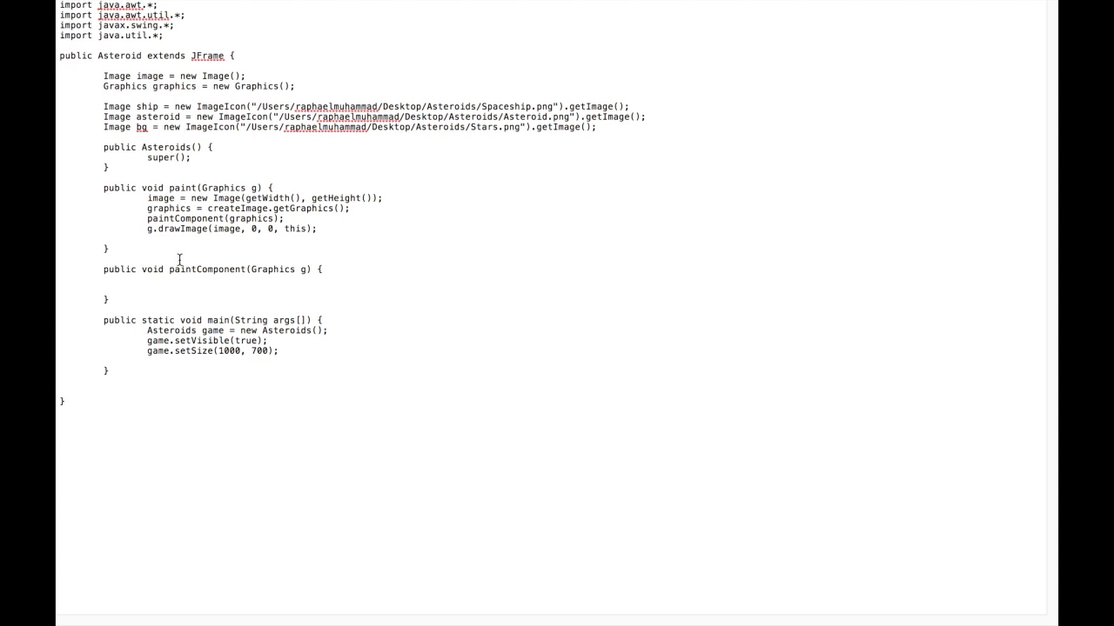
text(g.drawImage(bg, 0, 0, 1000,)
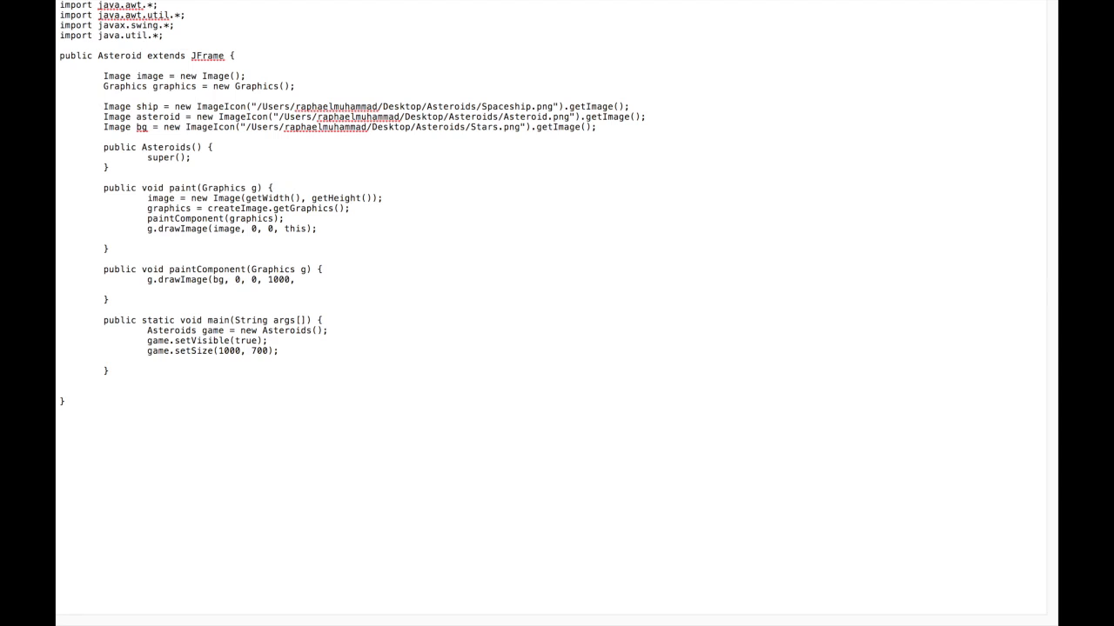
text( 700, nu//Ship)
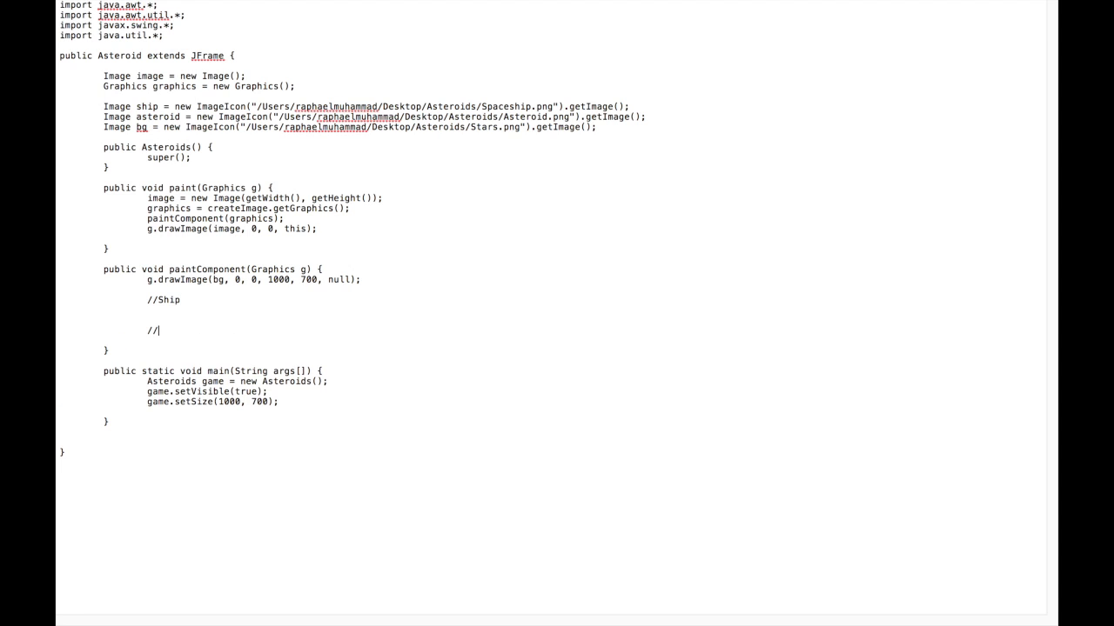
text(  //Aster)
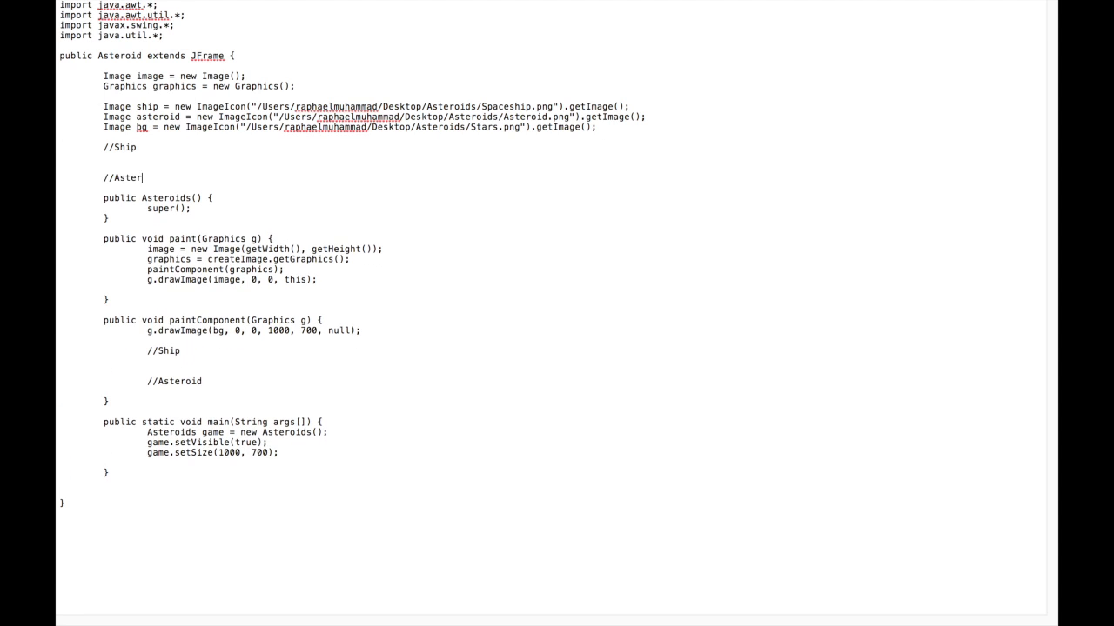
text(oid //Ship   //Asteroids Random AstRandX)
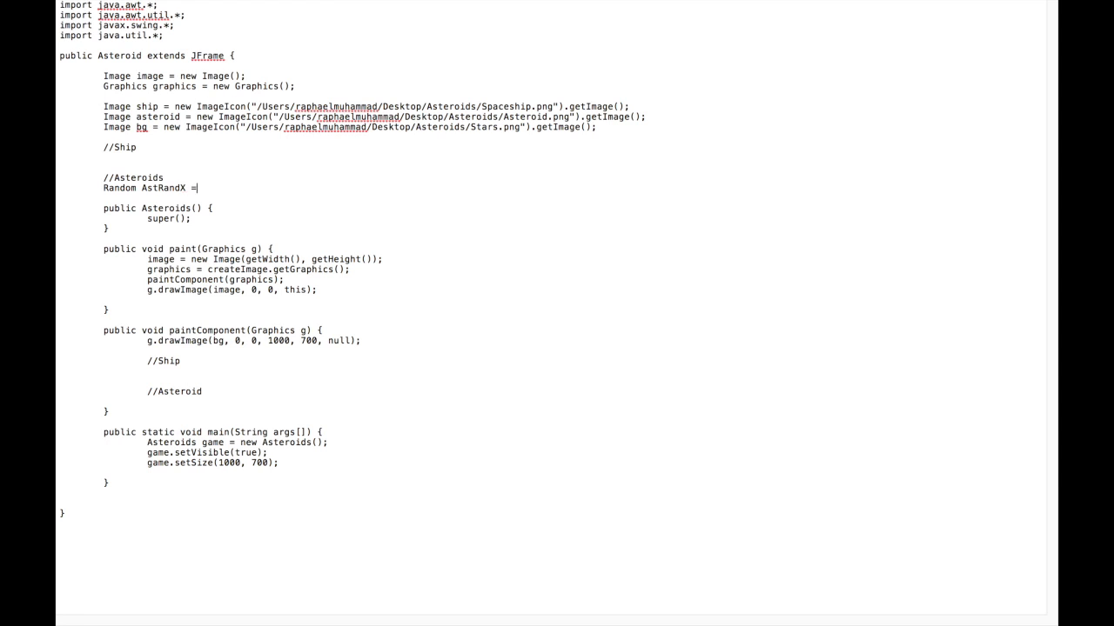
text( = new Random();)
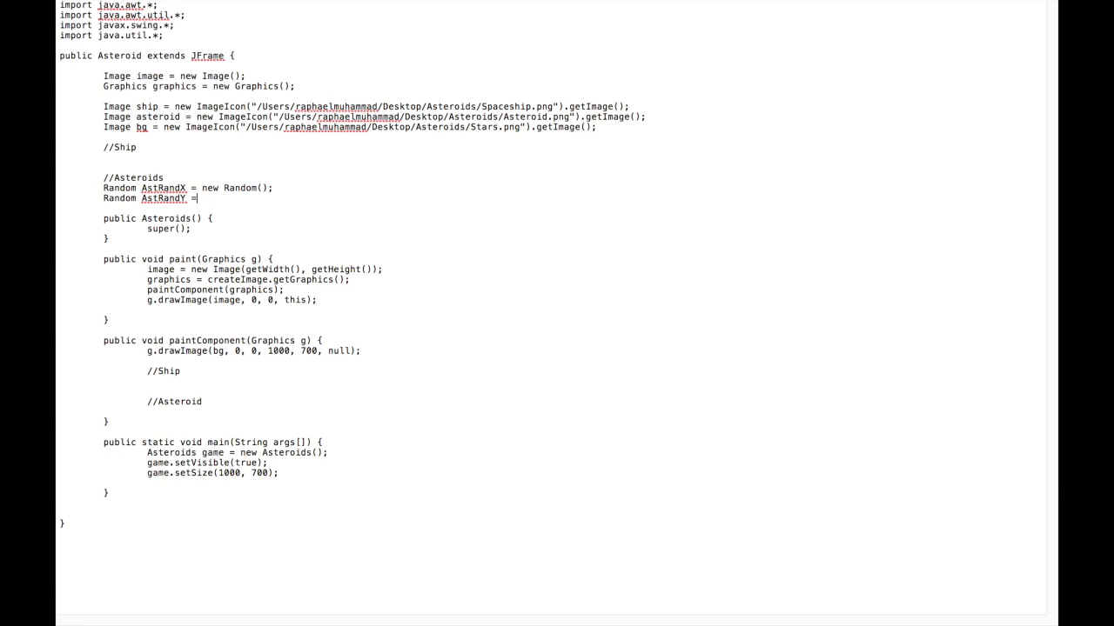
text( Random AstRandY = new Random();)
Declare ship, asteroid (health 10) and bullet fields, then draw ship, asteroid and a white bullet.
key(Return)
key(Return)
text(int Ast)
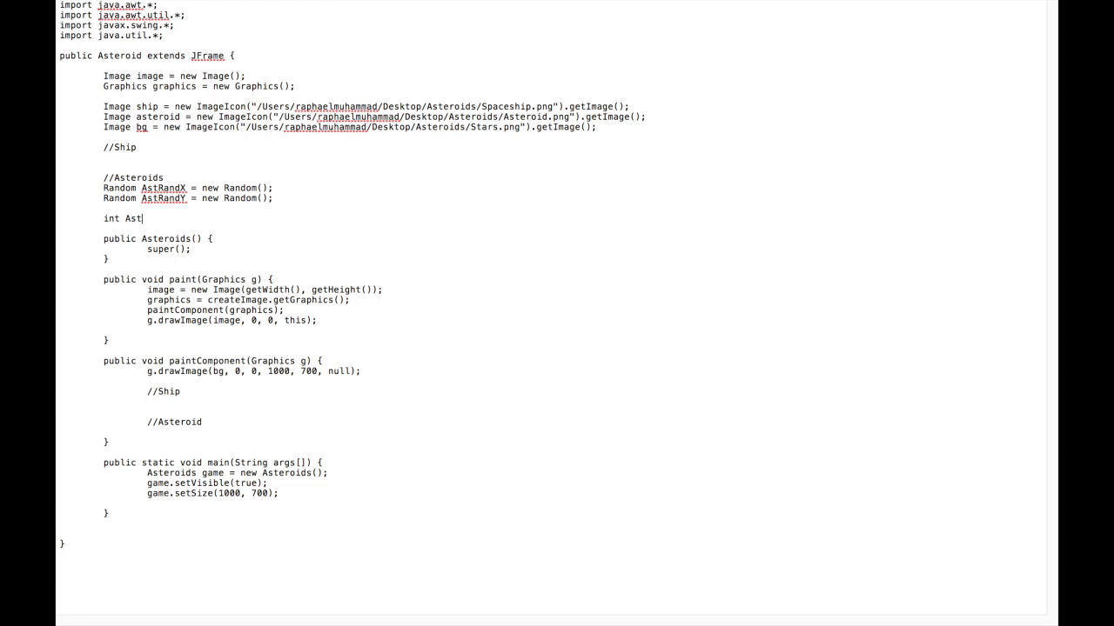
text(X; int AstY; )
text(int AstHP)
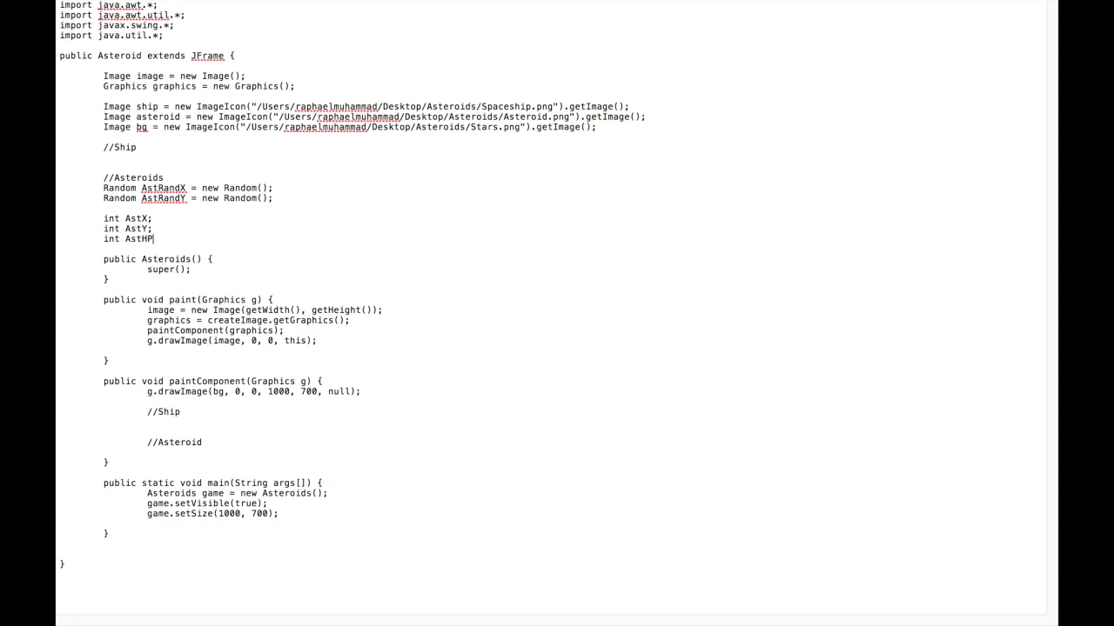
text(=1000;)
key(Left)
key(BackSpace)
key(BackSpace)
text(/)
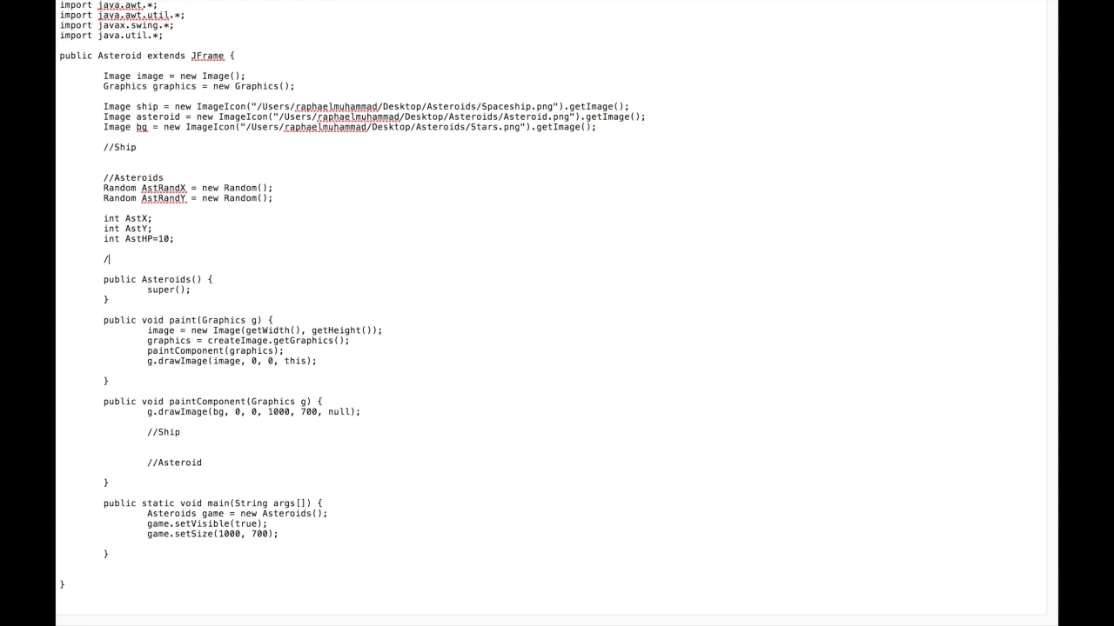
text(/Bullets int bullX; int bullY;)
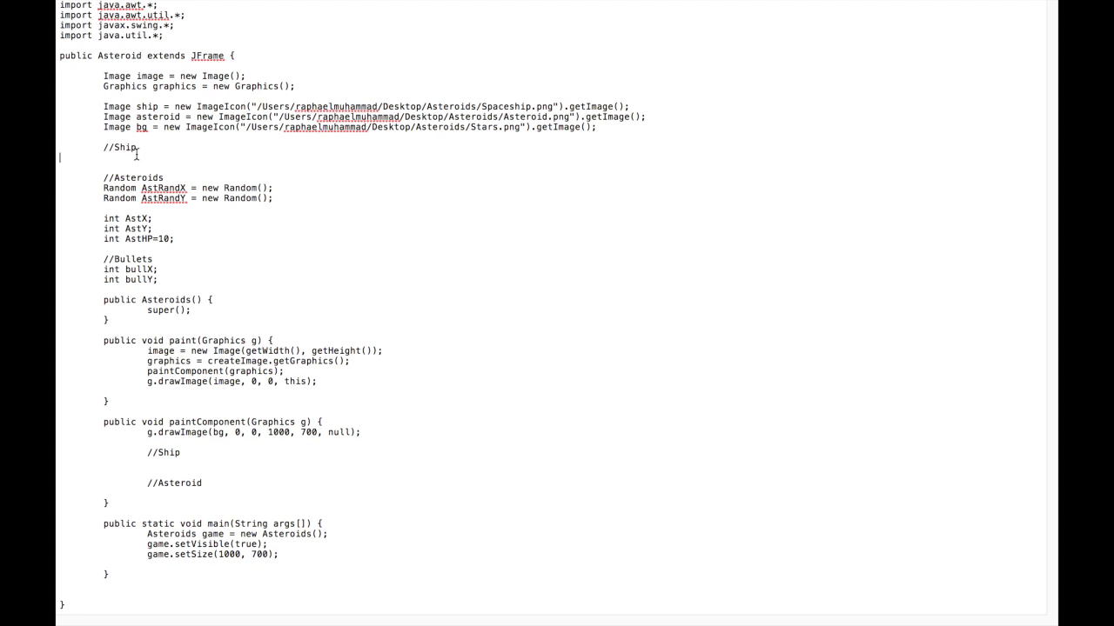
text(int )
text(500; int y=350;)
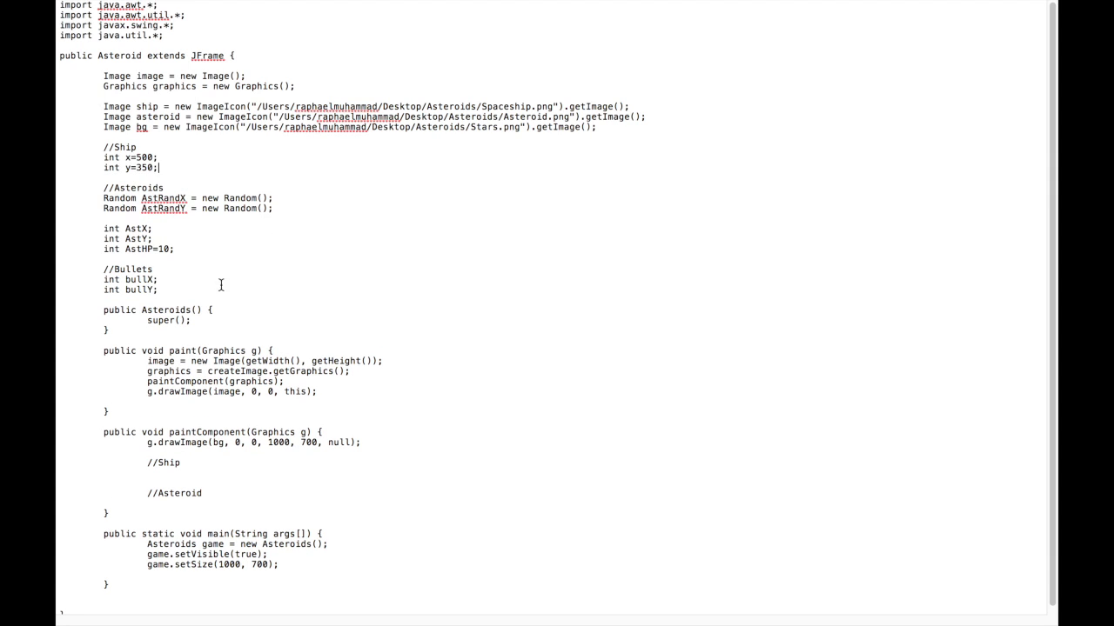
text(   //bulletsg.draw)
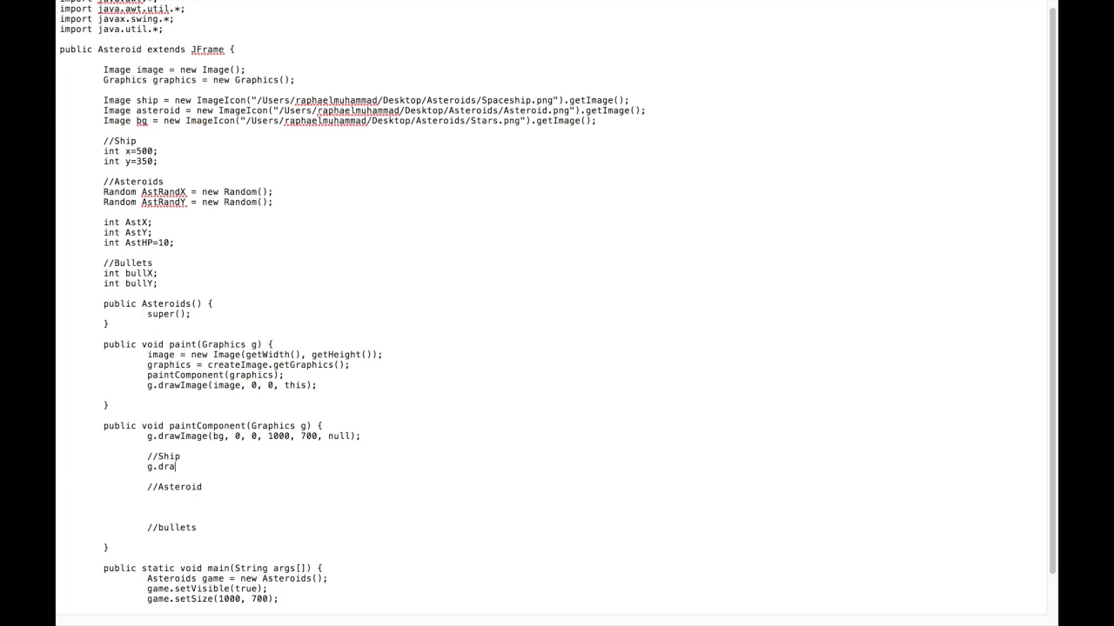
text(Image(ship, x, y, 100, 100, null);)
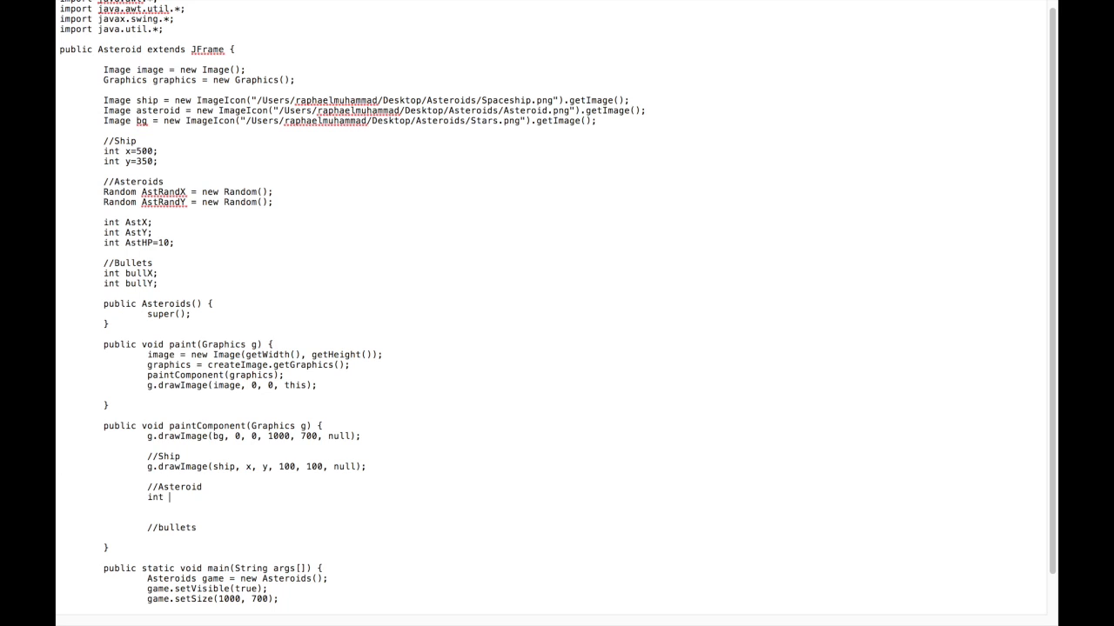
text( g.drawImage(asteroid, )
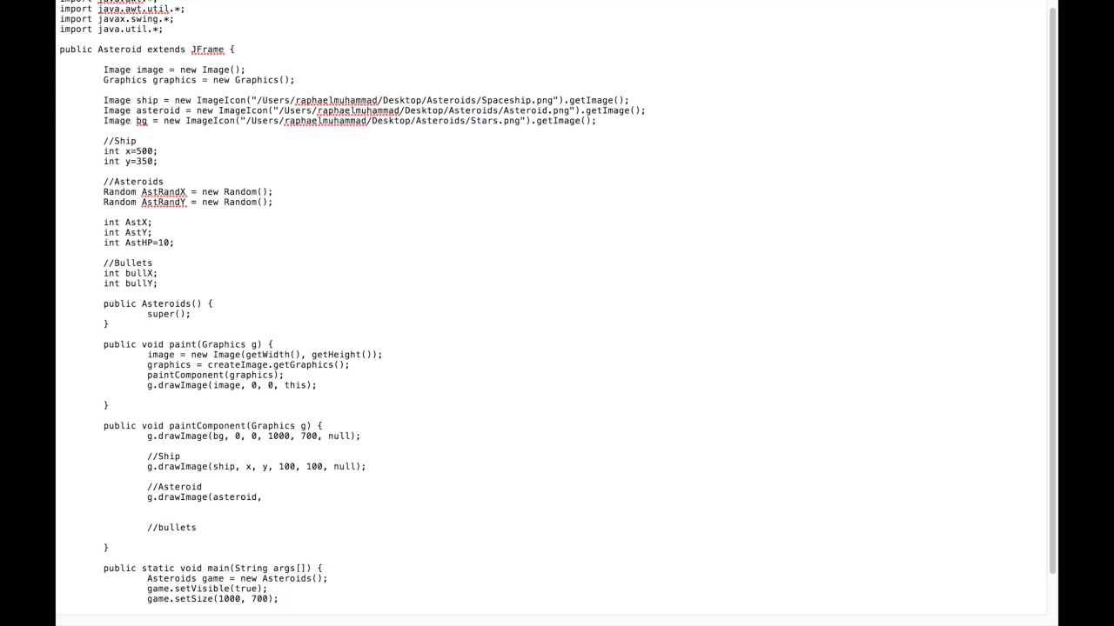
text(AstX, AstY, 100, 100, null);)
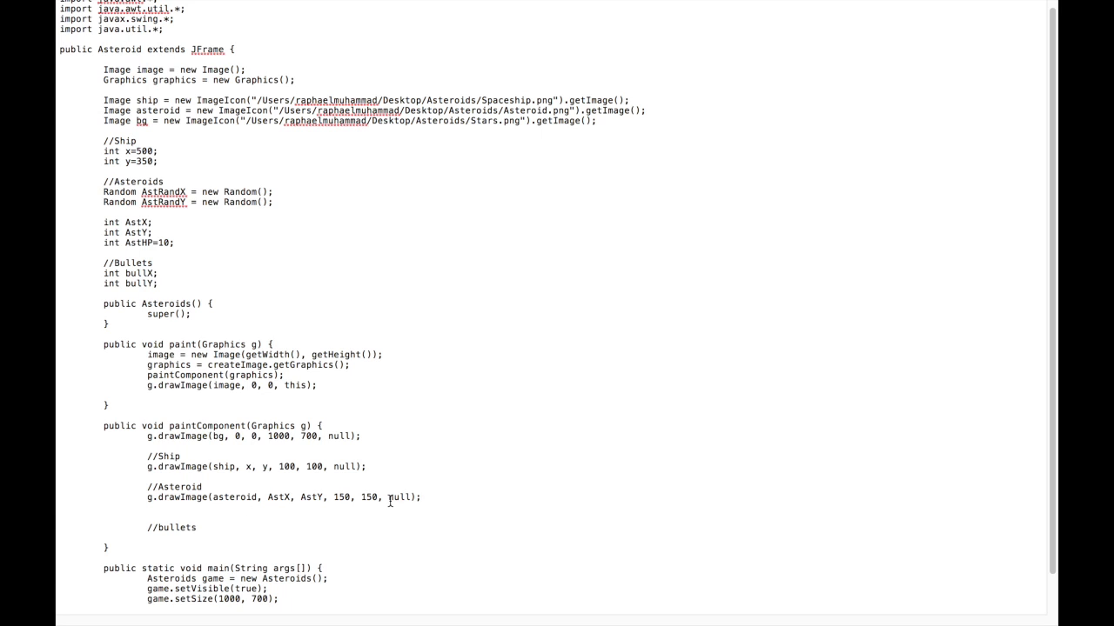
key(Return)
text(g.setColor(Color.WHITE);)
key(Return)
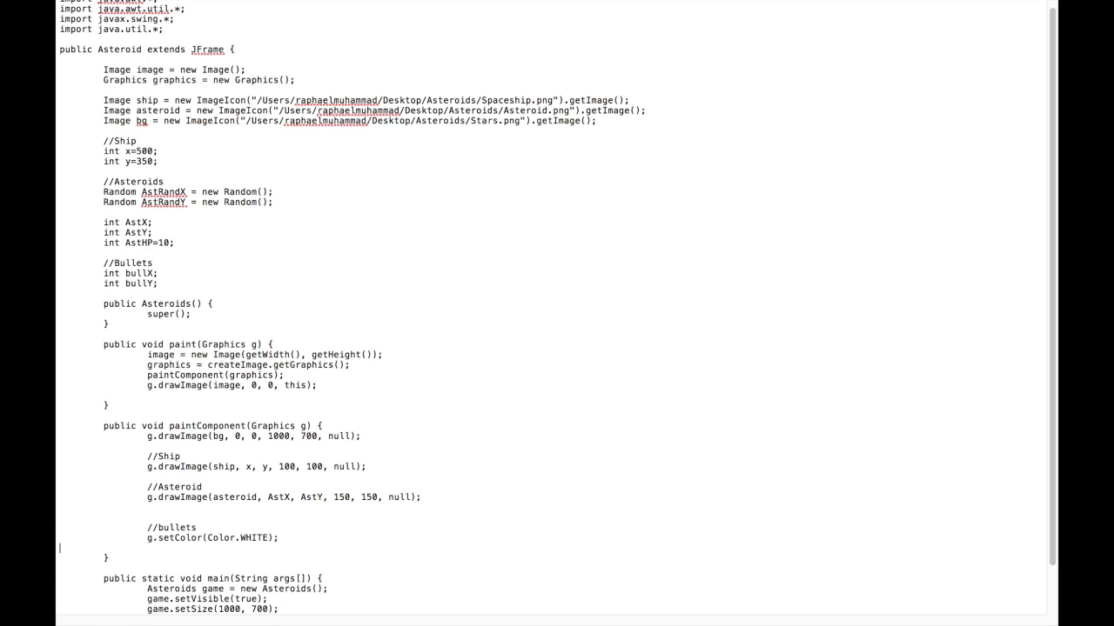
text(g.fillRect(BullX, BullY)
text( 10, 10);)
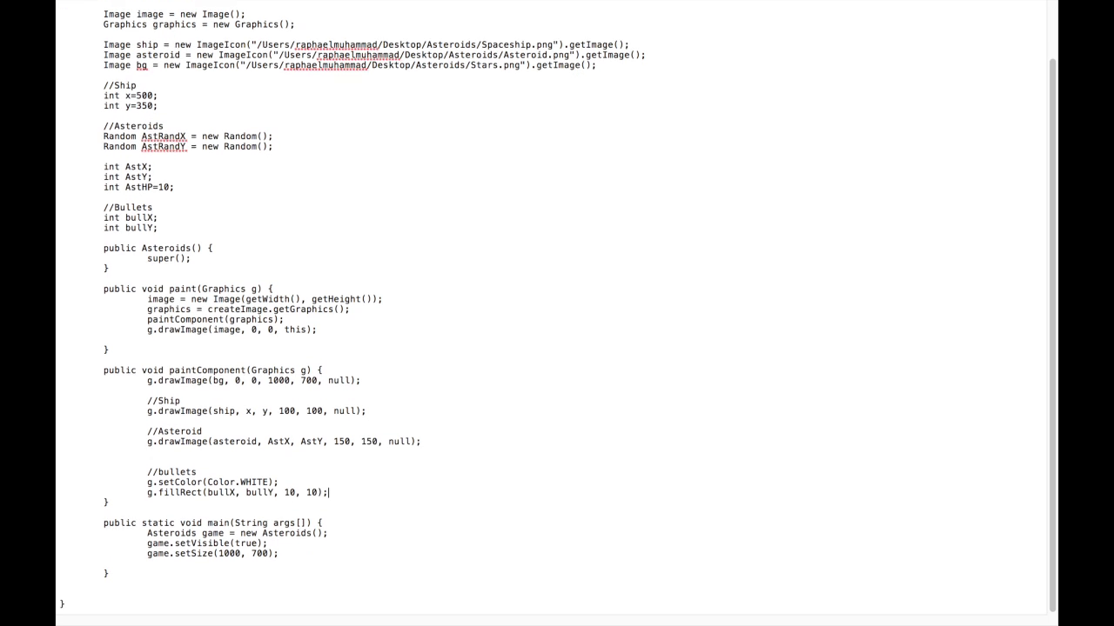
scroll(556, 313, down, 3)
Add a mousePressed method stub inside the Handler class after the constructor.
click(116, 276)
key(Return)
text(private class Handler )
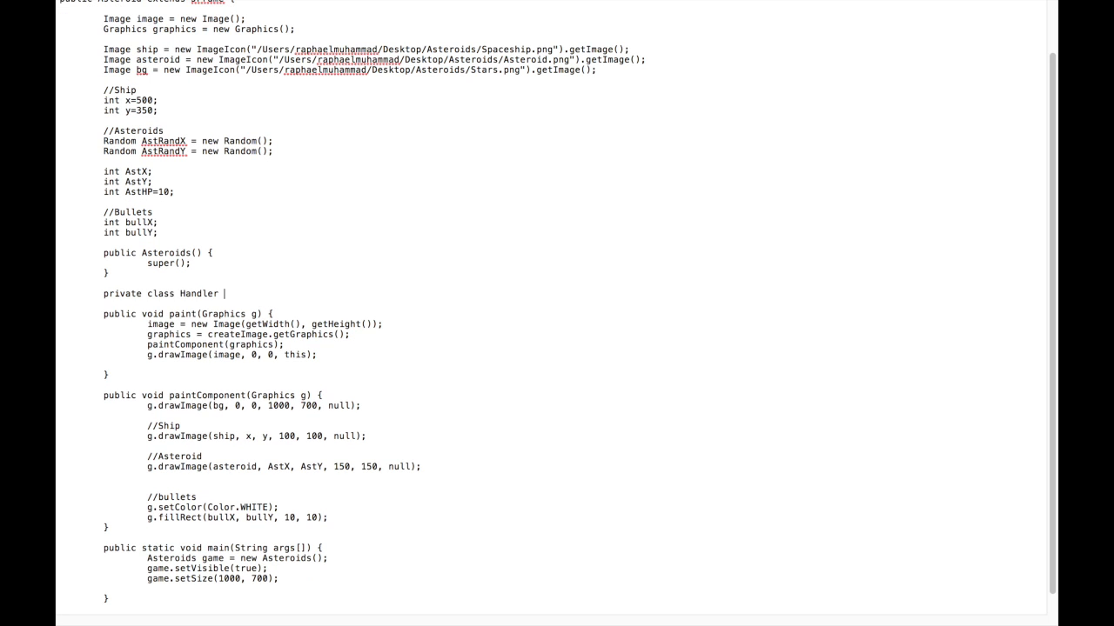
text(implements MouseListener {)
key(Return)
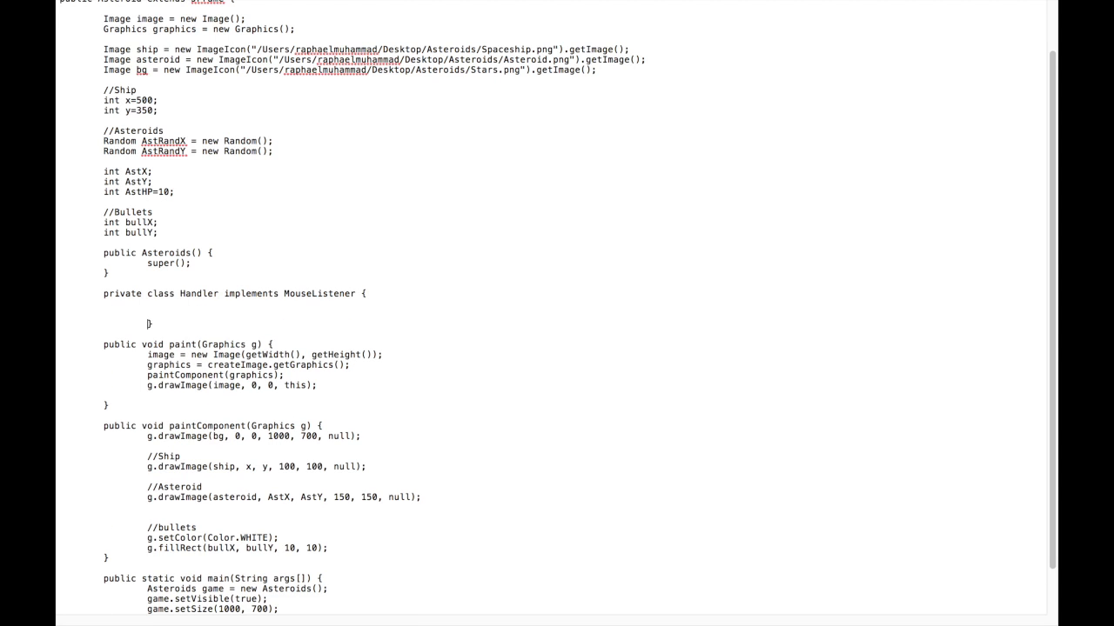
text(public void mousePressed(MouseEvent e) {)
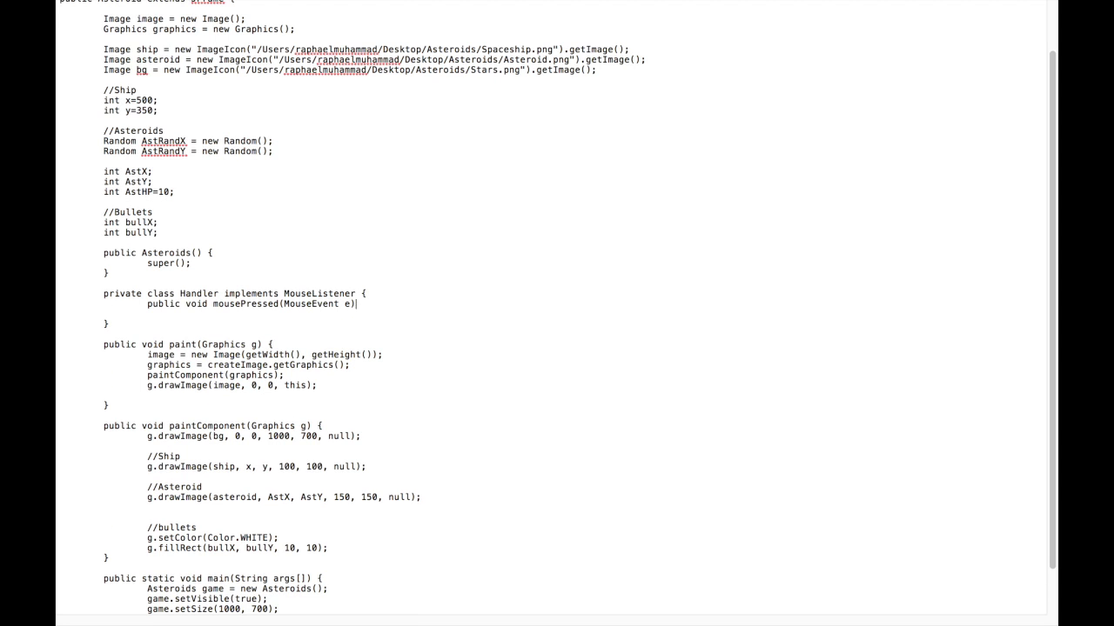
key(Return)
key(Return)
text(})
Duplicate the stub into the other MouseListener methods, renaming each event name.
drag(148, 304, 157, 334)
key(ctrl+c)
key(ctrl+v)
double_click(256, 345)
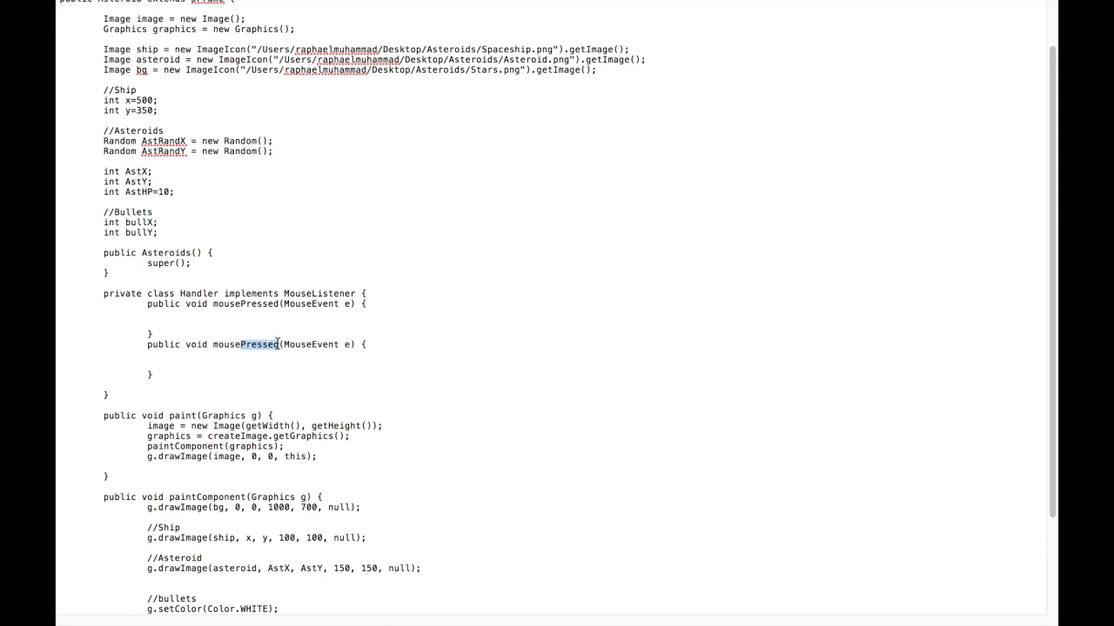
text(Clicked)
key(Return)
key(ctrl+v)
double_click(243, 385)
text(Released)
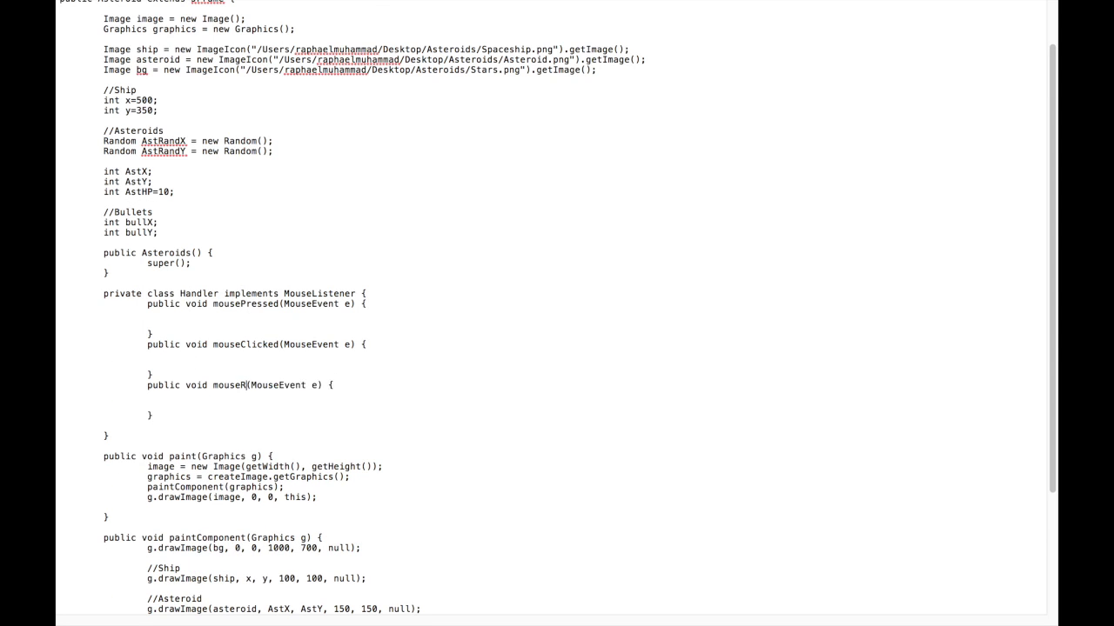
key(ctrl+v)
double_click(243, 425)
text(Entered)
key(ctrl+v)
double_click(244, 466)
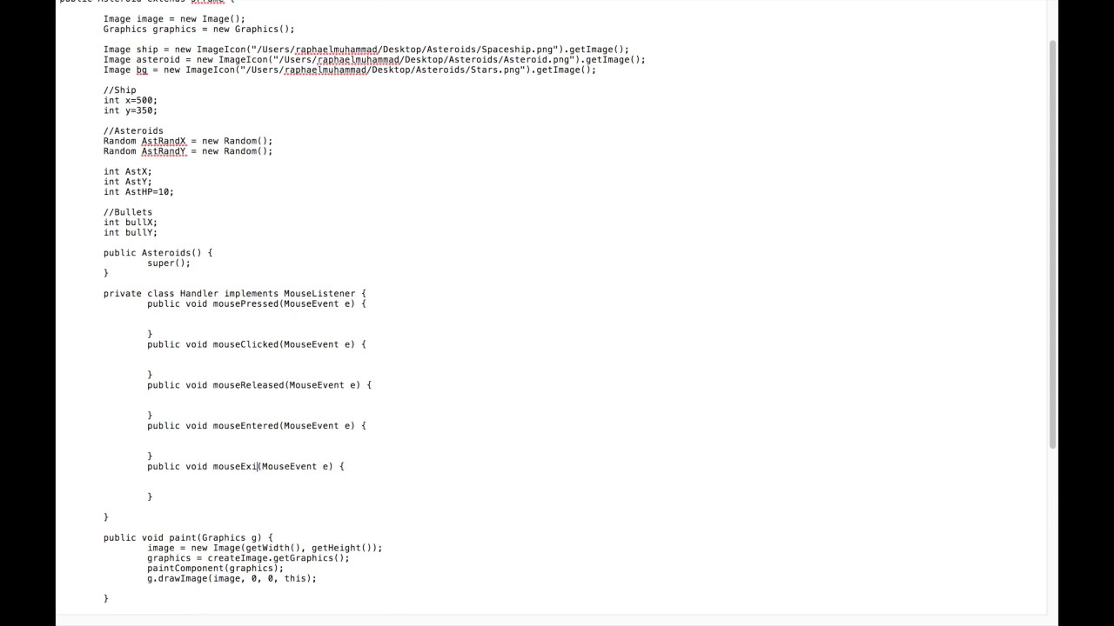
text(Exited)
Insert the saved mouseX/mouseY snippet from PreTyped into mousePressed and correct its coordinate letters.
key(ctrl+Left)
key(super+space)
text(pertyped)
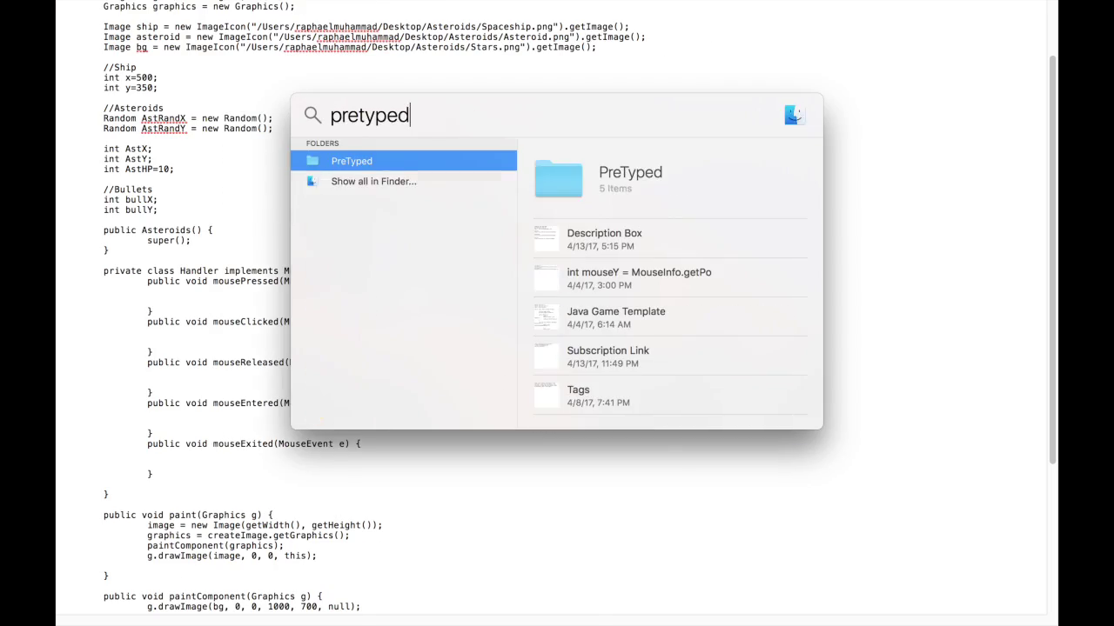
key(Return)
click(706, 235)
drag(706, 235, 297, 290)
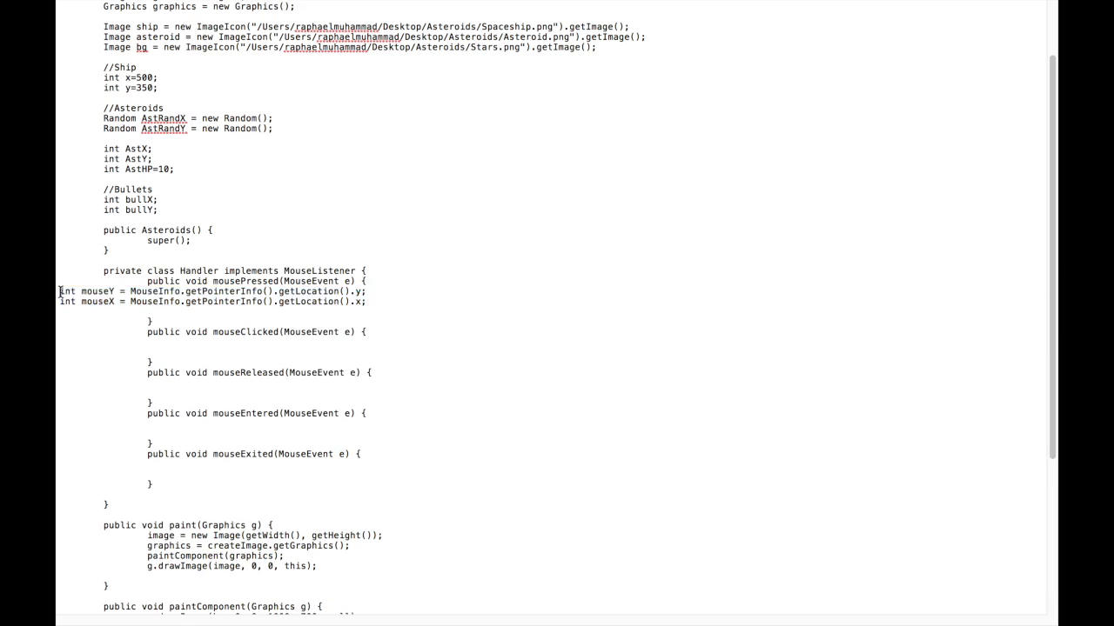
key(Tab)
key(Tab)
text(X)
drag(488, 291, 493, 291)
text(x)
drag(240, 301, 247, 301)
text(Yy)
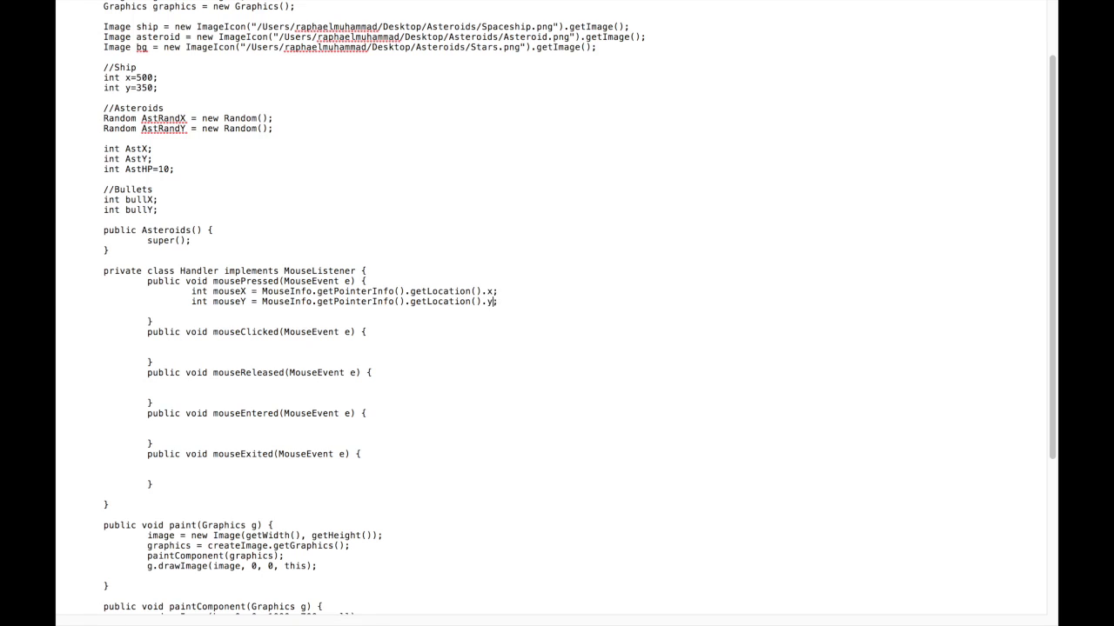
click(196, 209)
Add speedX and speedY fields at zero and start the bullet at 500,350.
key(Return)
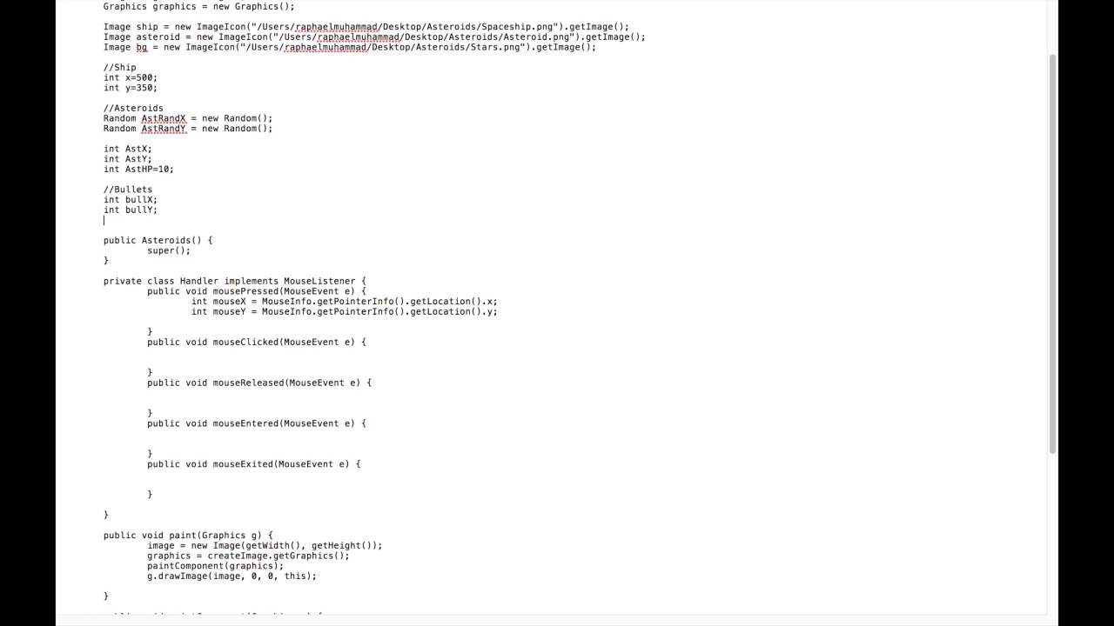
text(int bu)
key(BackSpace)
key(BackSpace)
text(speedX;)
key(Return)
text(int spee)
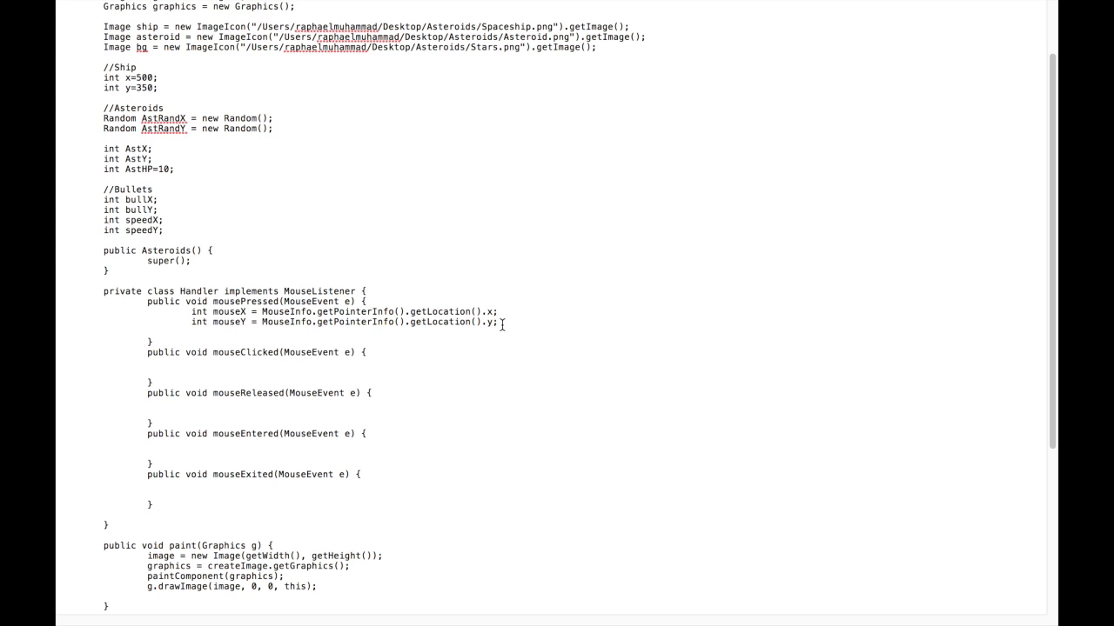
click(161, 220)
text(=0;=0;)
click(153, 199)
text(=500=350)
Write an if/else in mousePressed setting speedX to 1 or -1 by click side.
click(535, 323)
key(Return)
text(if(mouseX>500) {)
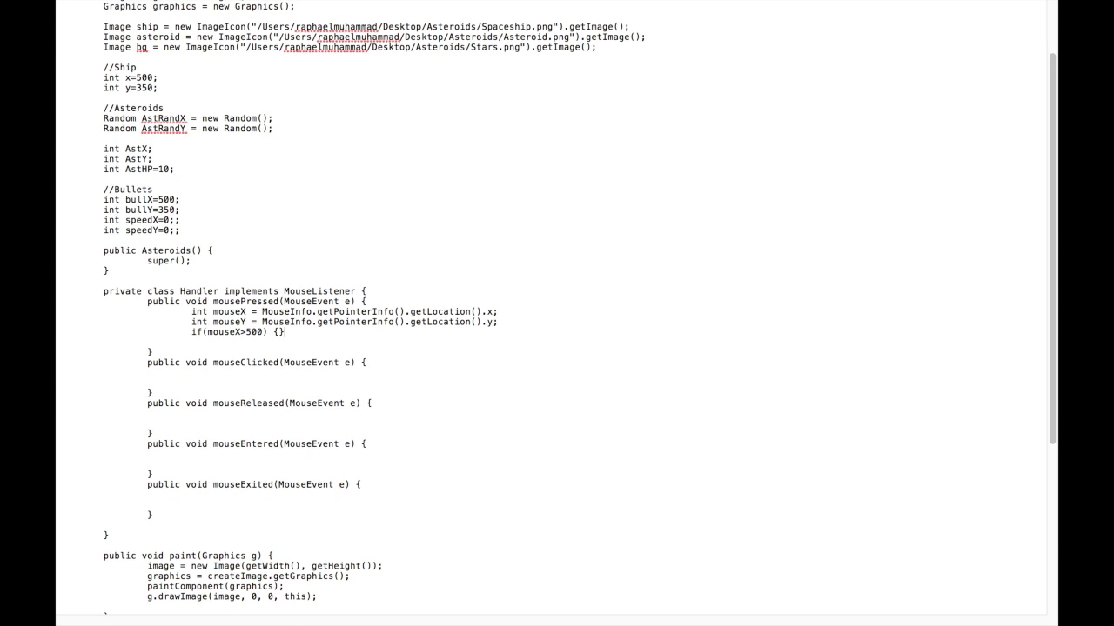
key(Return)
text(speedX=)
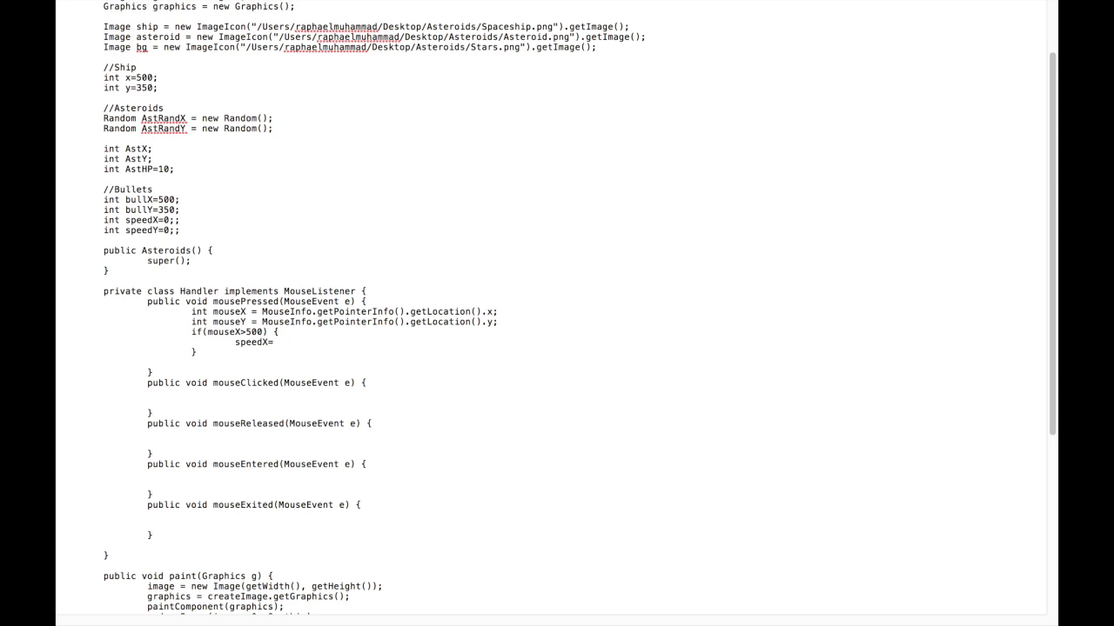
text(1)
key(Down)
text(else if(mouseY)
text(<500) {)
key(Return)
text(speedX=-1;)
scroll(300, 408, down, 1)
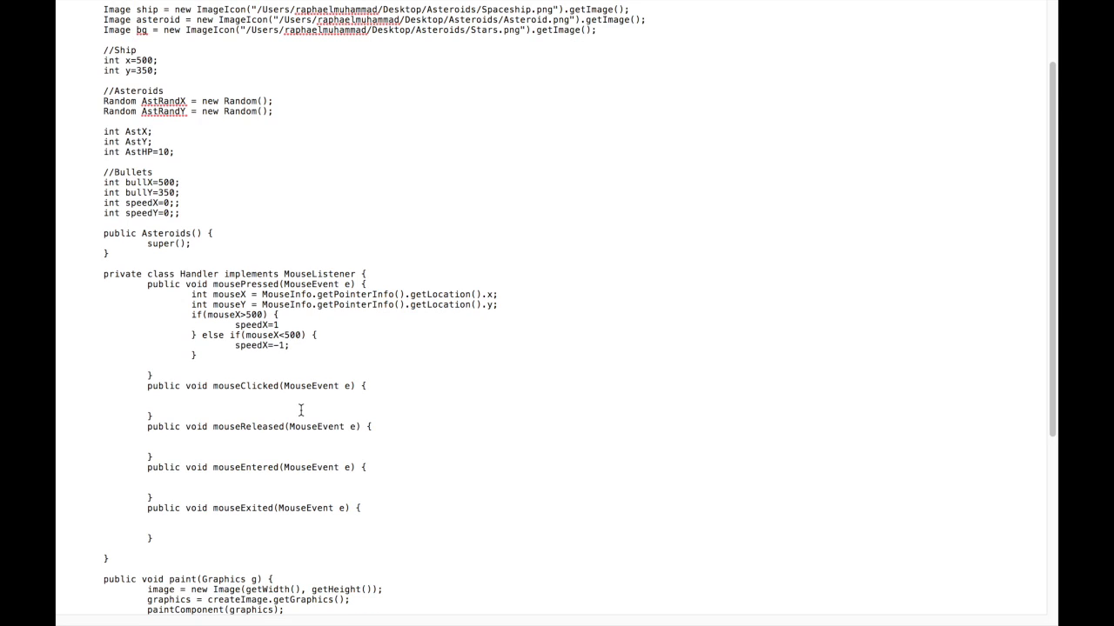
Duplicate the if/else block and adapt the copy's condition and variable for speedY.
drag(191, 314, 200, 357)
key(ctrl+c)
key(ctrl+v)
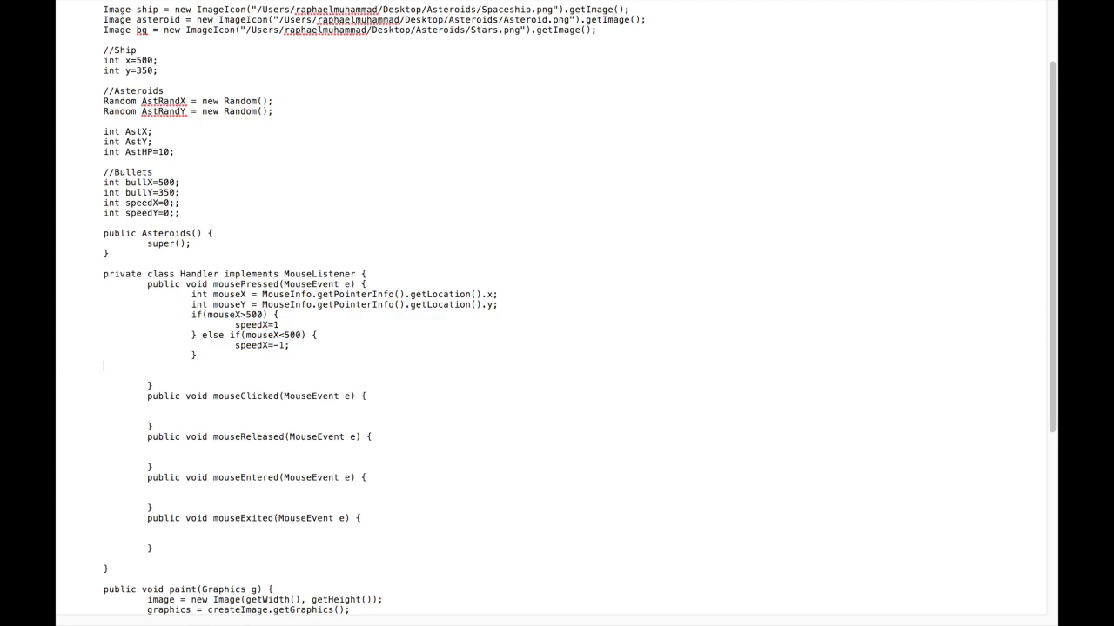
double_click(227, 365)
text(mouseY>350)
double_click(275, 376)
text(Y)
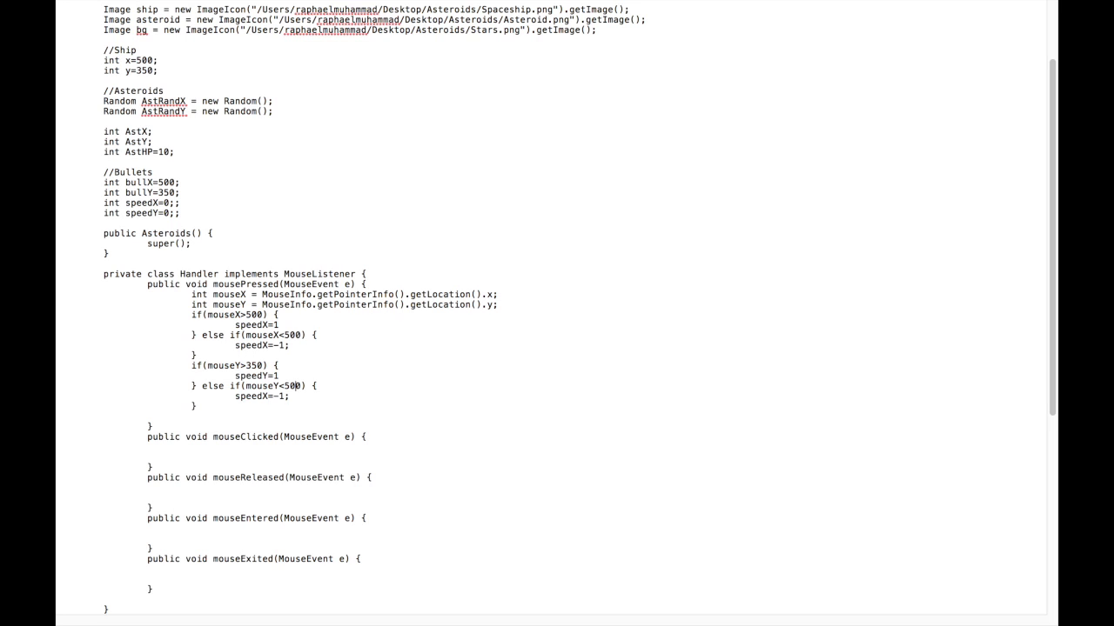
text(Y<350)
scroll(557, 348, down, 8)
Add bullX += speedX and bullY += speedY lines under the bullet drawing.
click(339, 520)
key(Return)
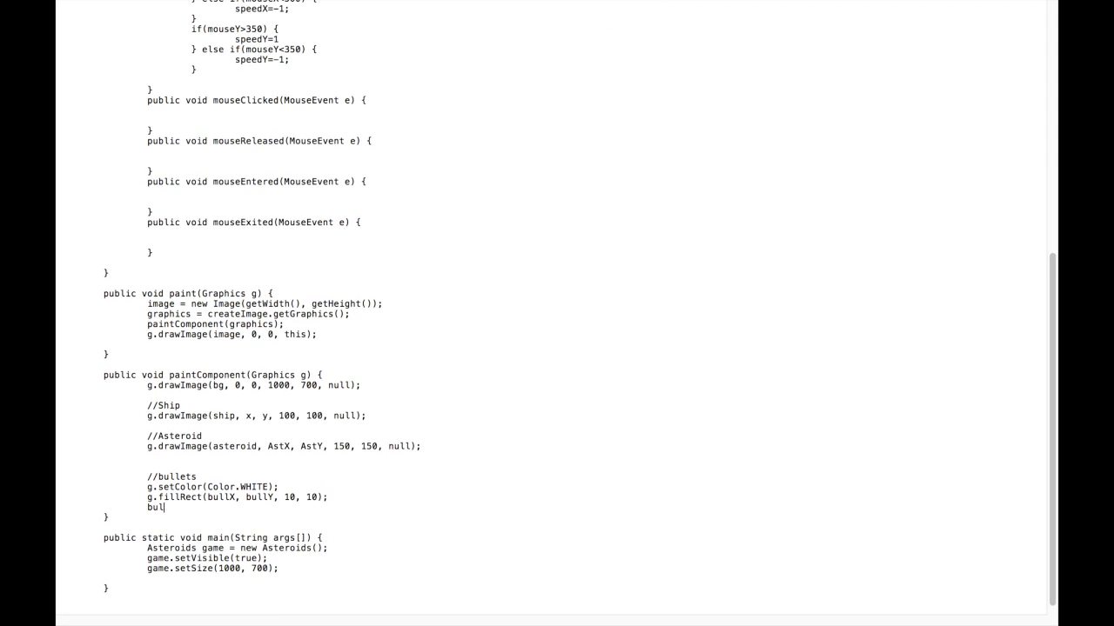
text(bullX=bullX+speedX;)
key(Return)
text(bullY=bullY+speedY)
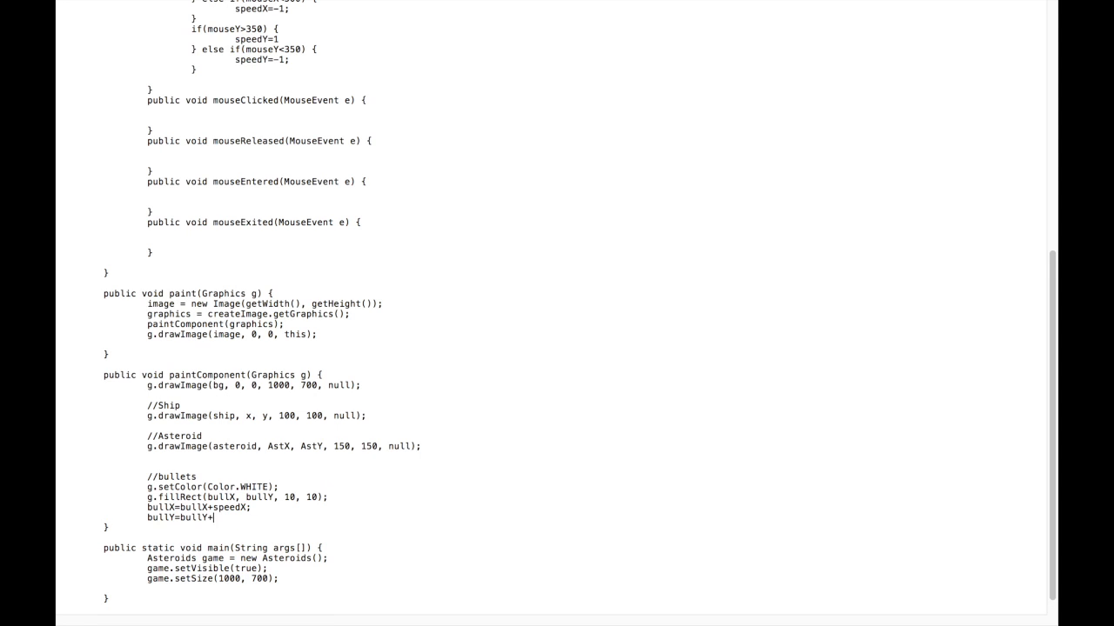
click(427, 446)
key(Return)
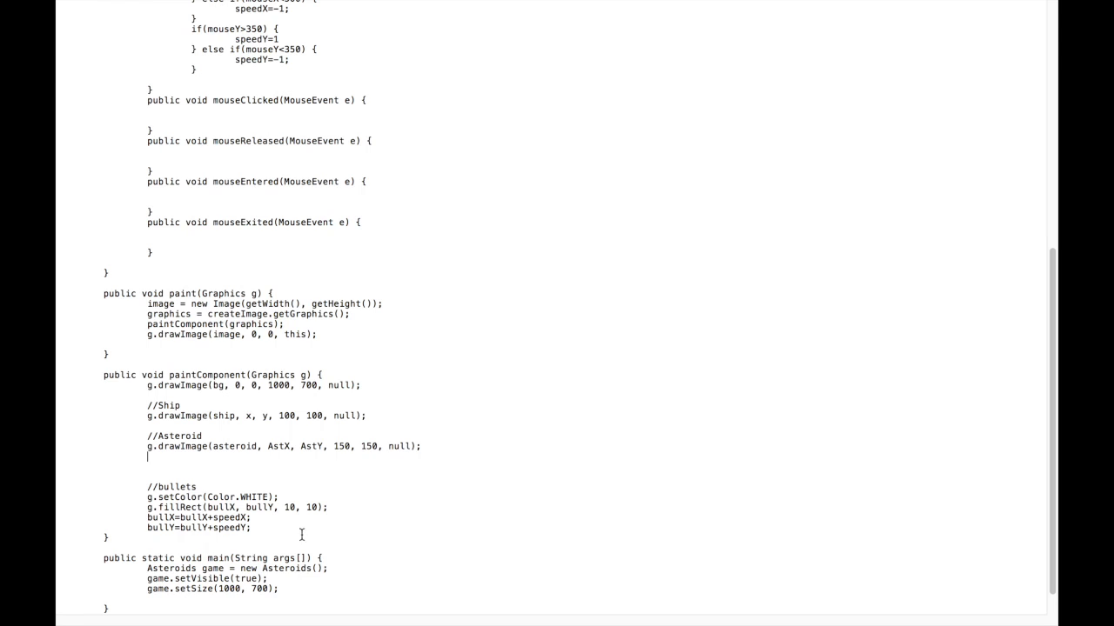
Write the bullet reset if statement with its out-of-bounds conditions joined by ||.
click(252, 528)
key(Return)
text(if(()()()()) {)
key(Return)
key(Return)
text(}bu)
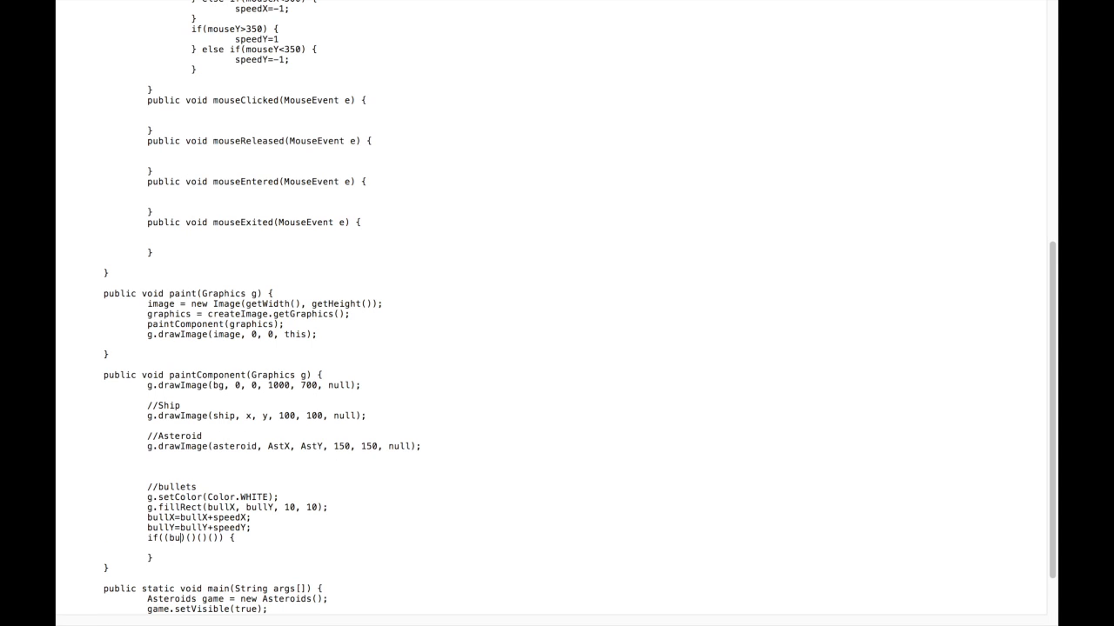
text(llX<0)
key(Right)
text(bullX>1000)
key(Right)
text(bullY<0)
key(Right)
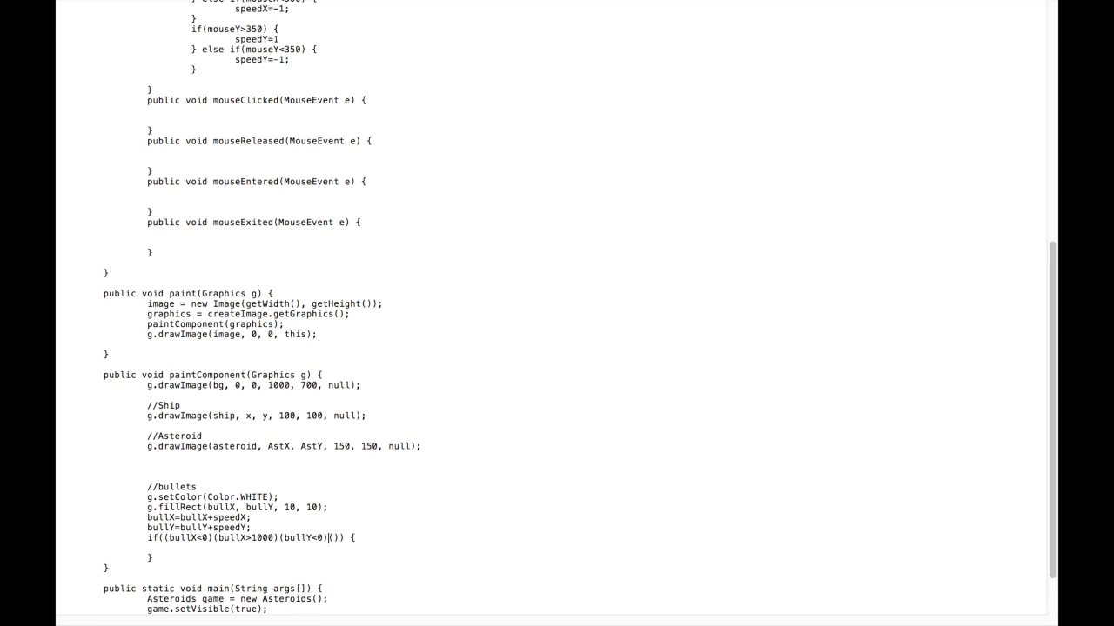
text(bullY>350)
key(Left)
key(Left)
key(Left)
text(||)
key(Left)
key(Left)
key(Left)
text(||)
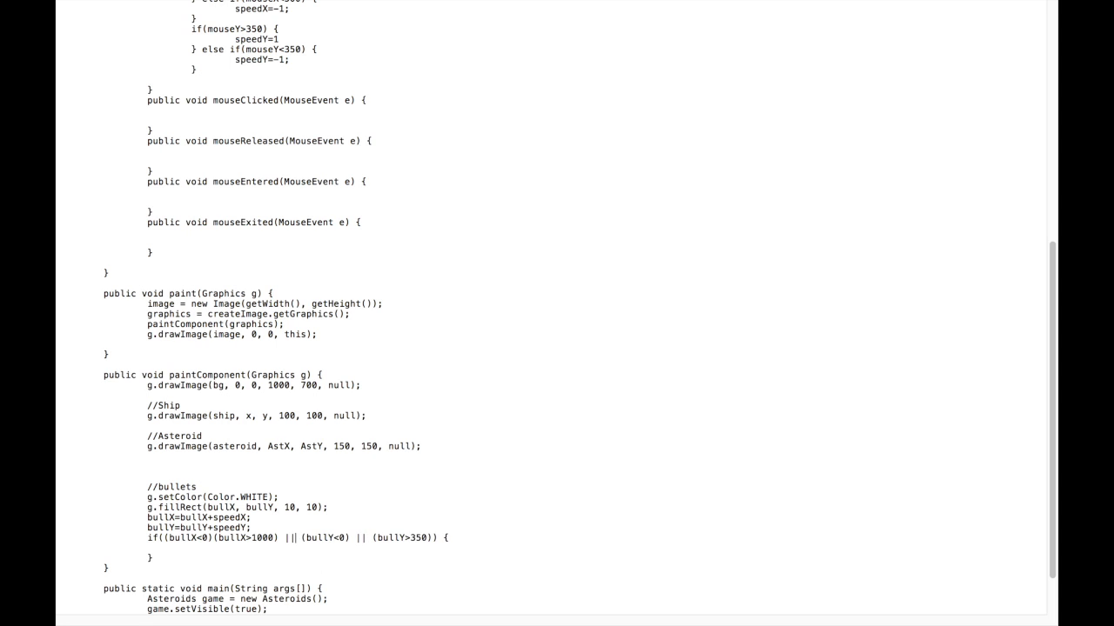
key(Left)
key(Left)
key(Left)
text(||)
Zero the bullet position and speeds, make comparisons inclusive, and begin the asteroid-hit test.
key(Return)
text(bullY=0;)
key(Return)
text(speedX=0;)
key(Return)
text(speedY=0;)
click(205, 537)
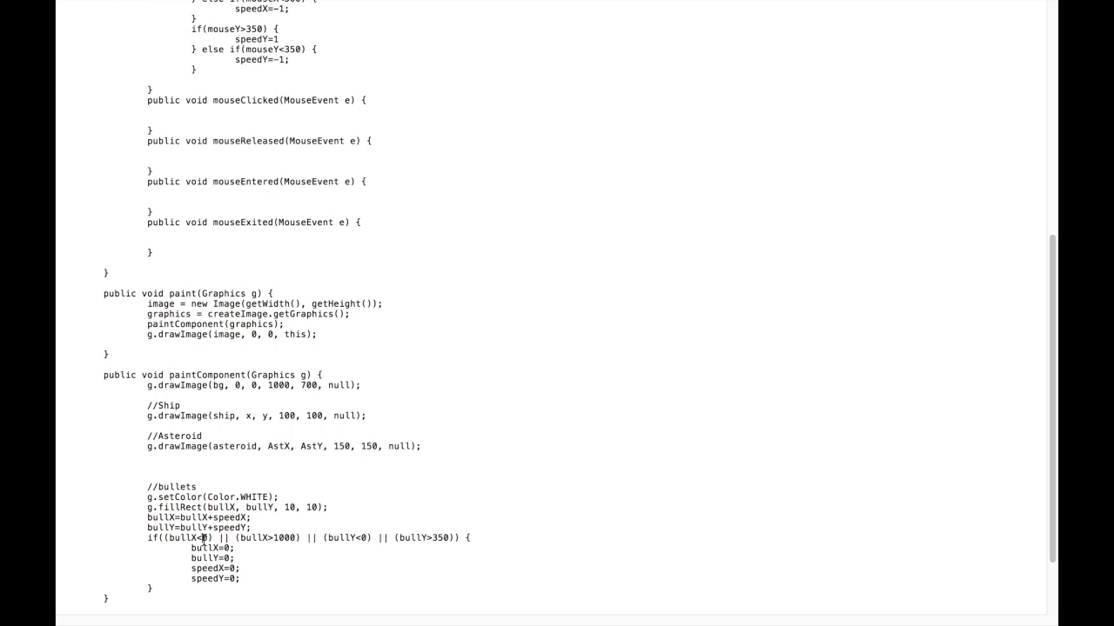
text(=)
click(274, 538)
text(===)
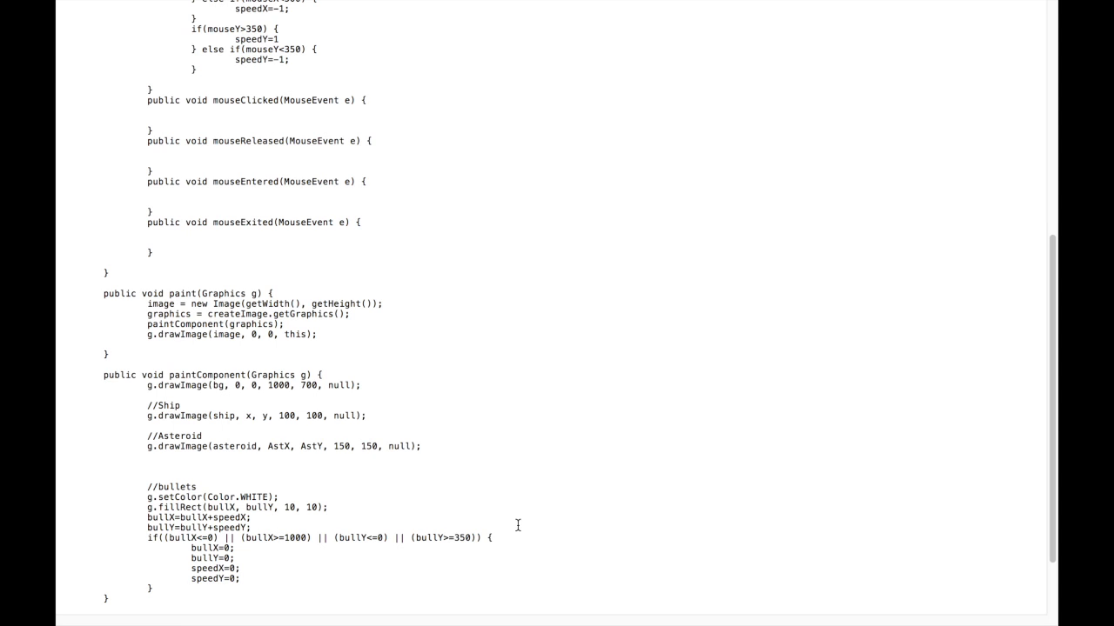
click(477, 538)
text(|| ((bull)
text(X>AstX) && (bu)
text(llX<AstX+150)(bullY>AstY)()
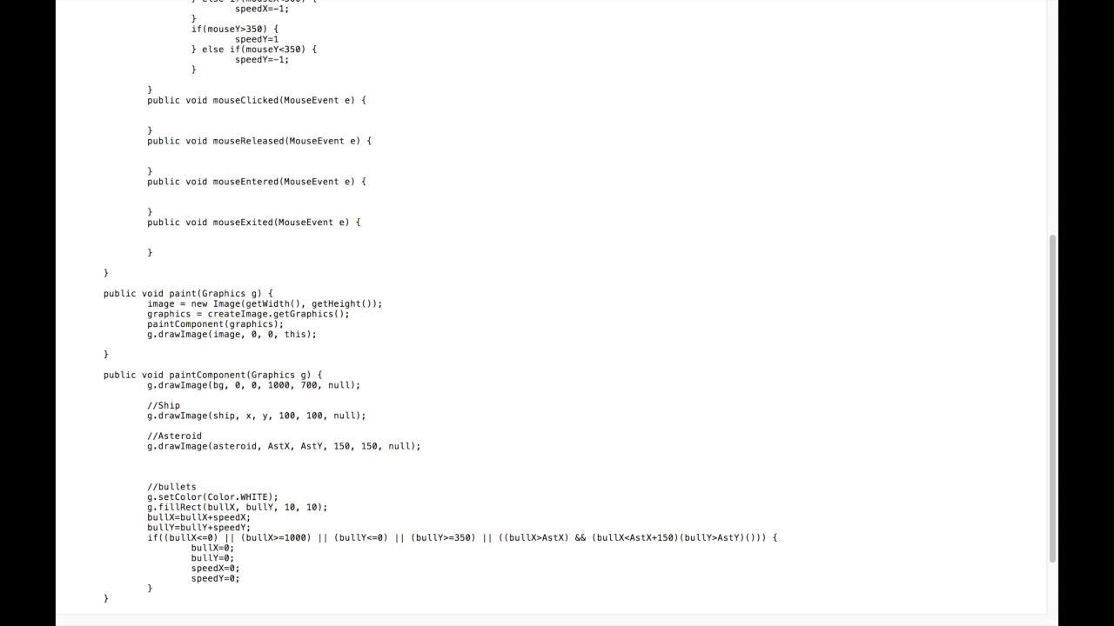
key(Right)
text(bullY<AstY+150)
text( &&  &&)
scroll(548, 470, down, 2)
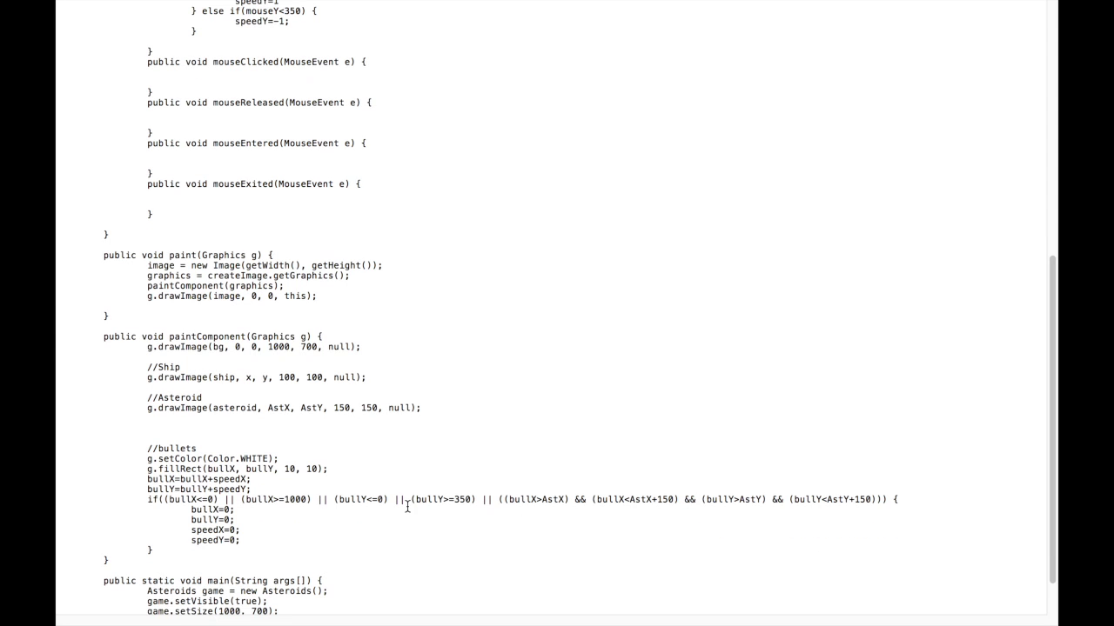
scroll(325, 422, up, 4)
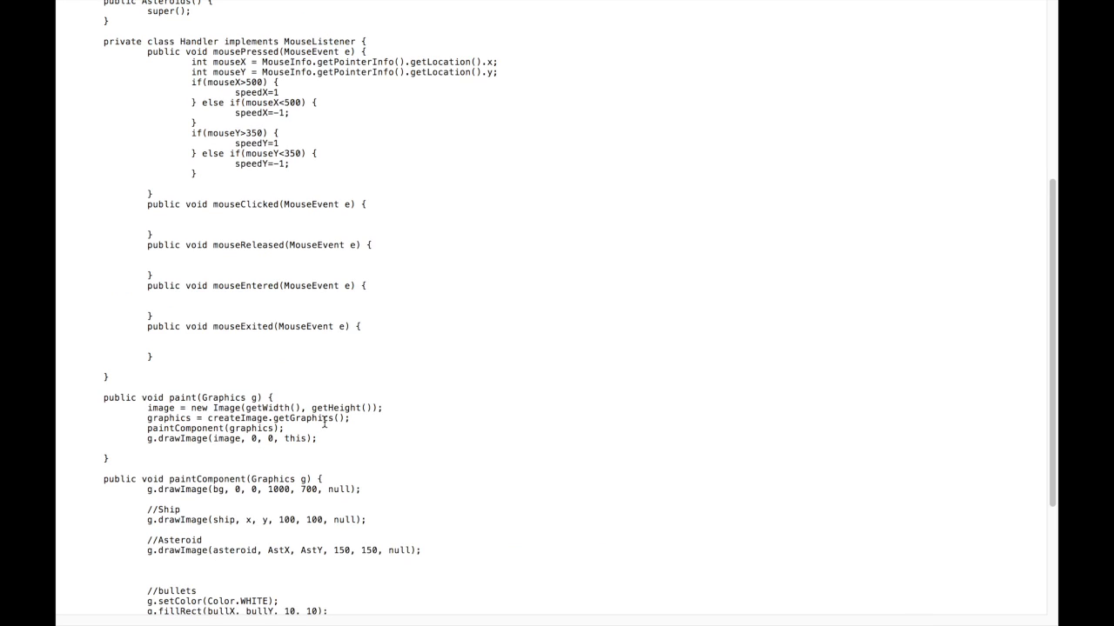
scroll(324, 422, up, 2)
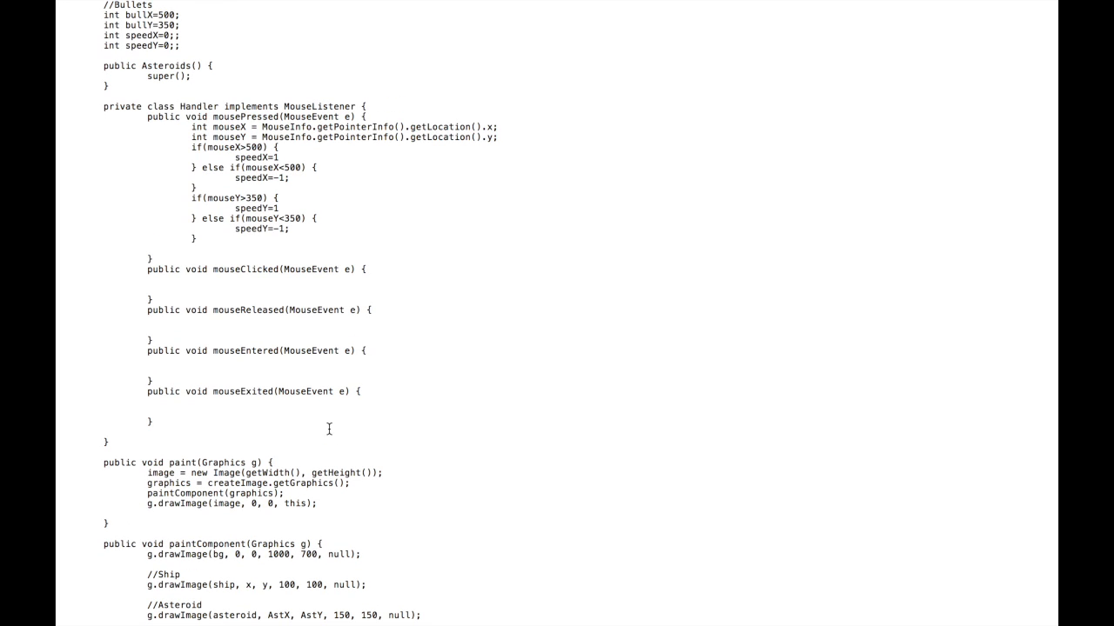
scroll(329, 428, down, 6)
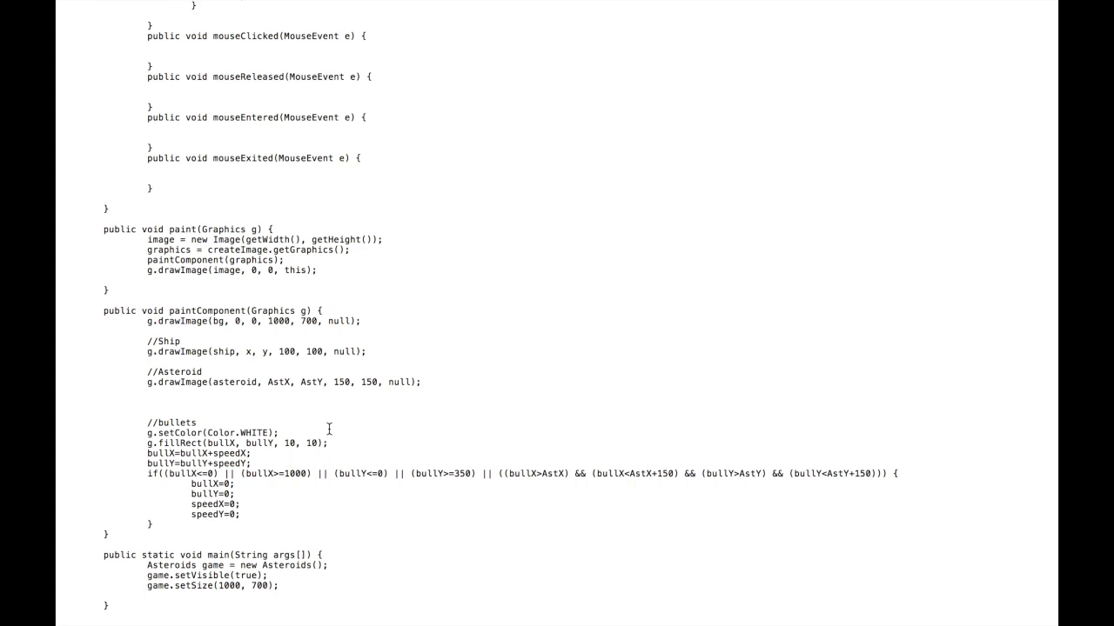
scroll(329, 383, up, 8)
scroll(261, 261, up, 4)
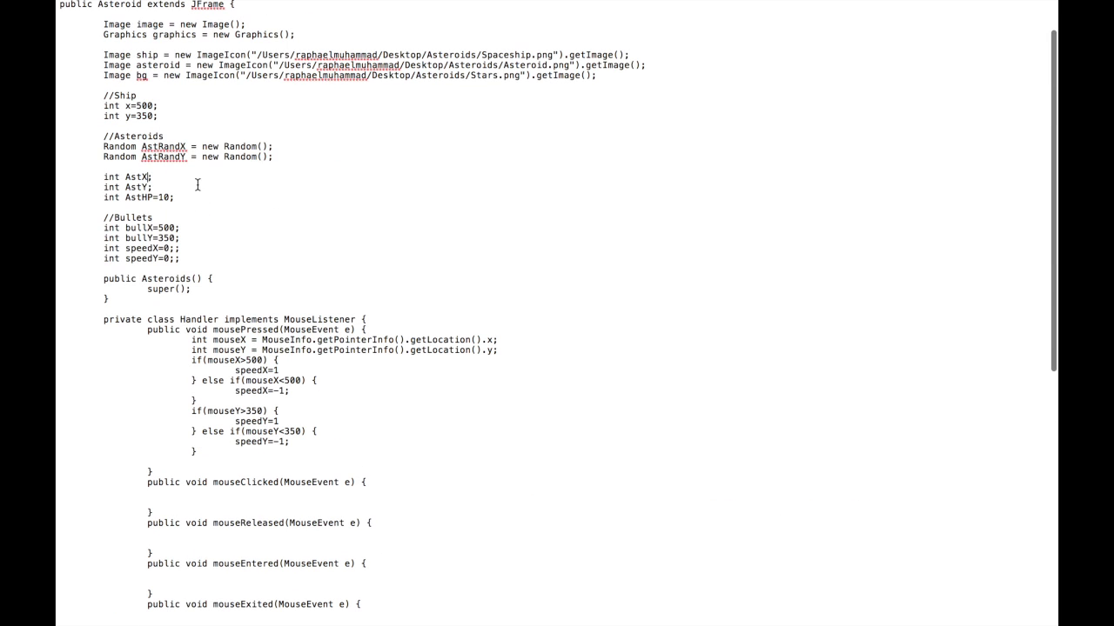
text(=AstRandX.nextInt)
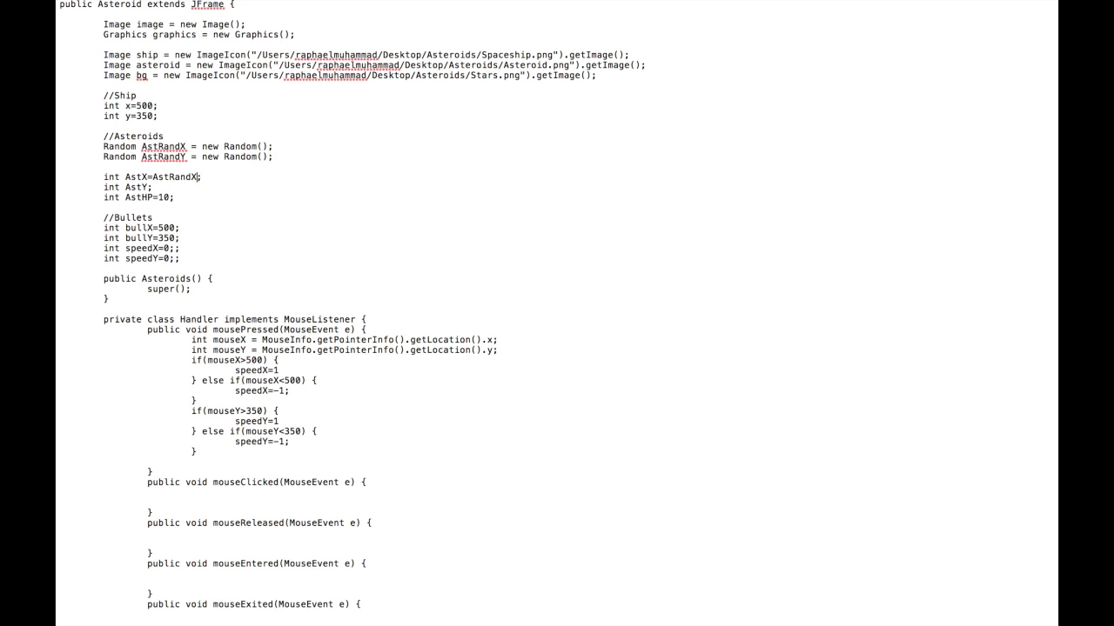
text(()
text(950)+25)
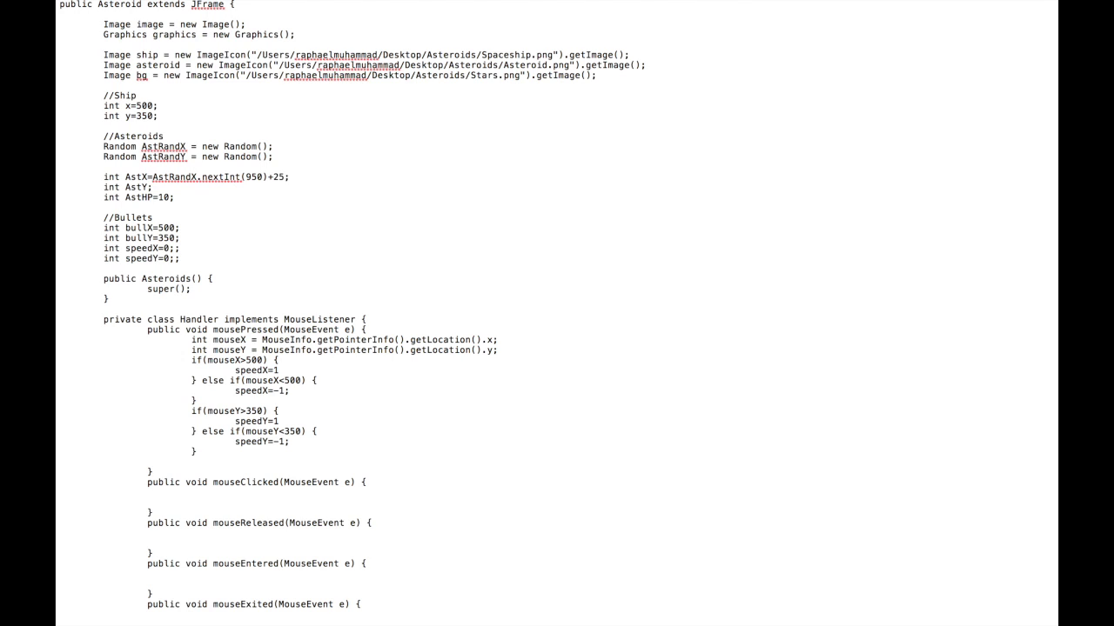
Set AstX to AstRandX.nextInt(1100) and start a new line below the asteroid drawing.
key(super+z)
key(super+z)
key(BackSpace)
text(1)
text(=AstRandY.nextInt(700))
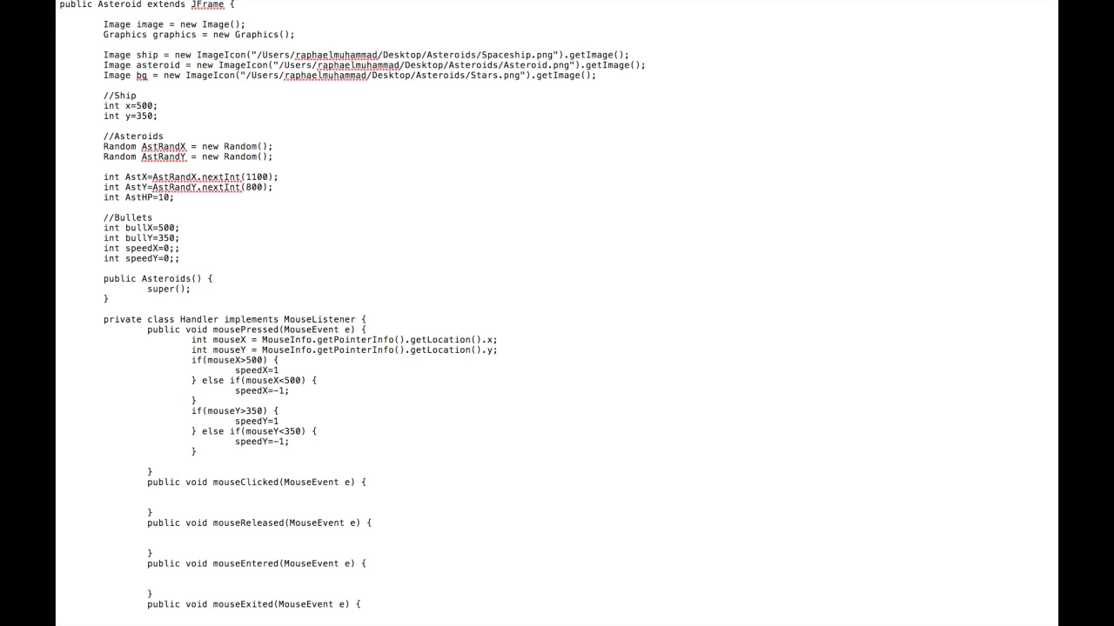
scroll(557, 314, down, 10)
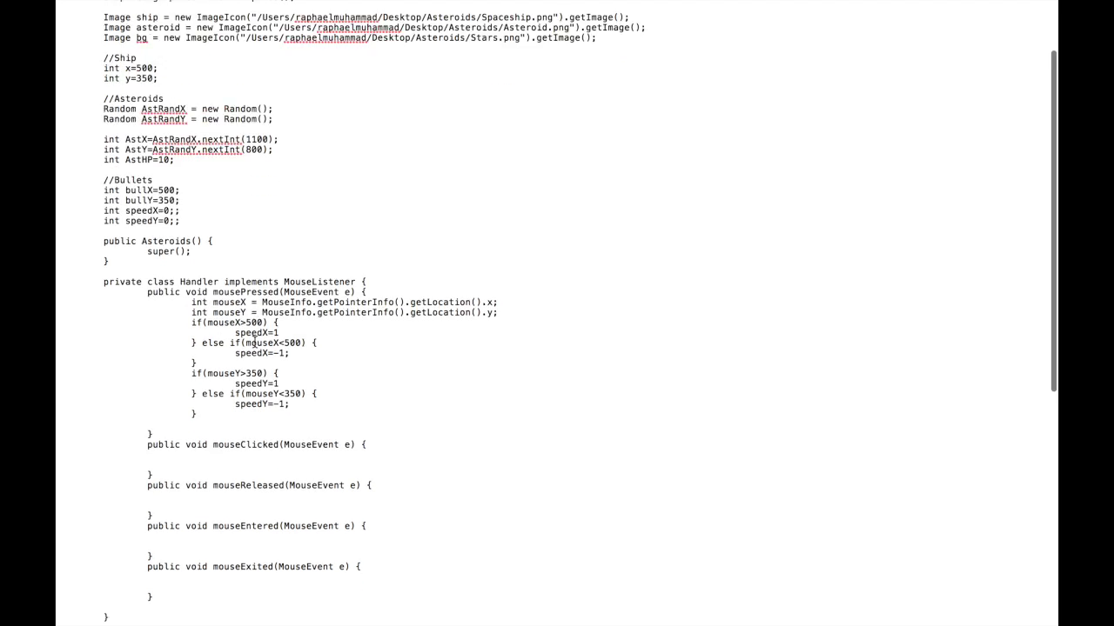
scroll(557, 313, down, 5)
click(421, 379)
key(Return)
text(if(A)
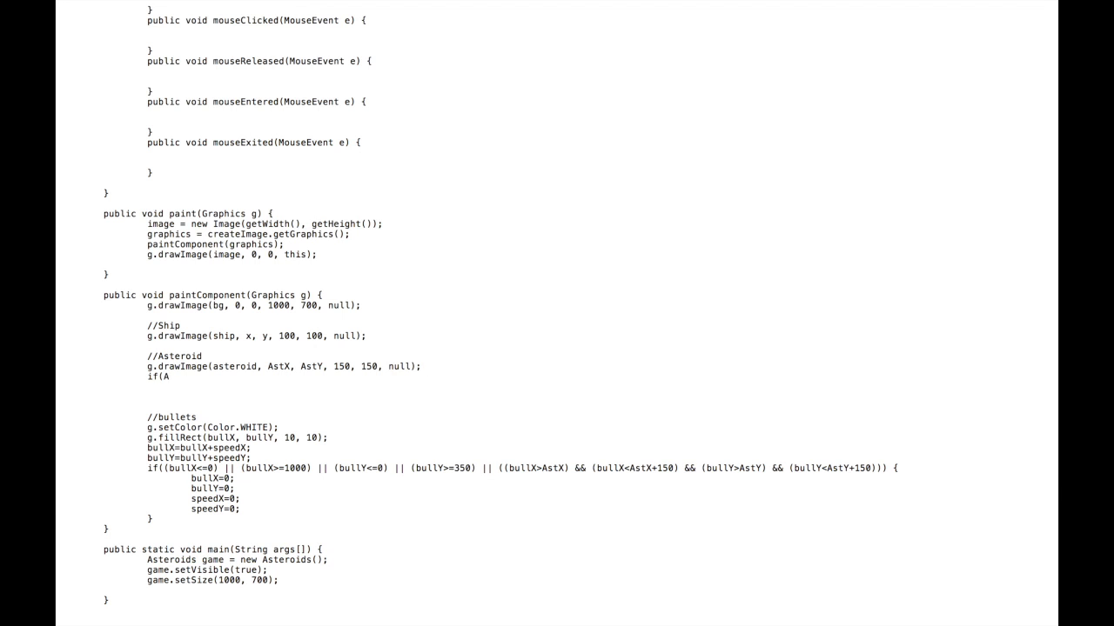
scroll(557, 314, up, 3)
scroll(557, 313, down, 3)
text(stX=AstRandX.nextInt(1100);)
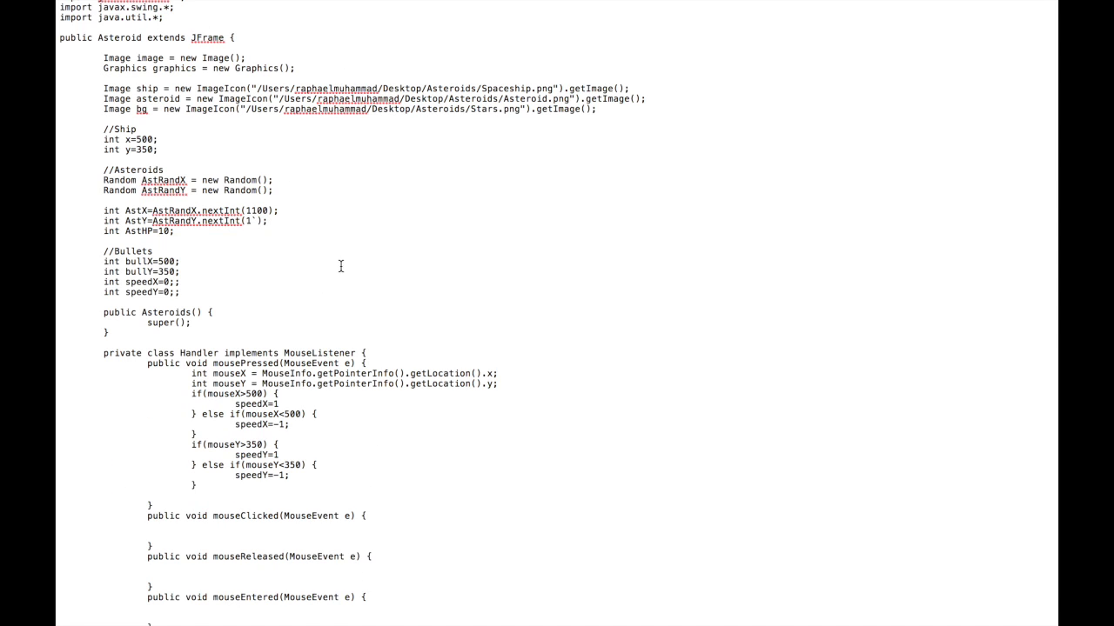
Delete AstY's random assignment and add the AstHeight field from AstRandY.nextInt(1).
drag(263, 221, 152, 221)
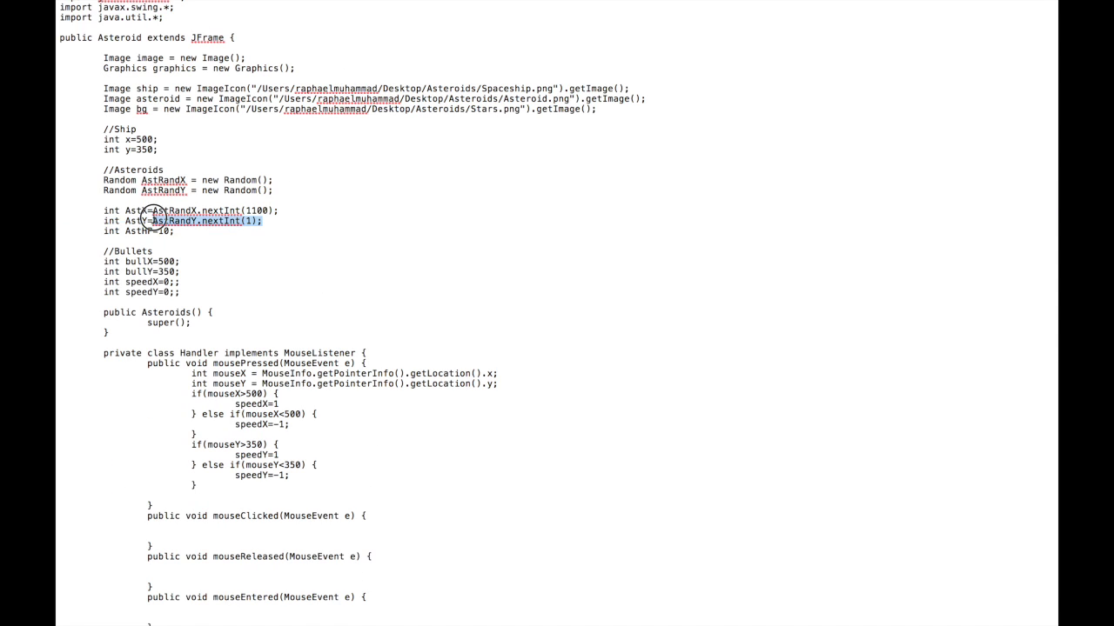
key(BackSpace)
key(BackSpace)
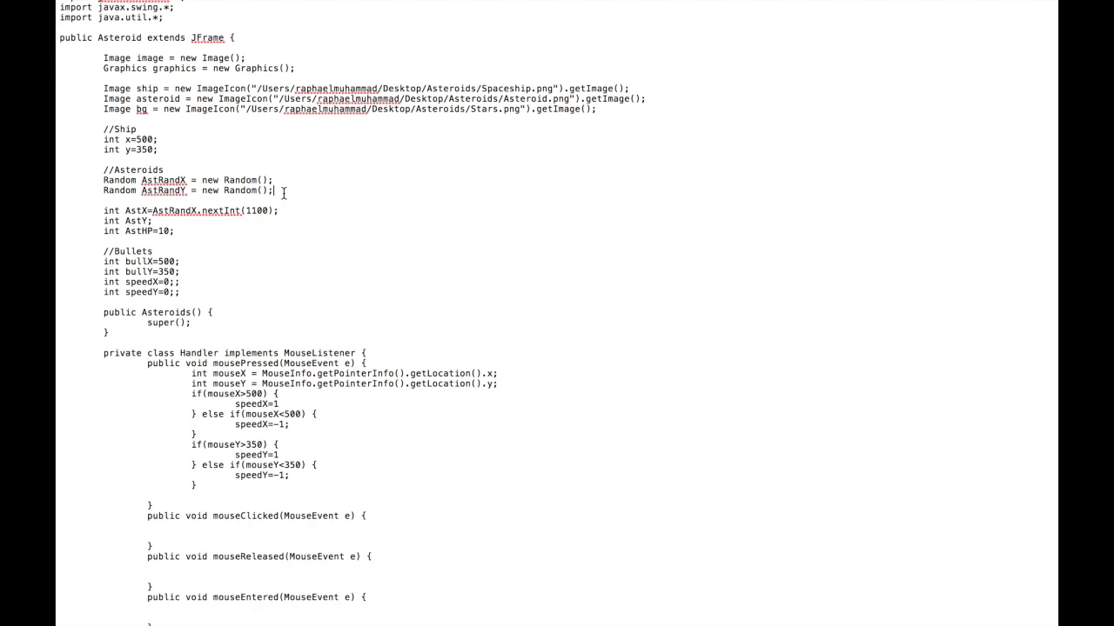
key(Return)
key(Return)
text(int AstHeight=A)
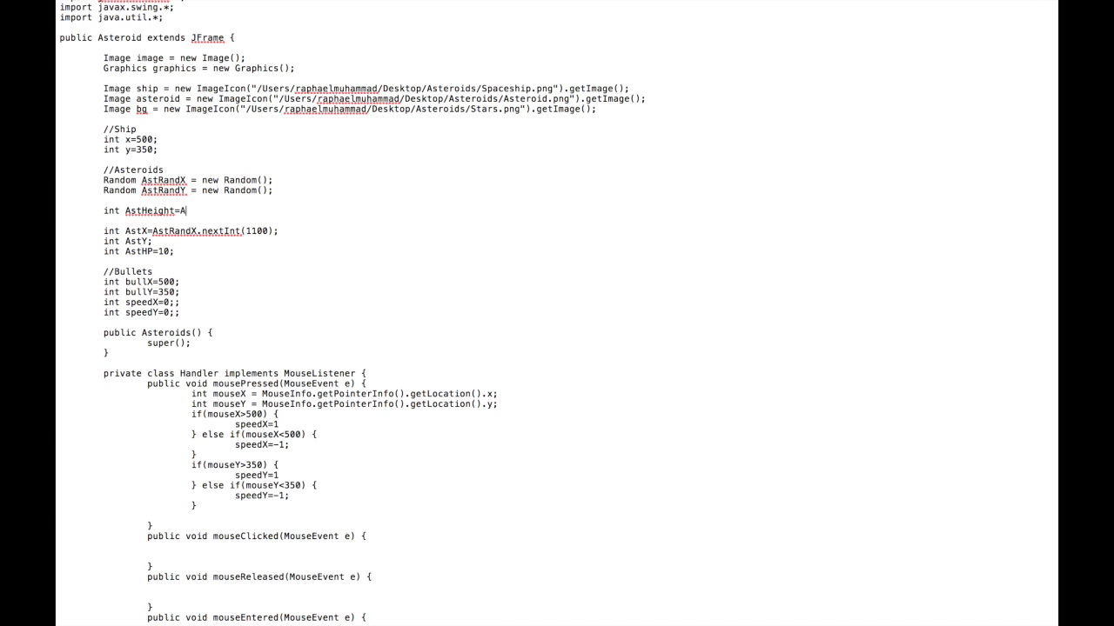
text((1);)
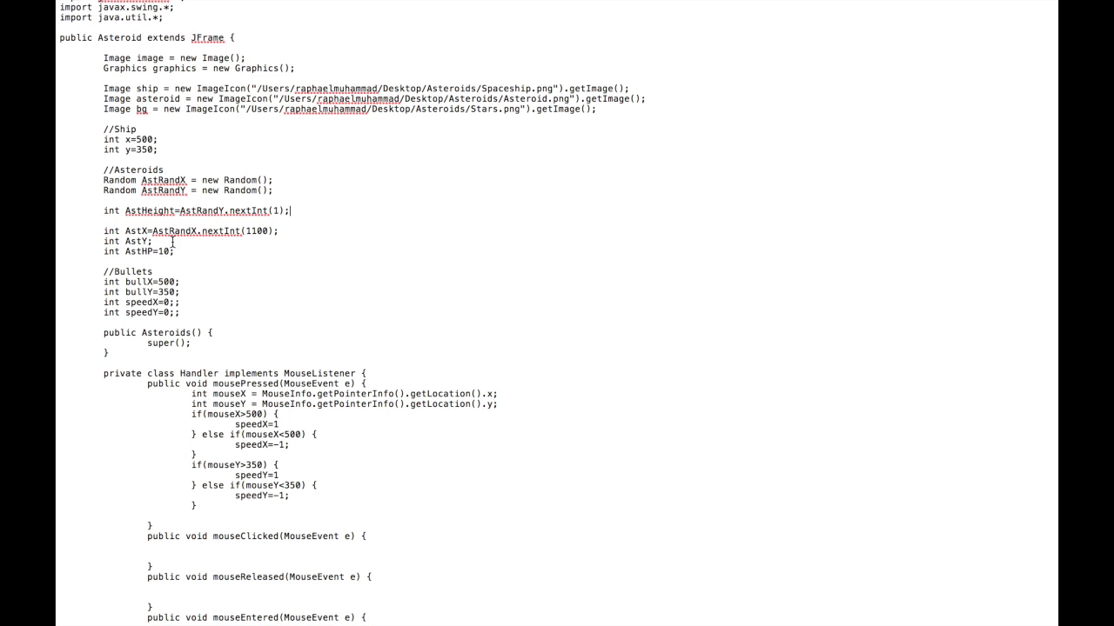
scroll(212, 347, down, 3)
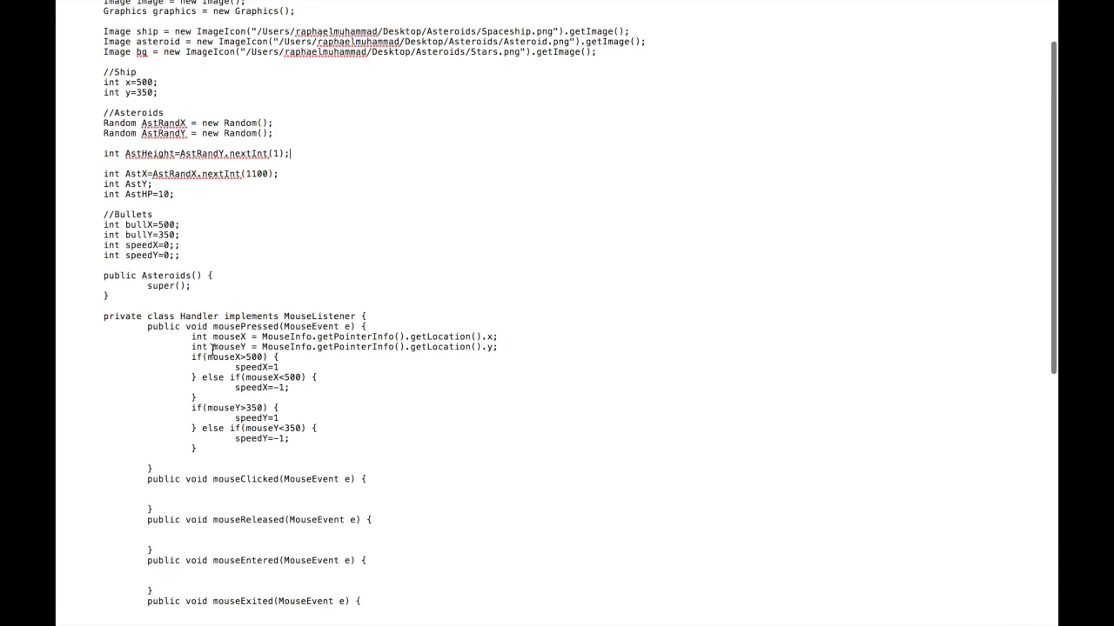
Add if(AstHeight==0) declaring AstY, and else if(AstHeight==1) setting AstY to 700.
click(277, 174)
key(Return)
text(if(AstHeight==0) {)
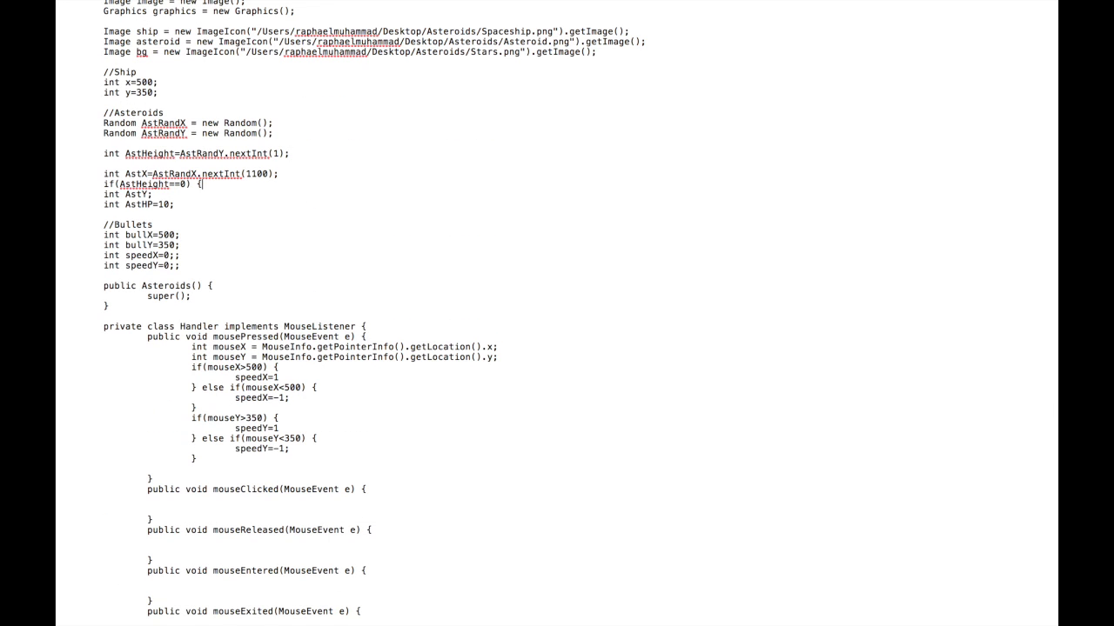
key(Tab)
key(End)
key(Return)
text(} else if(AstHeight==1))
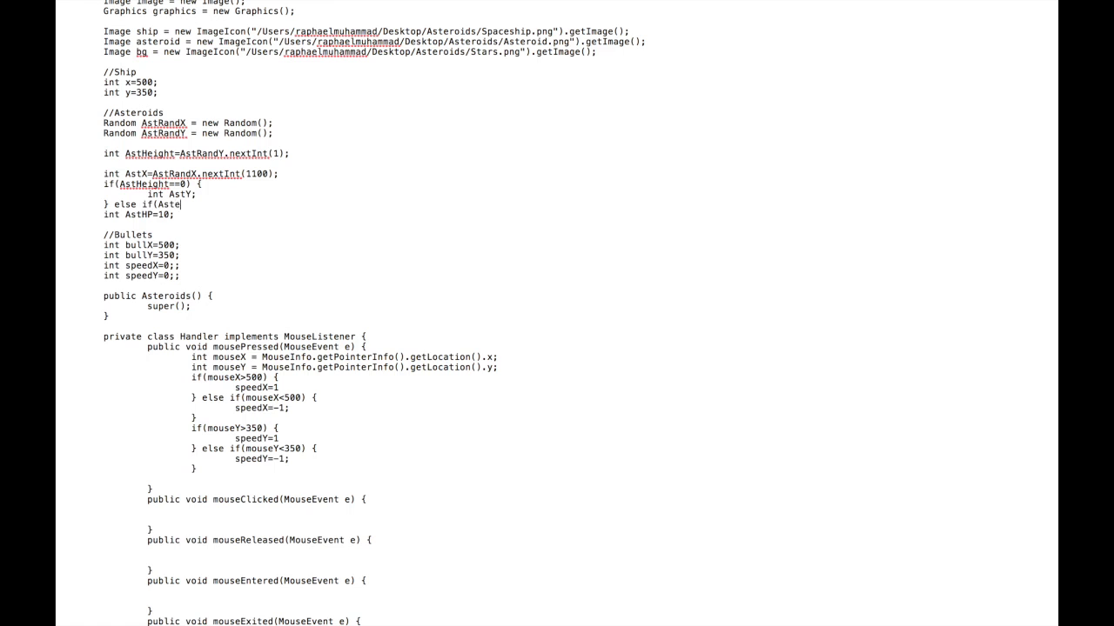
text( {)
key(Return)
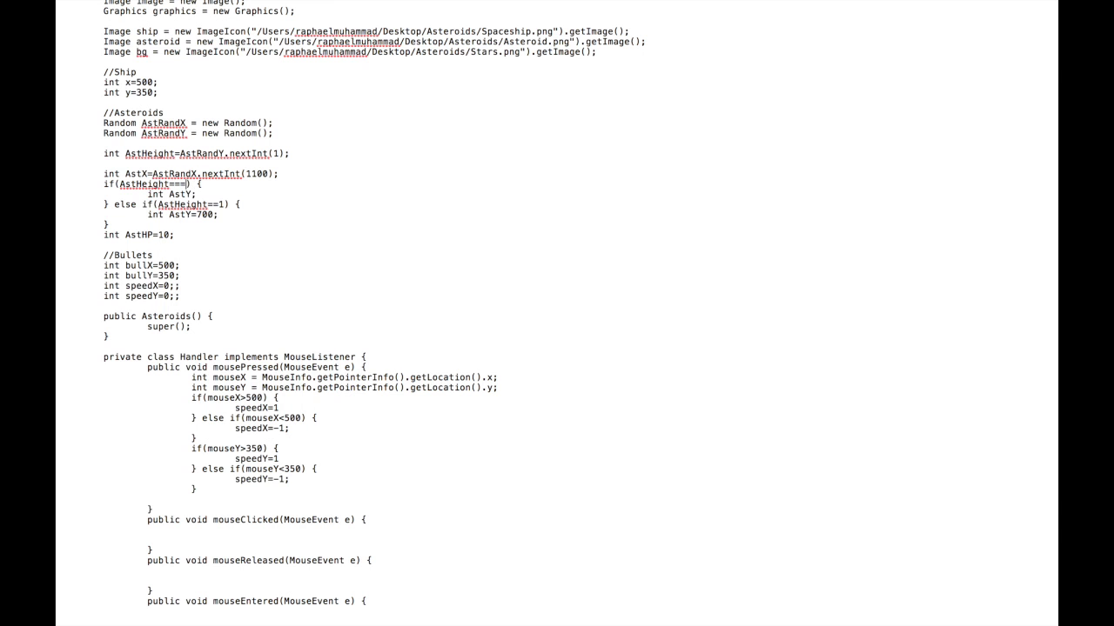
text(=-150)
scroll(251, 299, down, 10)
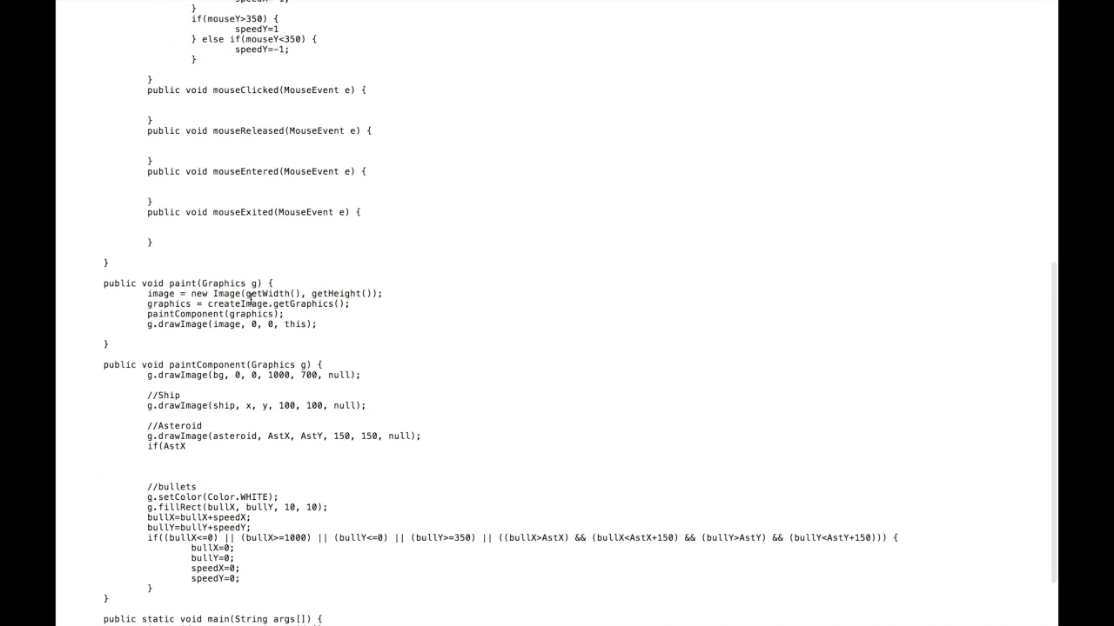
scroll(223, 392, down, 3)
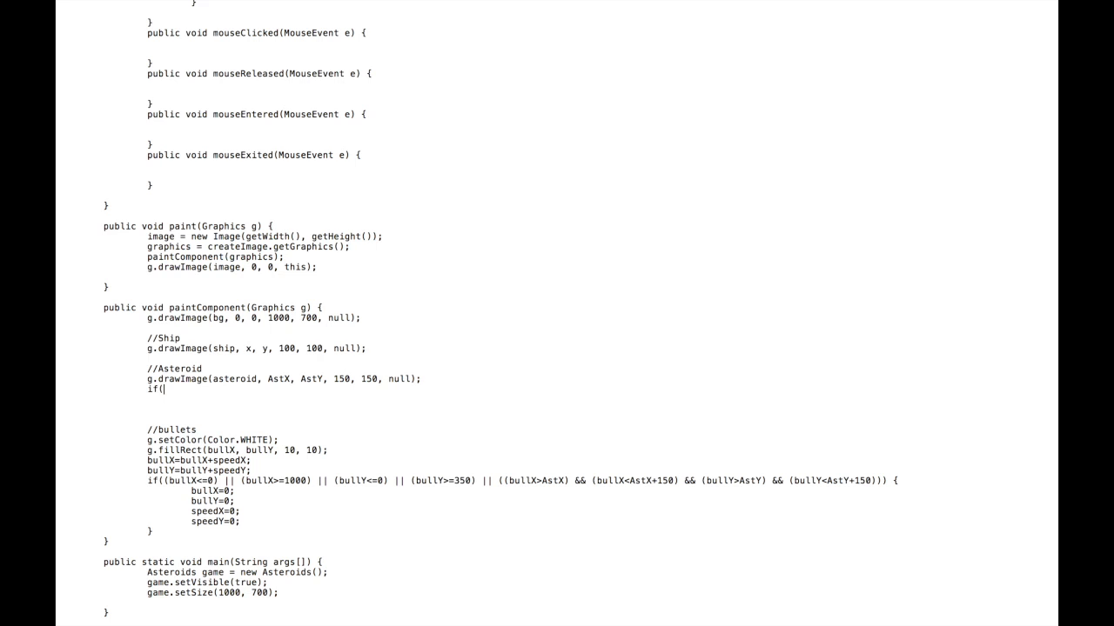
text(AstX<x{)
Step AstX toward x with an if/else, then duplicate the block for AstY.
key(Return)
text(} else if(AstX>x)
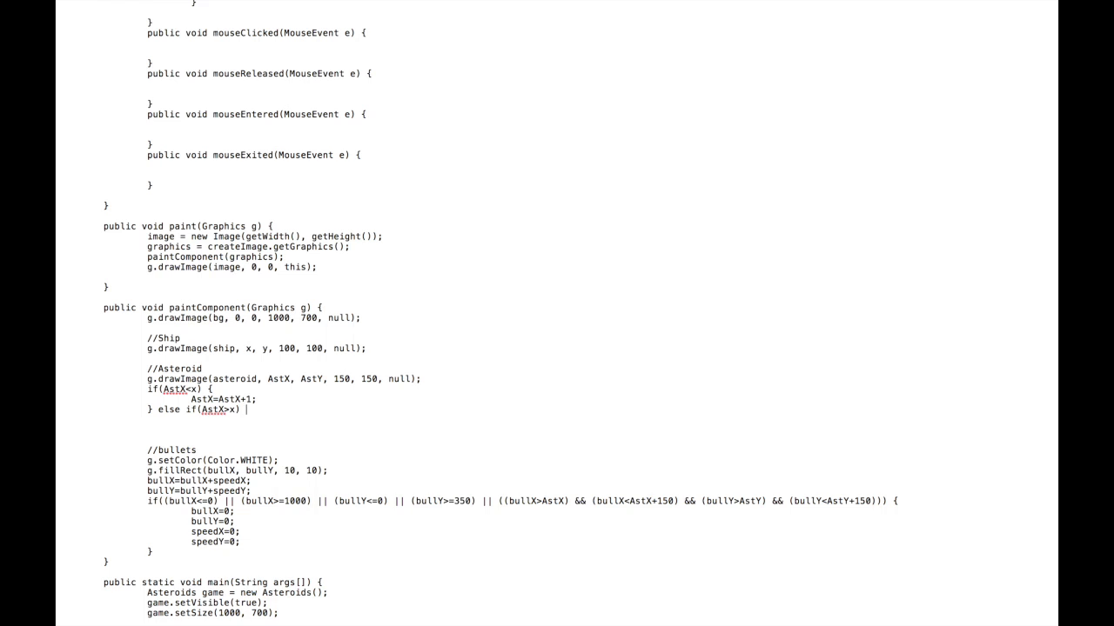
text({)
key(Return)
text(AstX=AstX-1;)
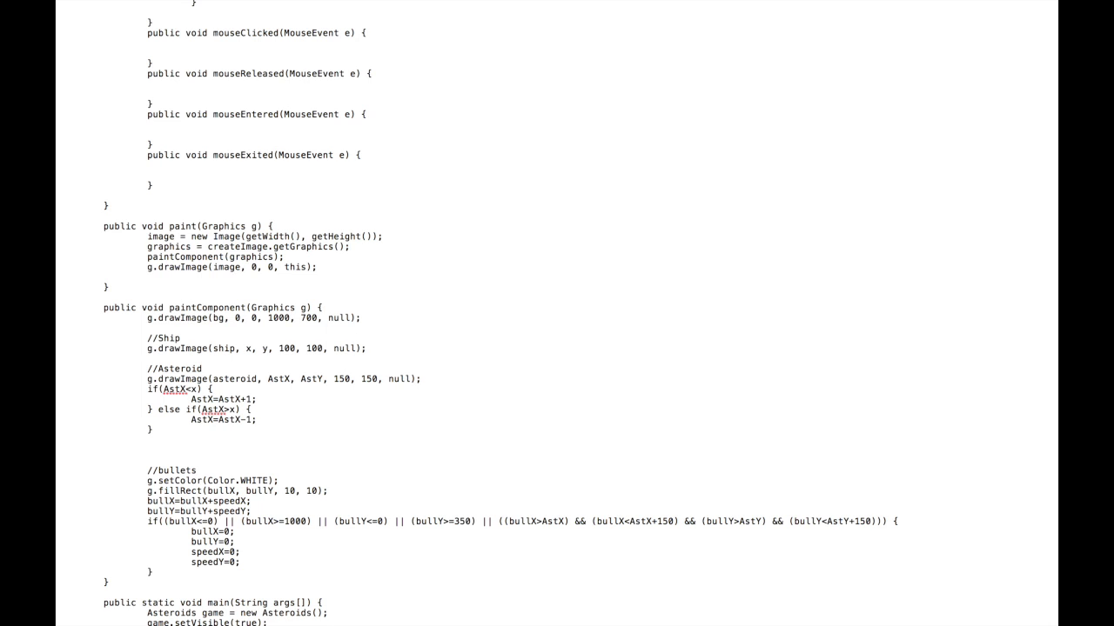
drag(148, 389, 153, 430)
key(ctrl+c)
key(Right)
key(Return)
key(ctrl+v)
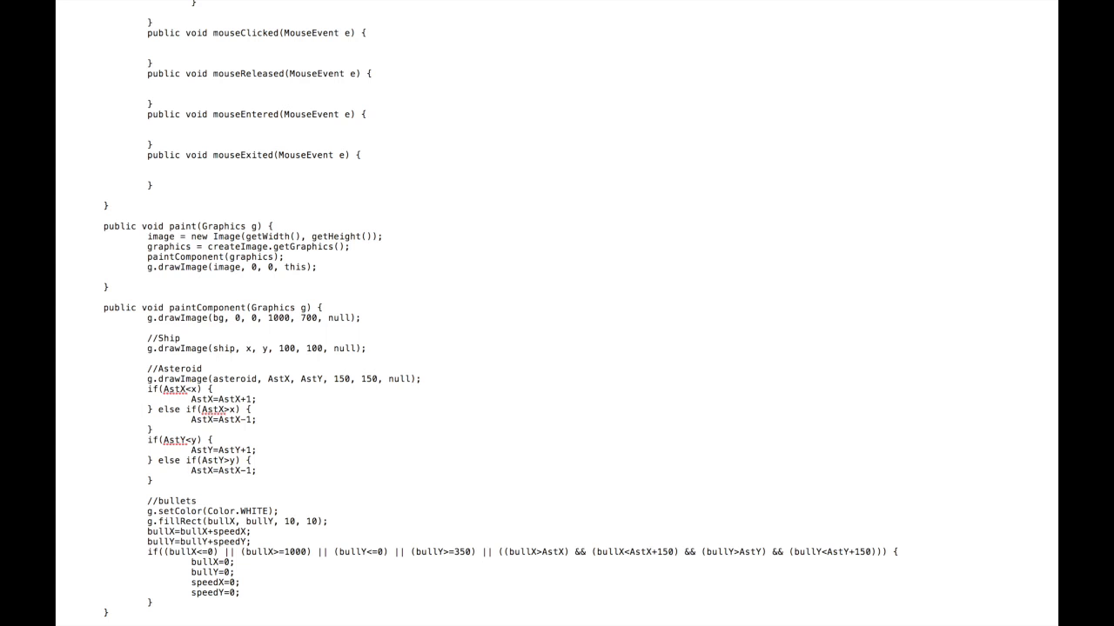
text(Y)
scroll(557, 348, down, 3)
text(repaint();)
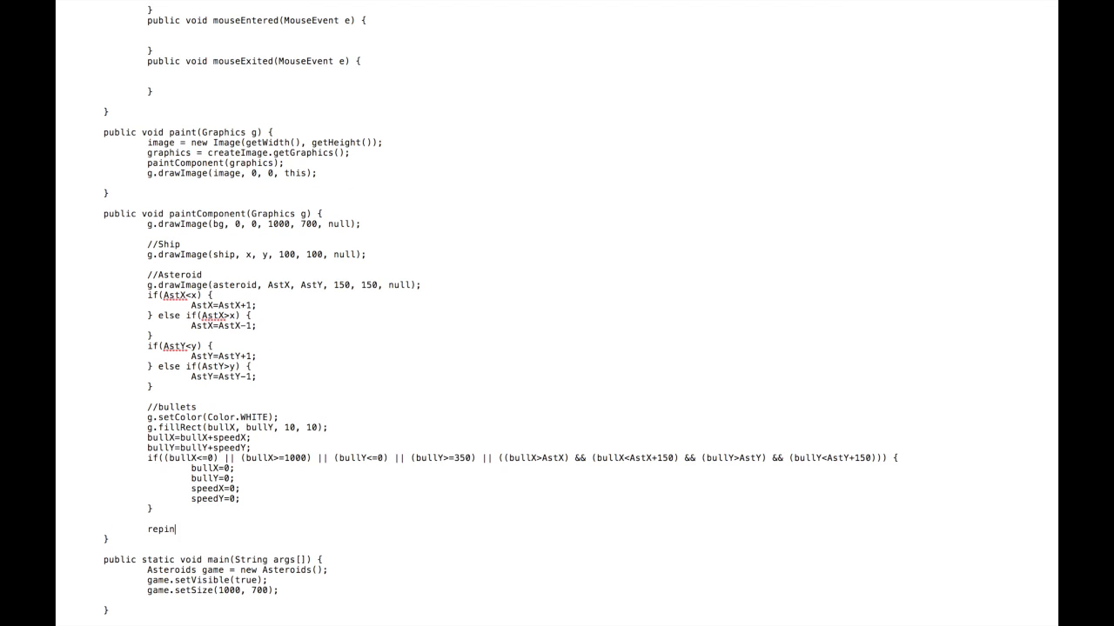
scroll(557, 313, up, 10)
text(addMouseL)
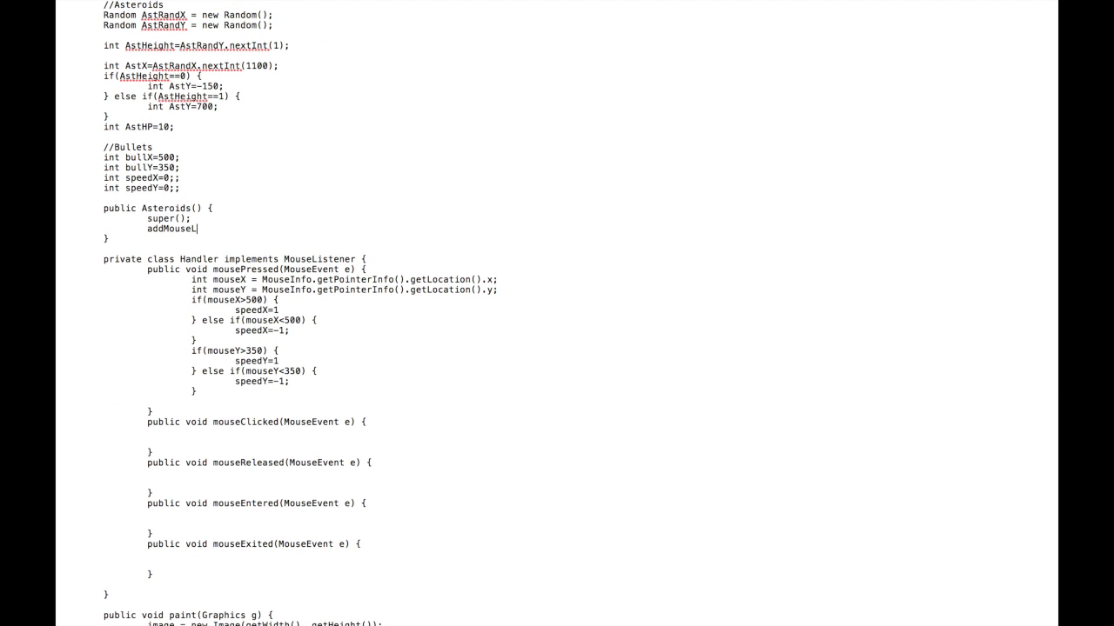
text();)
Register a Handler named mouses with addMouseListener in the constructor, then start saving to Desktop.
key(Up)
key(End)
key(Return)
text(H)
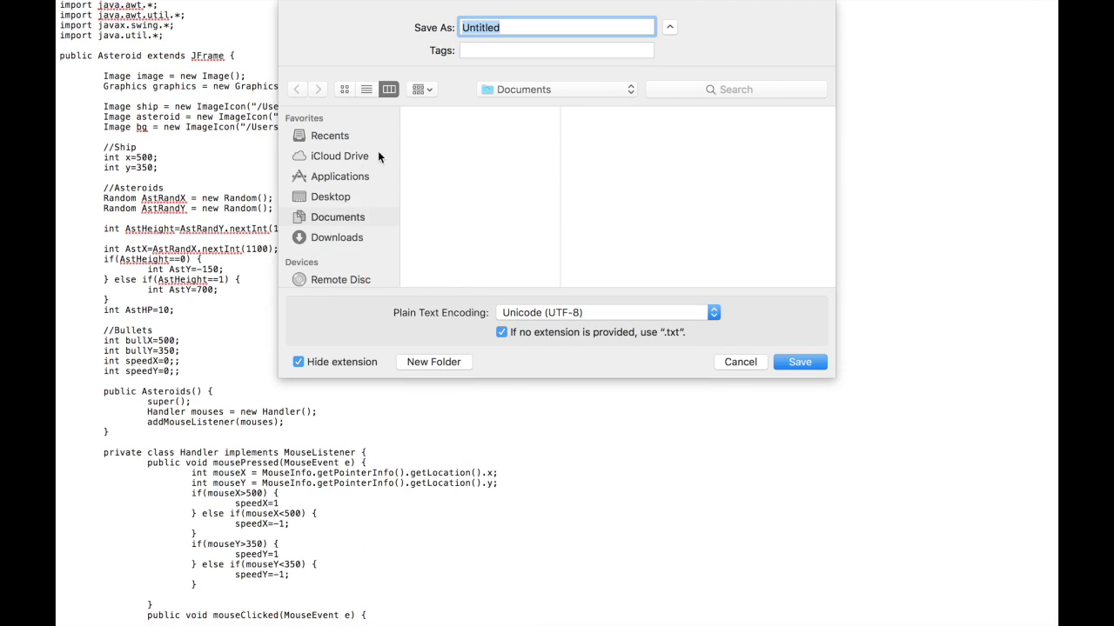
click(331, 197)
Save the file as Asteroid.java in Desktop/Asteroids with the extension visible.
click(442, 114)
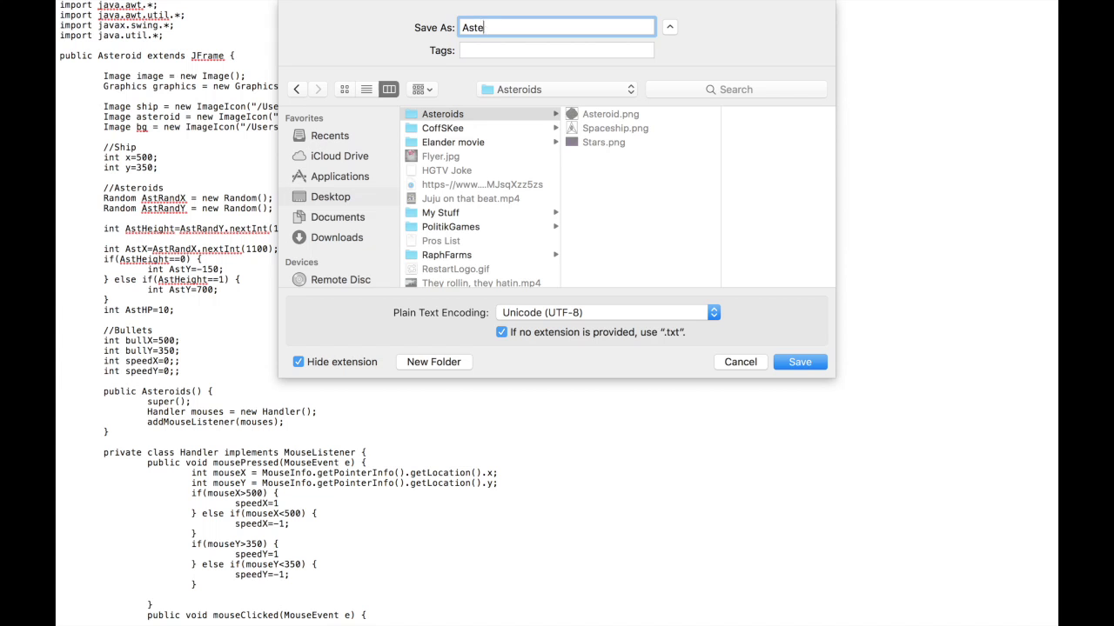
text(Asteroids.java)
click(299, 362)
key(BackSpace)
click(800, 362)
scroll(557, 348, down, 10)
scroll(557, 348, up, 5)
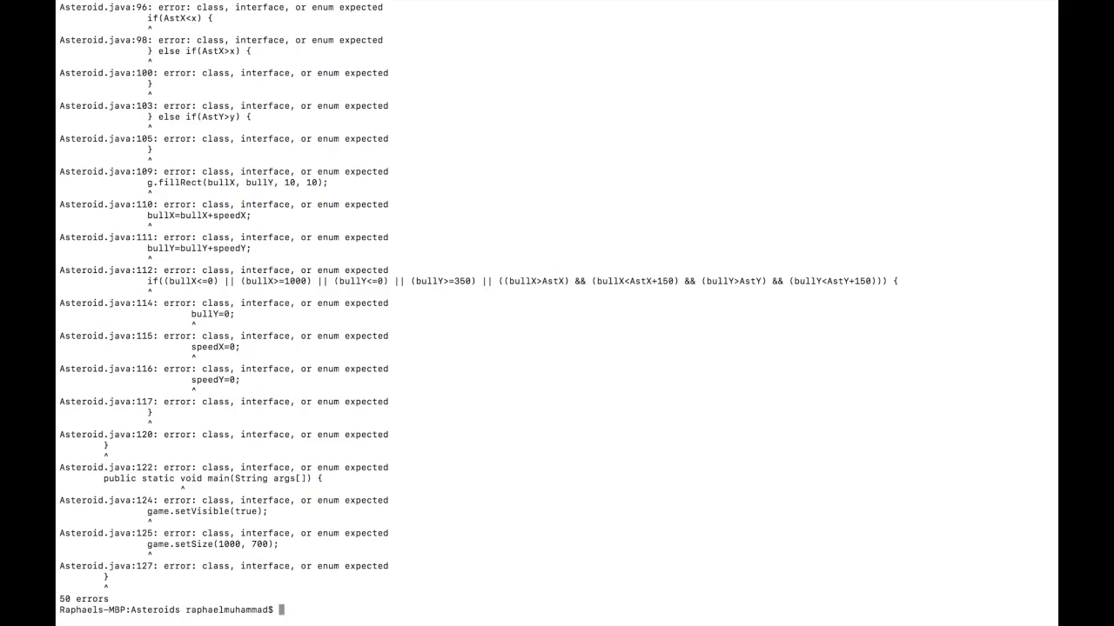
scroll(557, 314, up, 10)
scroll(557, 313, up, 5)
Fix the import to java.awt.event.*, save, and recompile Asteroid.java.
key(super+Tab)
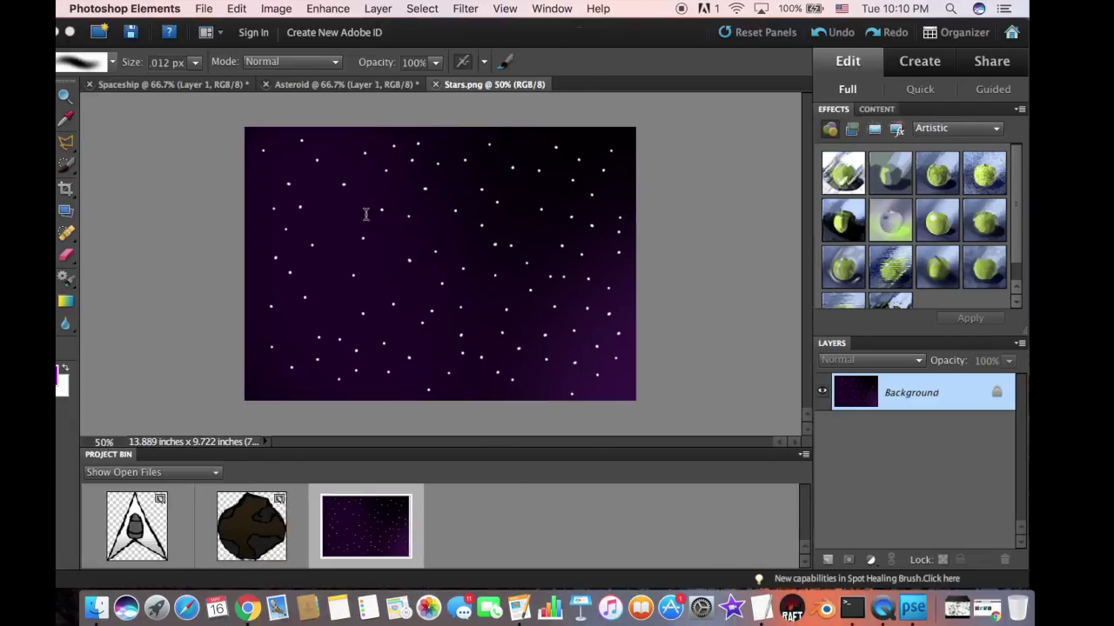
key(super+Tab)
double_click(158, 15)
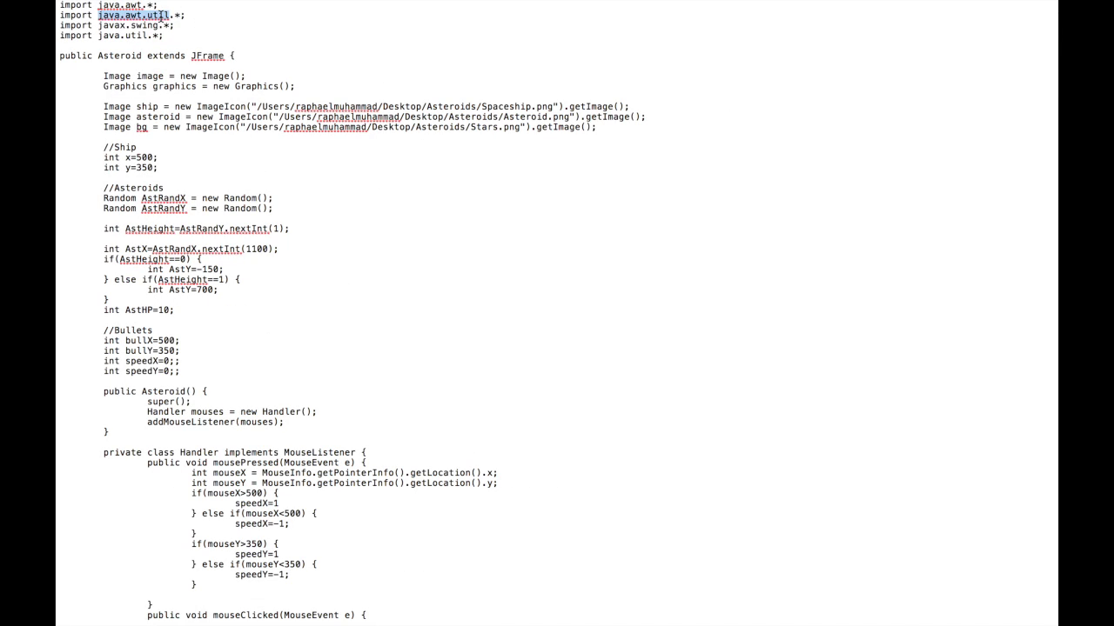
text(event)
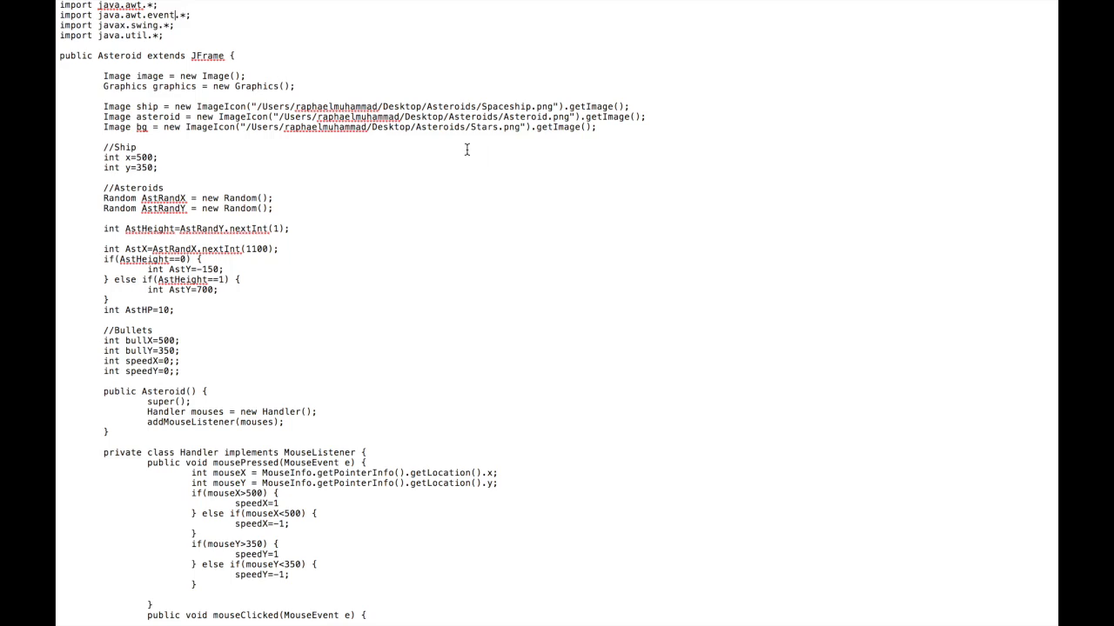
key(super+s)
key(super+Tab)
key(Up)
key(Return)
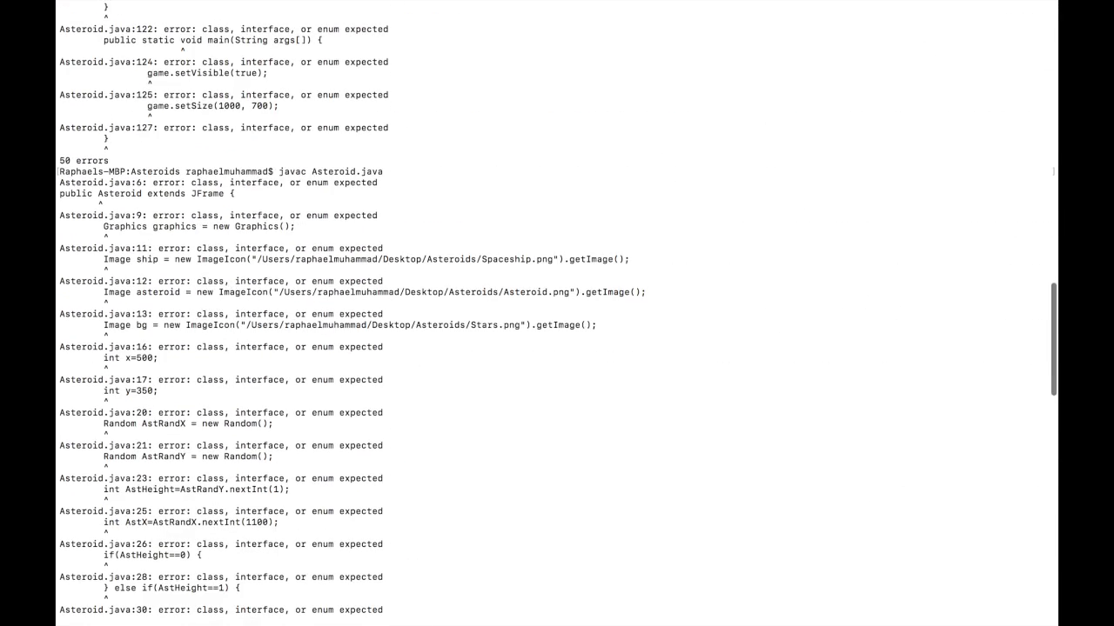
In a new Terminal window, cd into Asteroids and run javac Asteroid.java.
key(super+n)
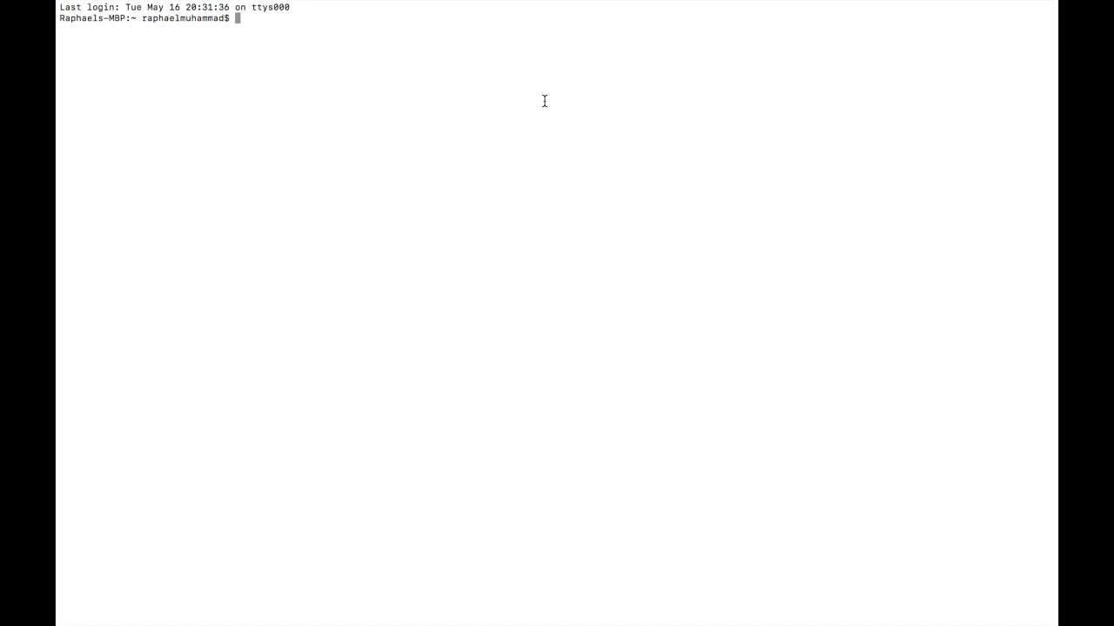
key(Up)
key(Up)
key(Up)
key(ctrl+u)
text(cd */A)
key(Tab)
key(Return)
text(javac Asteroids)
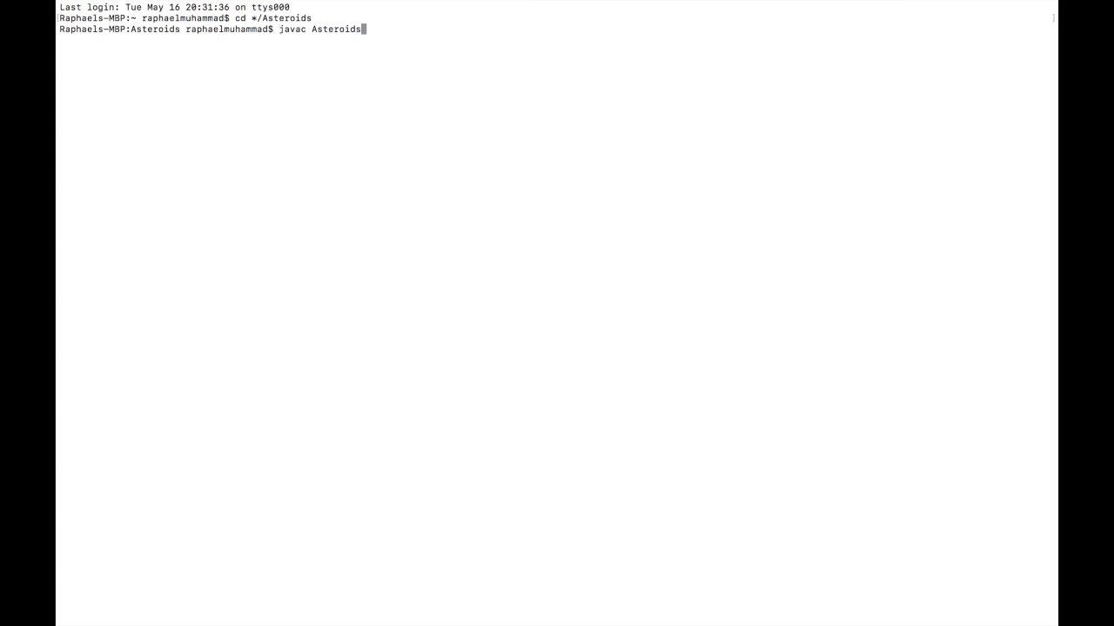
key(Tab)
key(Return)
scroll(445, 96, up, 10)
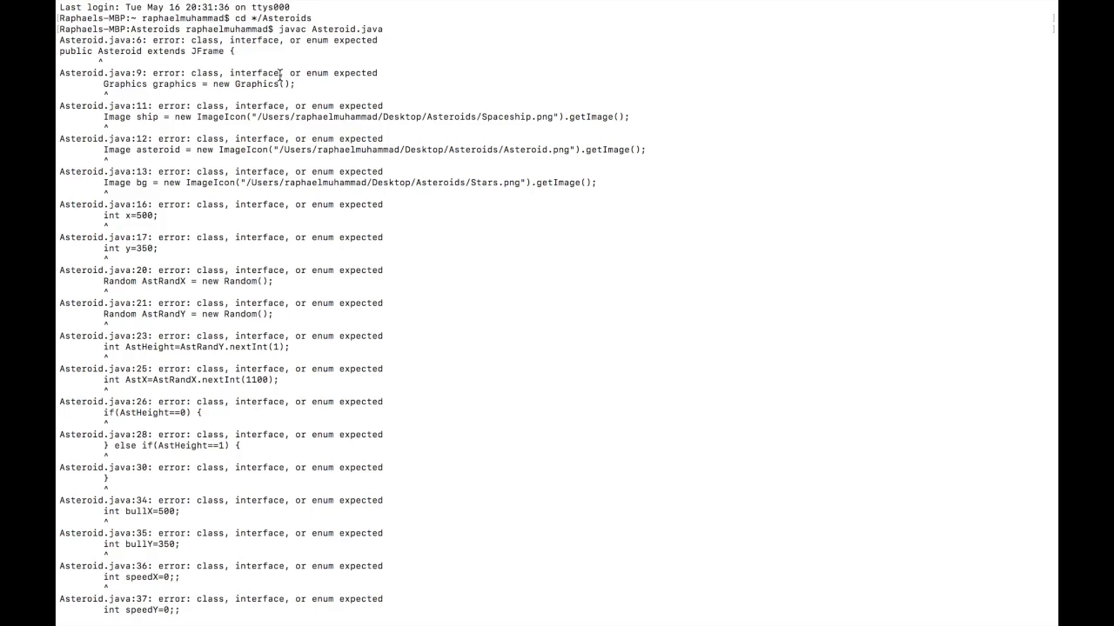
Edit the source and recompile, hitting 'illegal start of type' at line 26.
key(super+Tab)
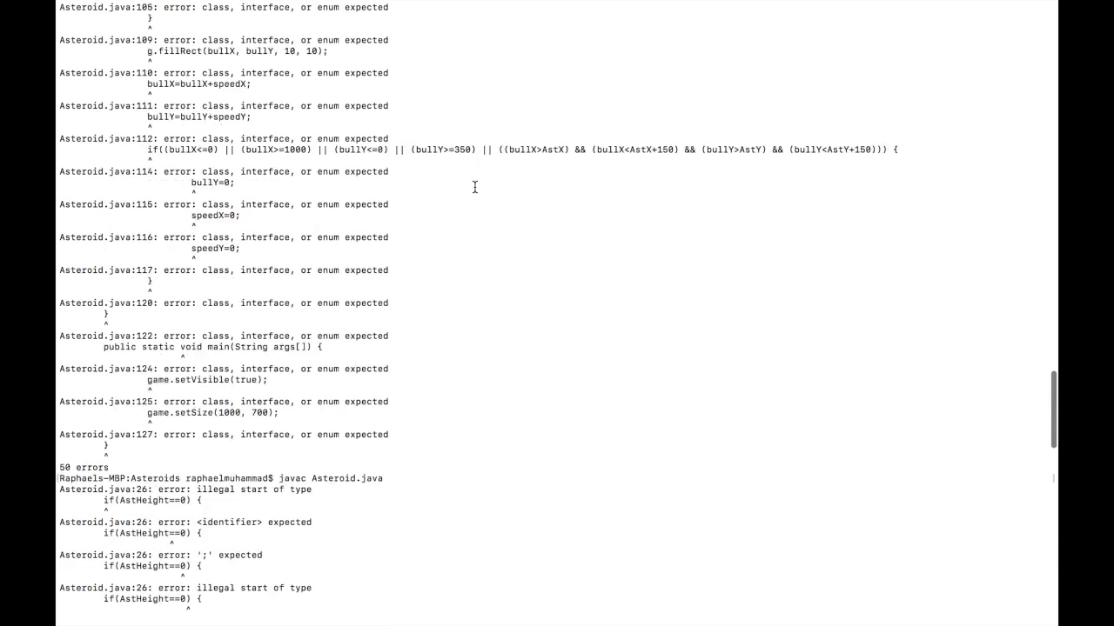
scroll(452, 201, up, 10)
scroll(452, 202, up, 10)
text(cd Asteroids)
key(Return)
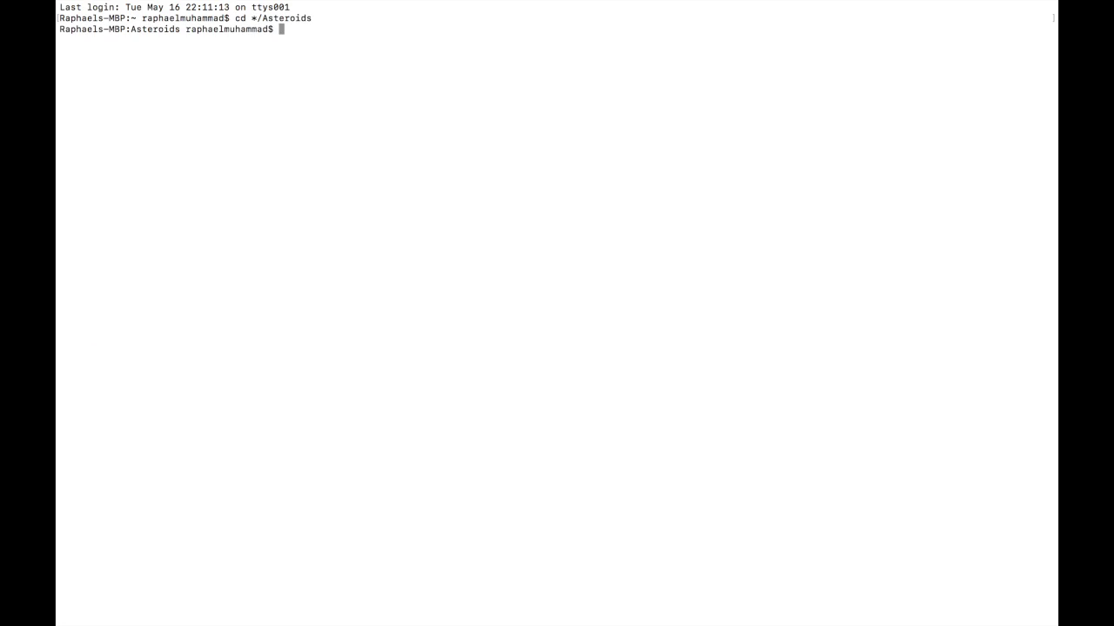
text(javac Asteroid.java)
key(Return)
scroll(452, 201, up, 10)
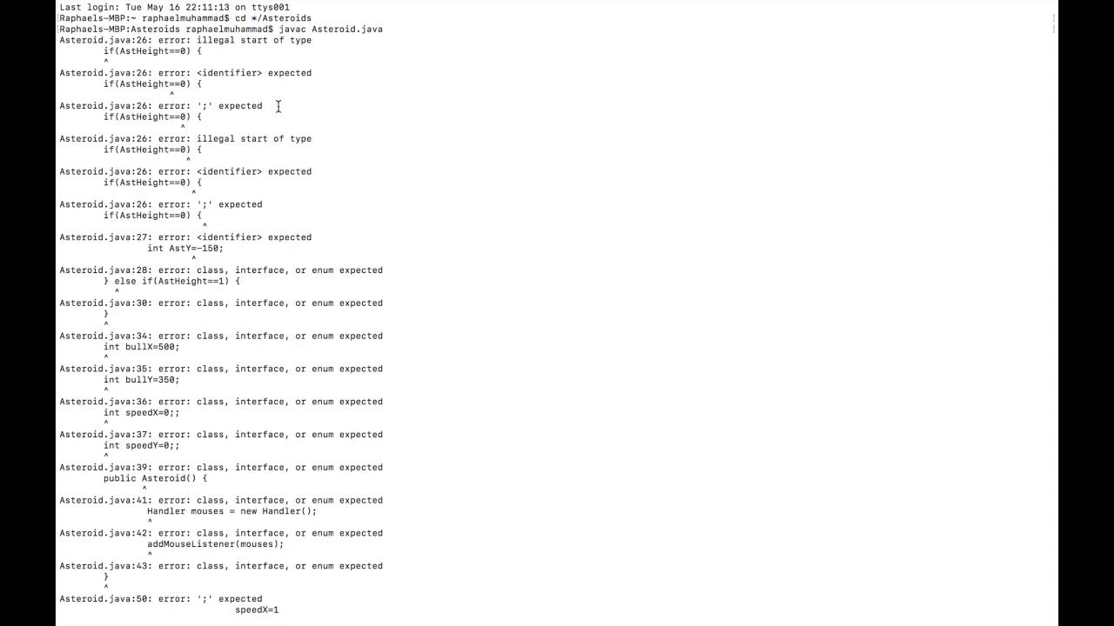
key(super+Tab)
key(super+Tab)
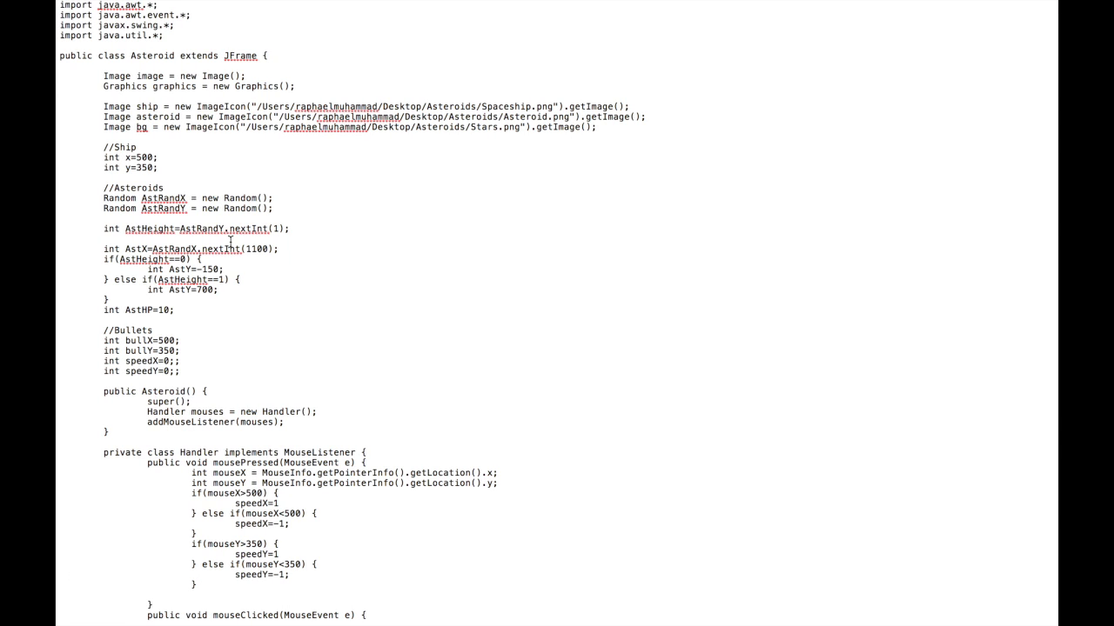
Move the AstHeight if/else block into paintComponent, dropping 'int' from the AstY assignments.
drag(139, 299, 171, 261)
key(super+c)
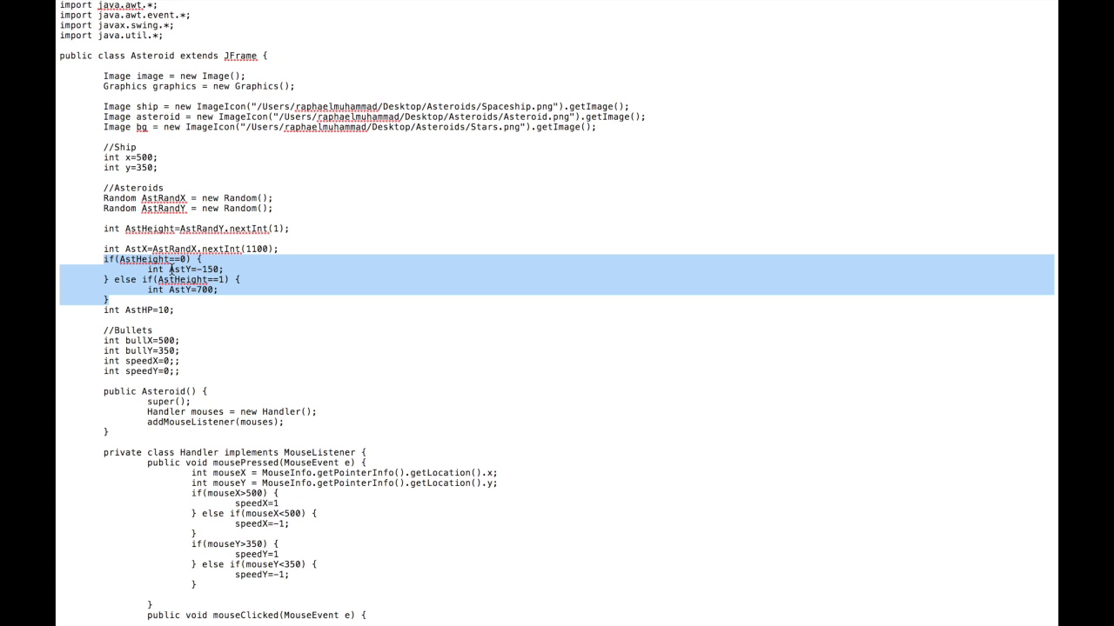
text(nt AstY;)
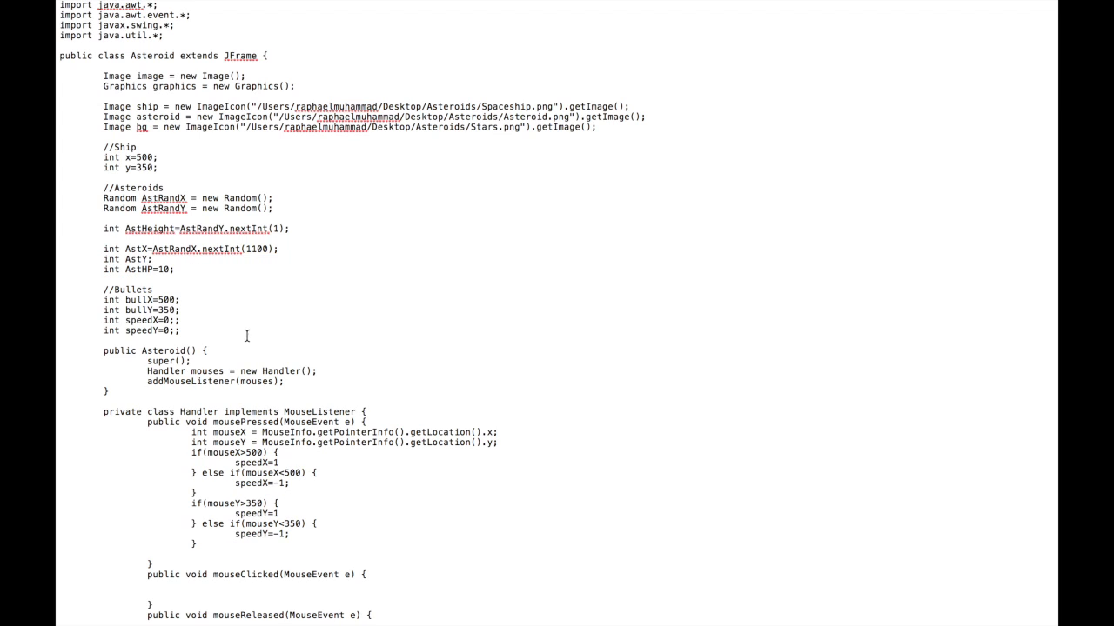
key(super+z)
text(A)
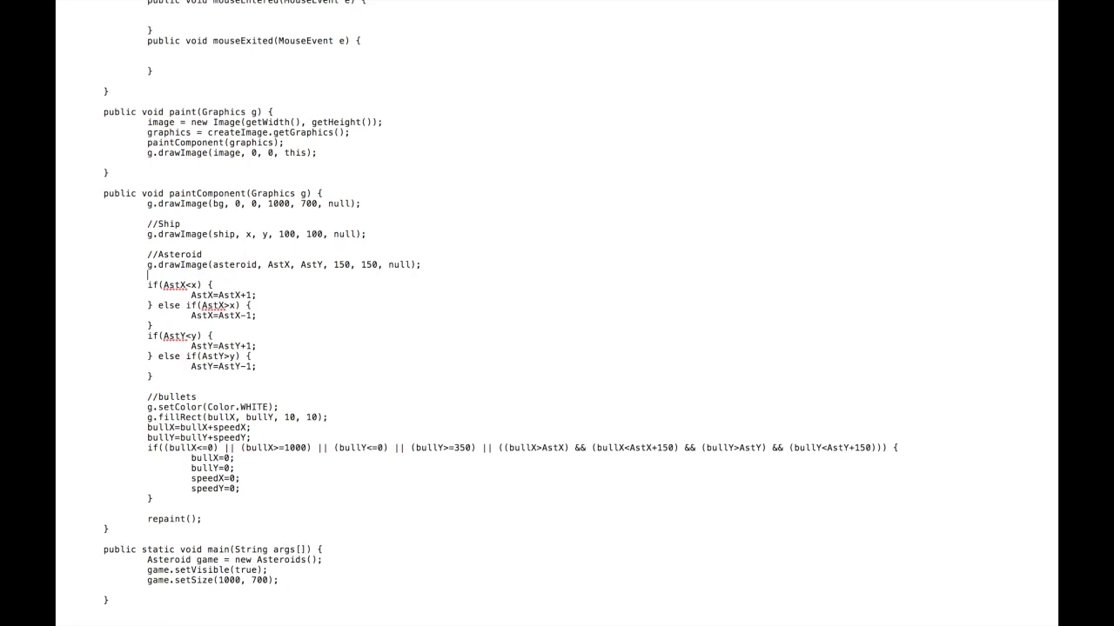
key(super+v)
key(BackSpace)
key(BackSpace)
key(BackSpace)
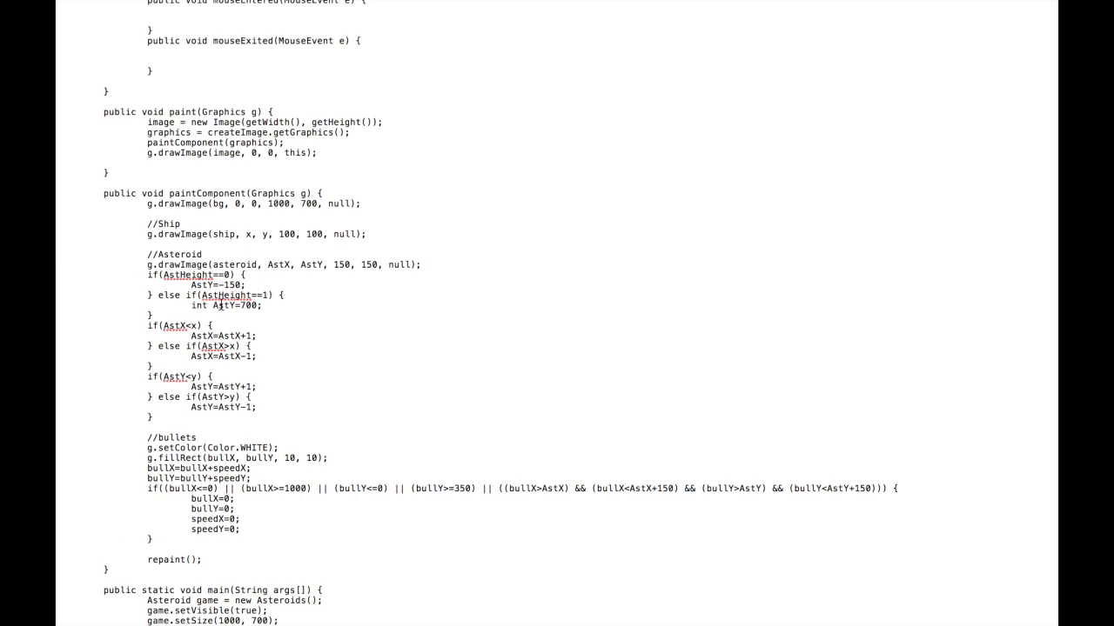
key(BackSpace)
key(BackSpace)
key(BackSpace)
key(Return)
text(AstHeight=2)
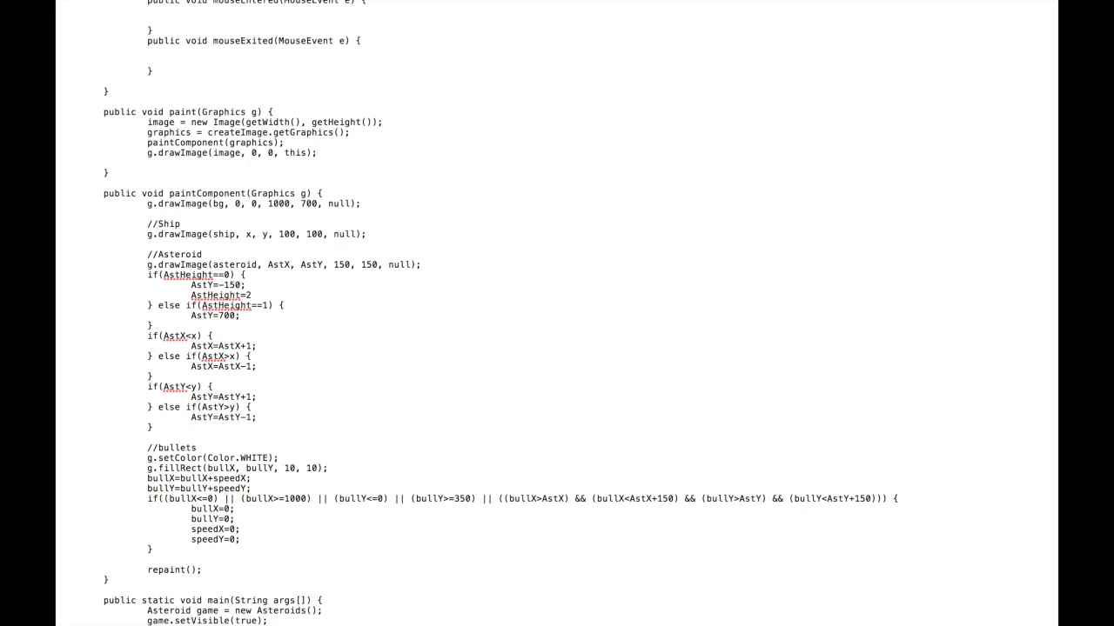
text(;)
key(Return)
text(Ast)
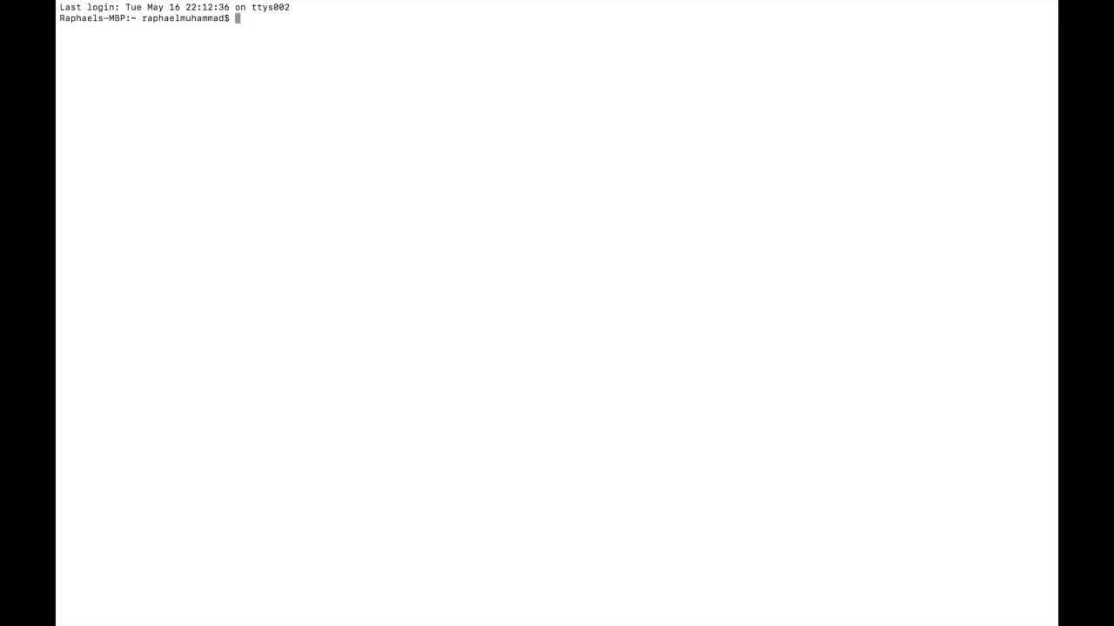
Recompile Asteroid.java from the Asteroids folder in Terminal.
key(Tab)
key(Return)
text(javac Asteroid.java)
key(Return)
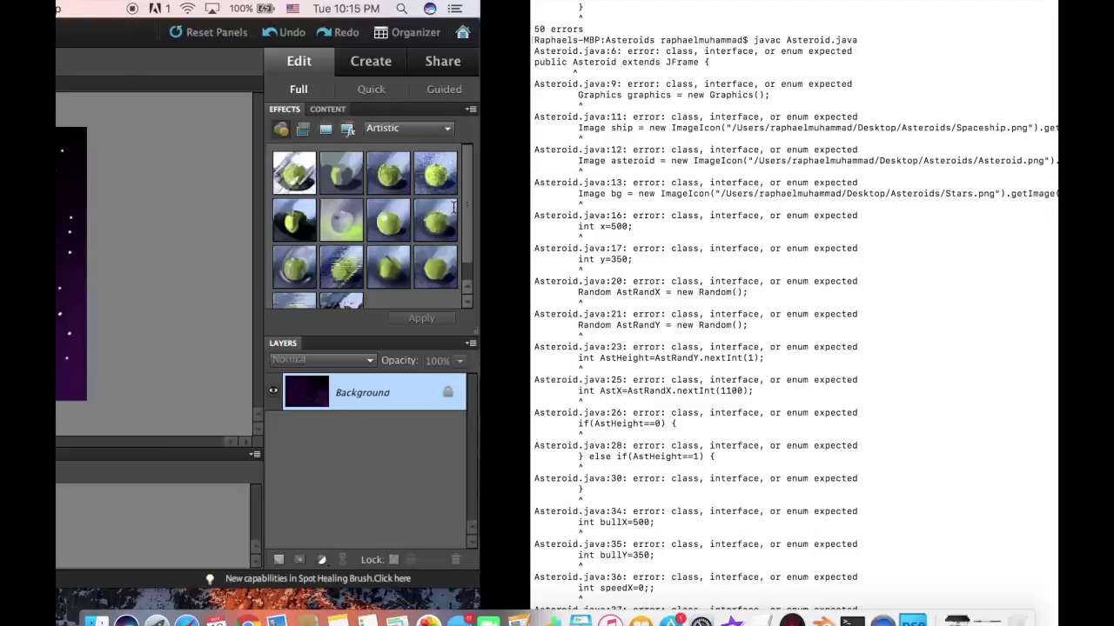
text(X=)
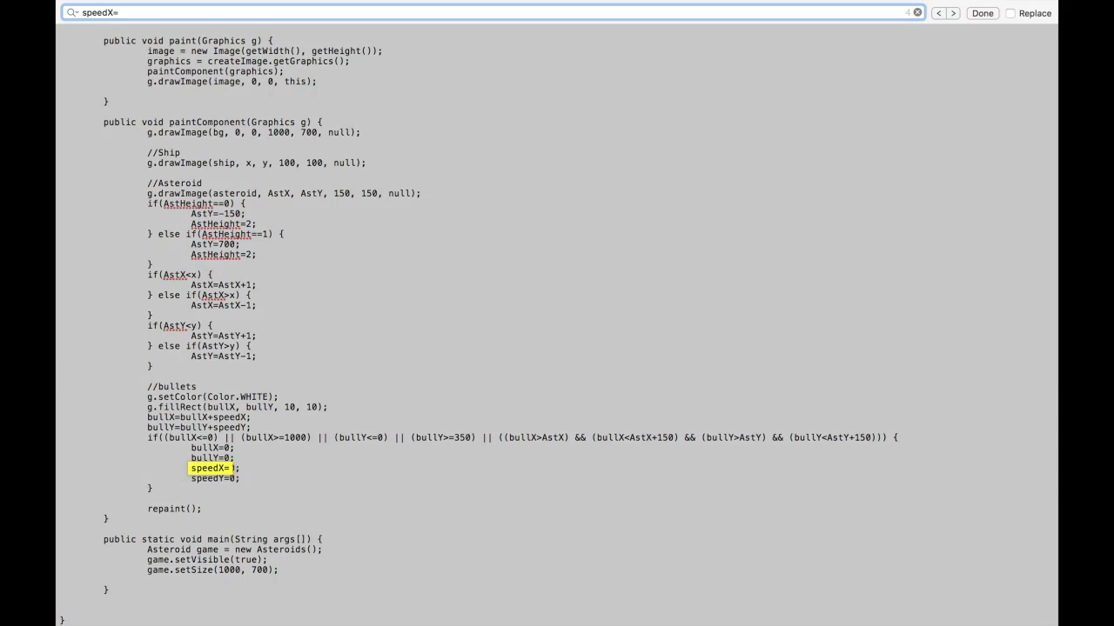
Find the next speedX= assignment, then recompile Asteroid.java in Terminal.
click(952, 13)
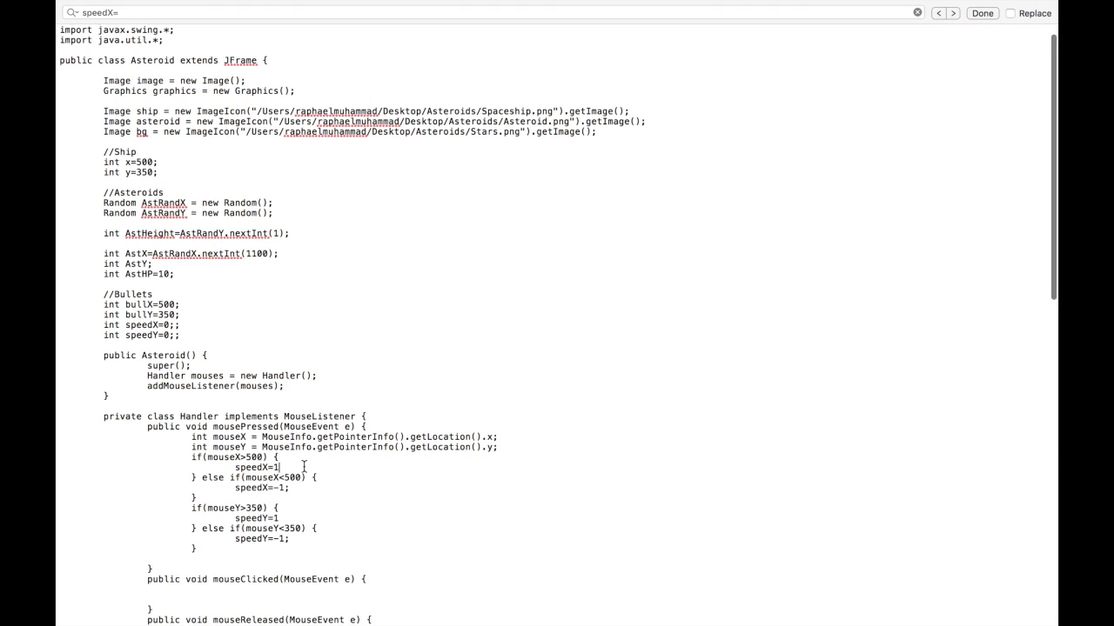
key(super+Tab)
key(Up)
key(Return)
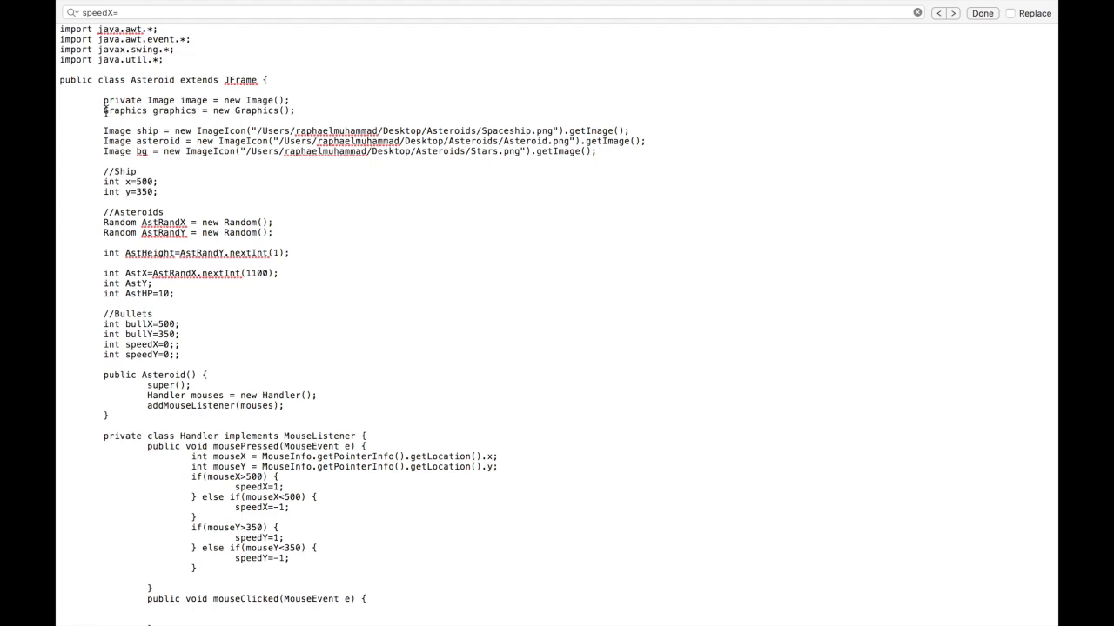
text(private)
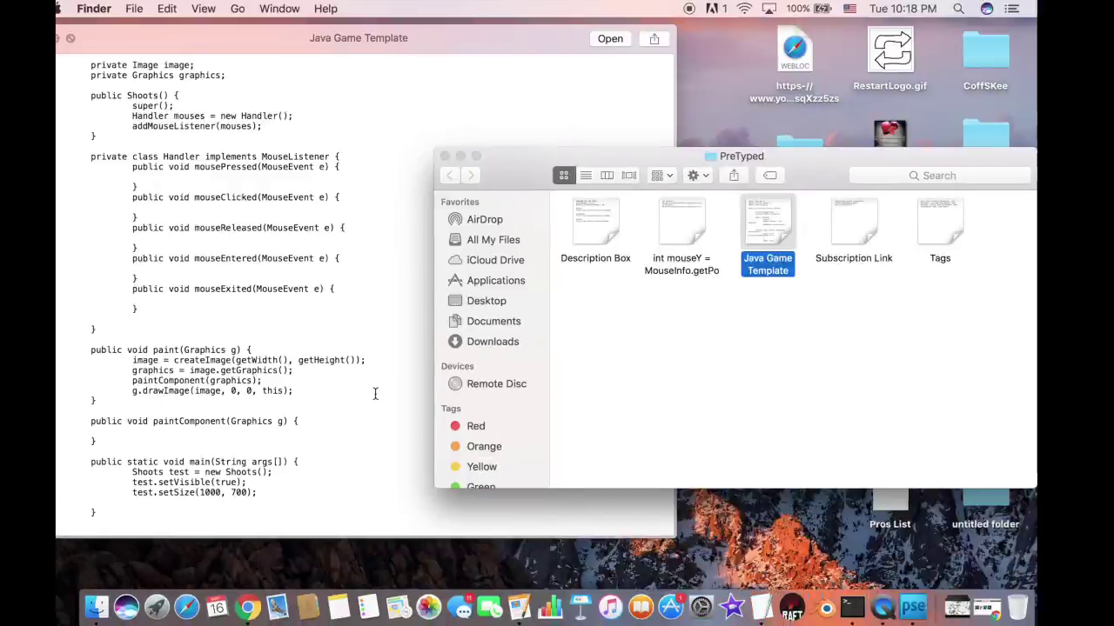
Preview the Java Game Template, recompile Asteroid.java, and bring the running game forward.
click(375, 395)
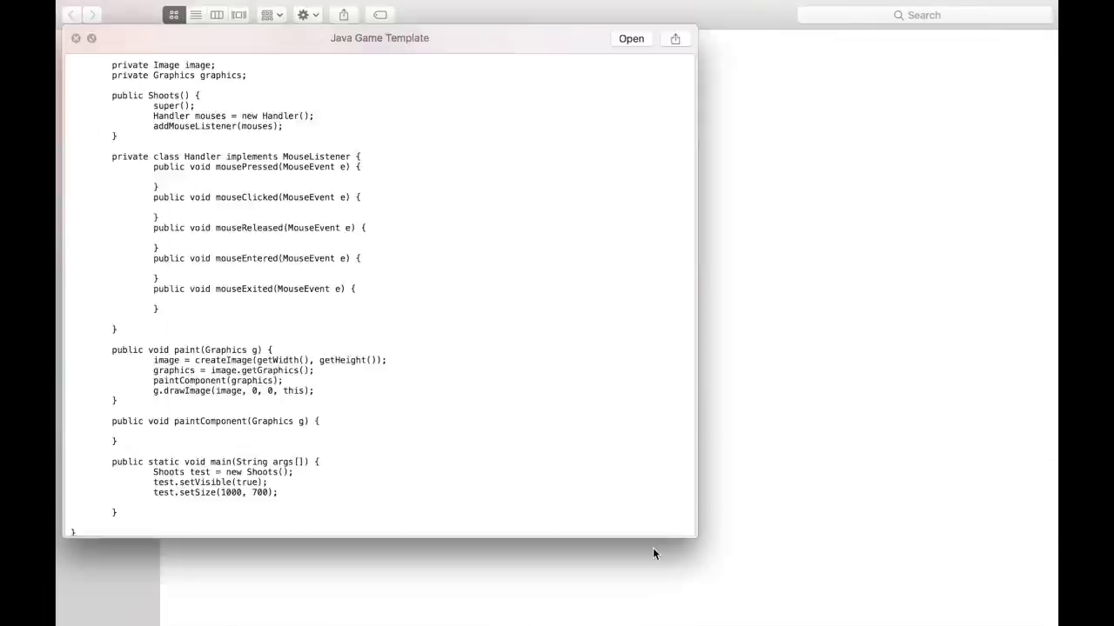
key(Up)
key(Return)
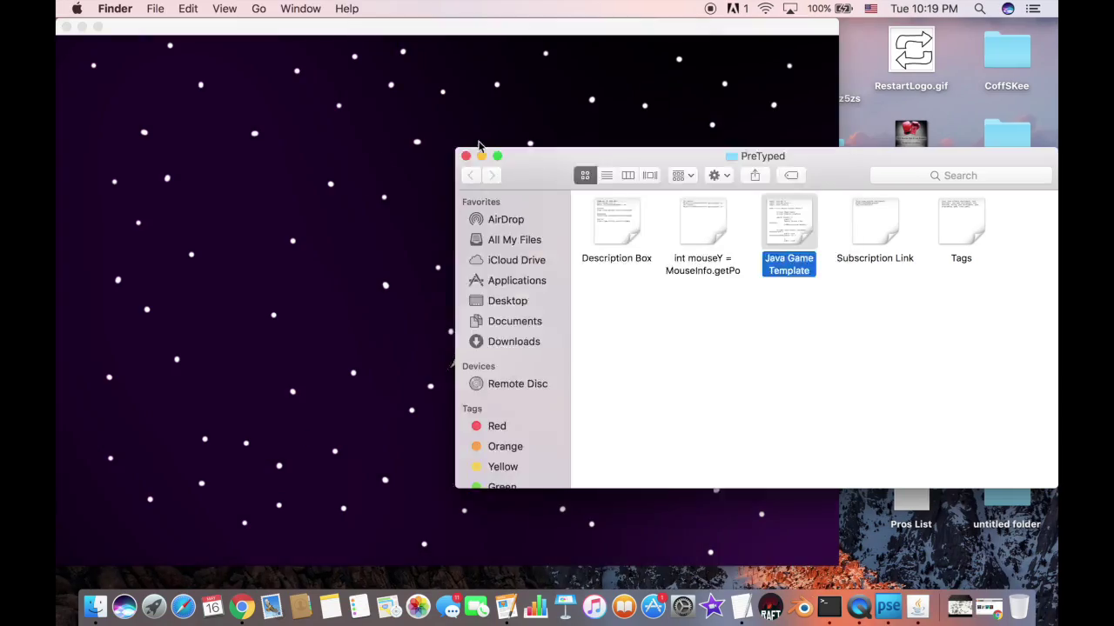
click(479, 144)
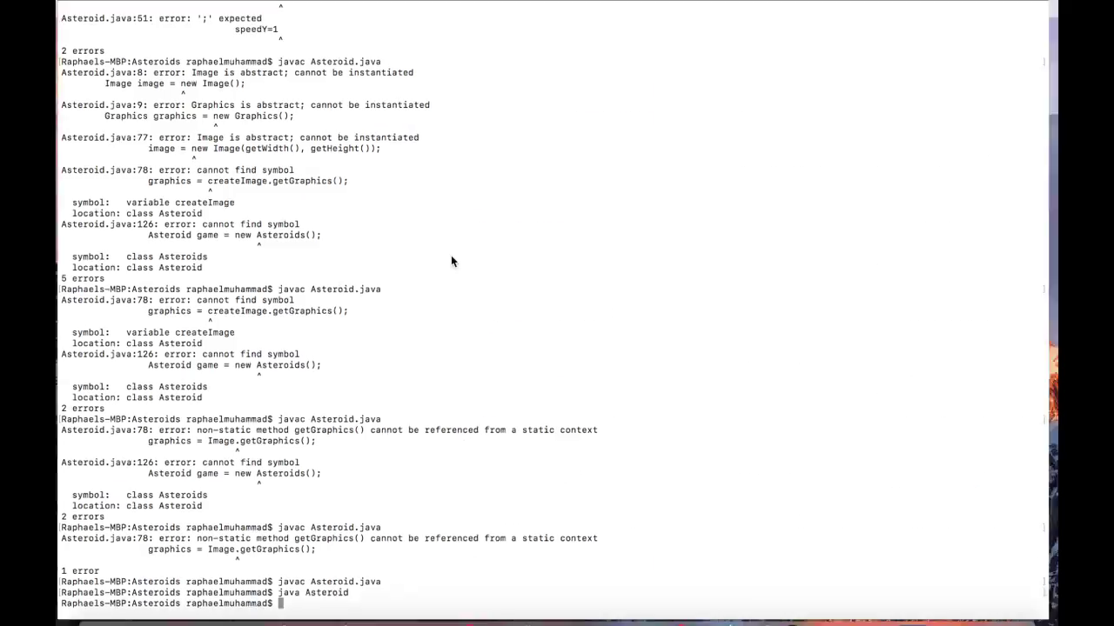
key(ctrl+Up)
Gather the full-screen Terminal windows onto the desktop and close the extras.
click(173, 26)
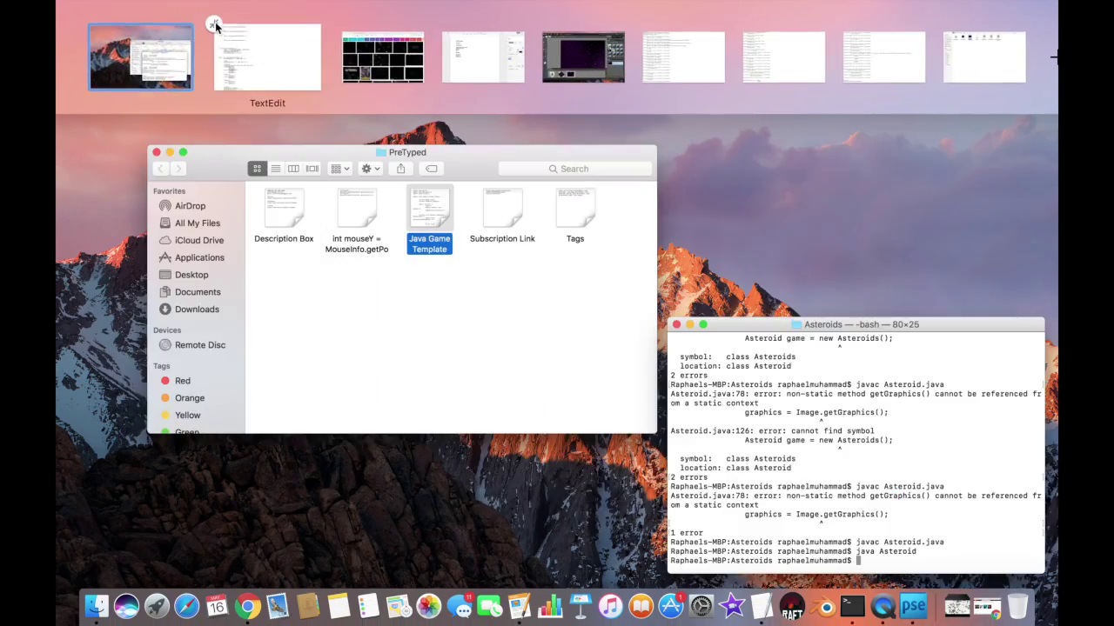
click(600, 26)
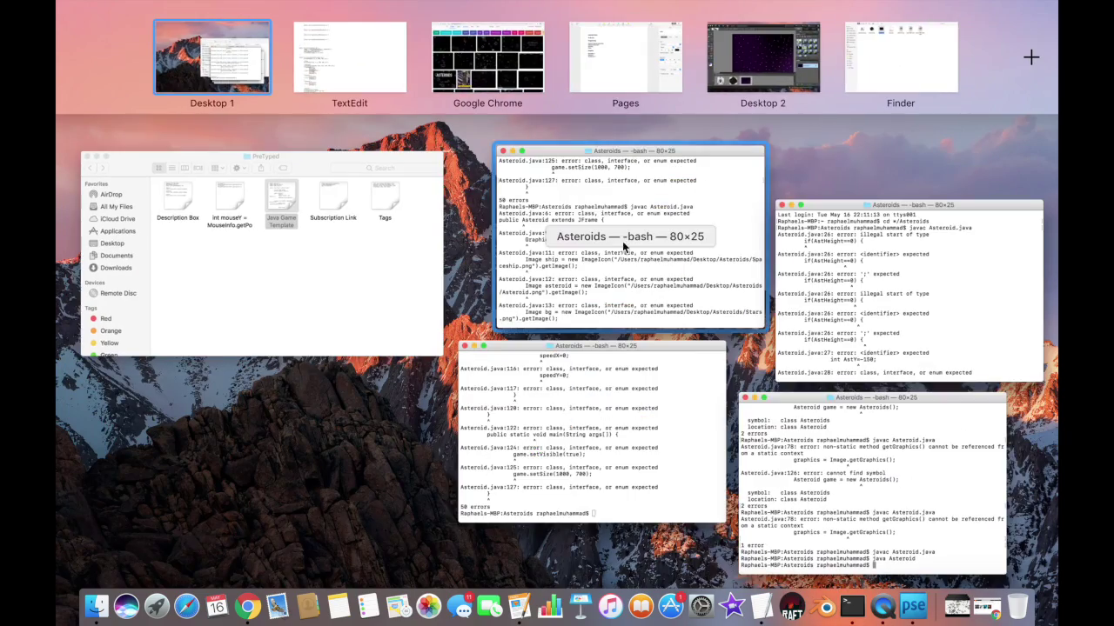
key(super+w)
key(super+w)
key(super+w)
Launch a fresh Terminal, change into Asteroids, then compile and run Asteroid.
key(super+space)
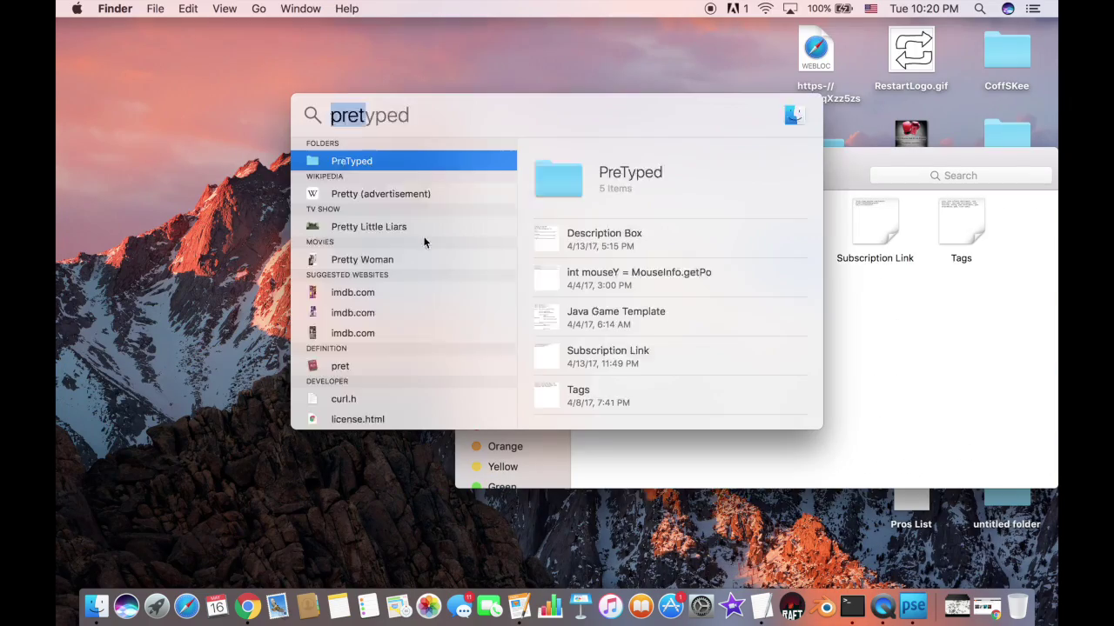
text(terminal)
key(Return)
text(cd */Appl)
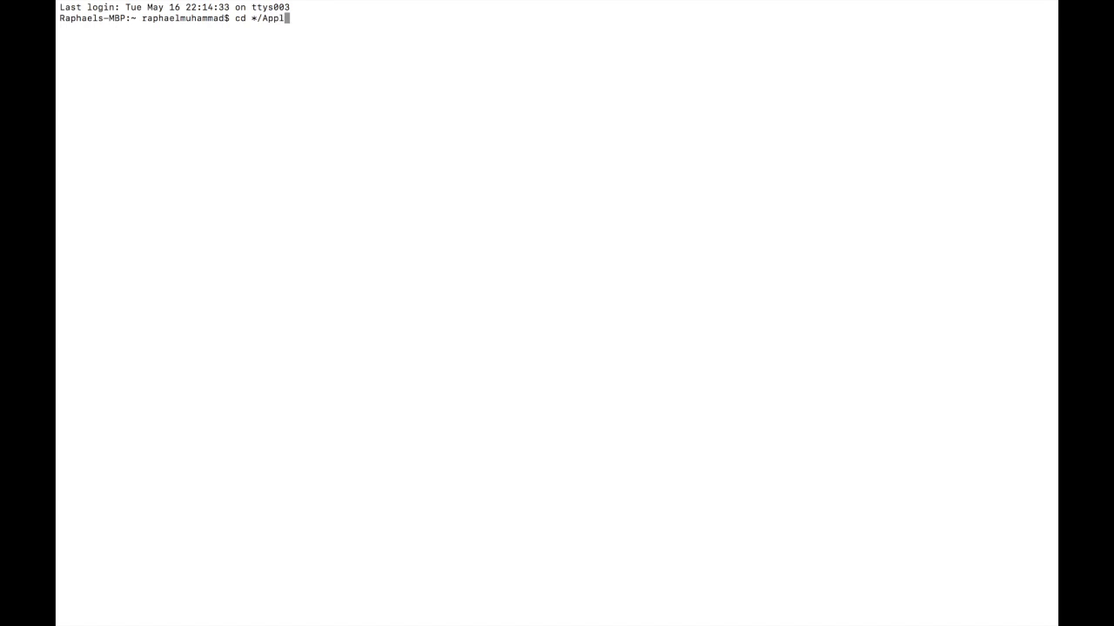
text(eroids)
key(Return)
text(javac Asteroid.java)
key(Return)
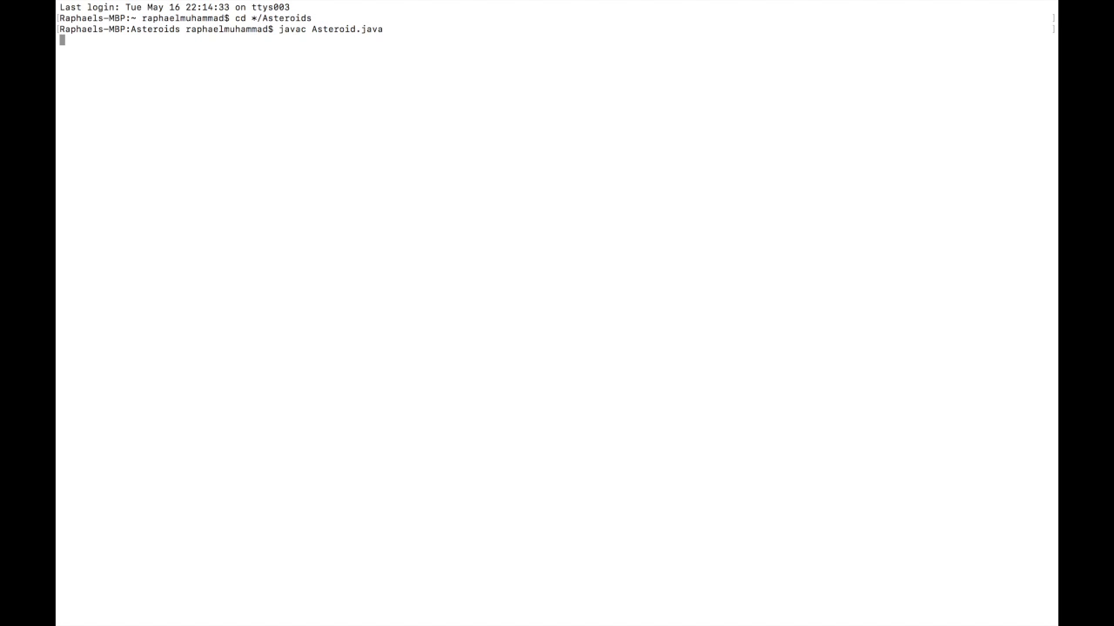
text(java Asteroid)
key(Return)
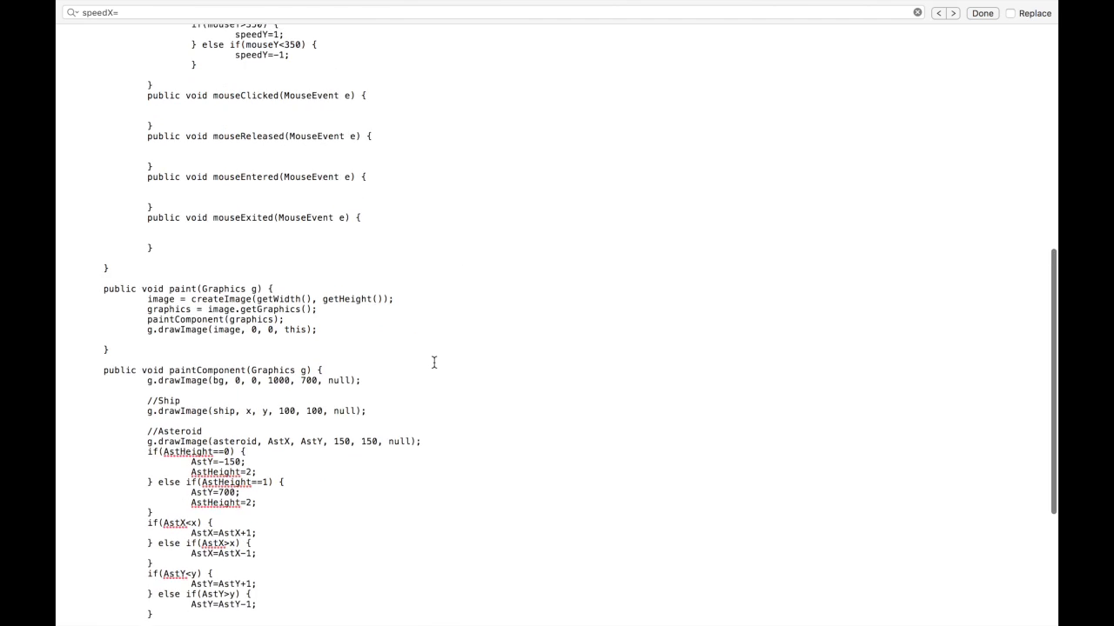
scroll(433, 363, up, 3)
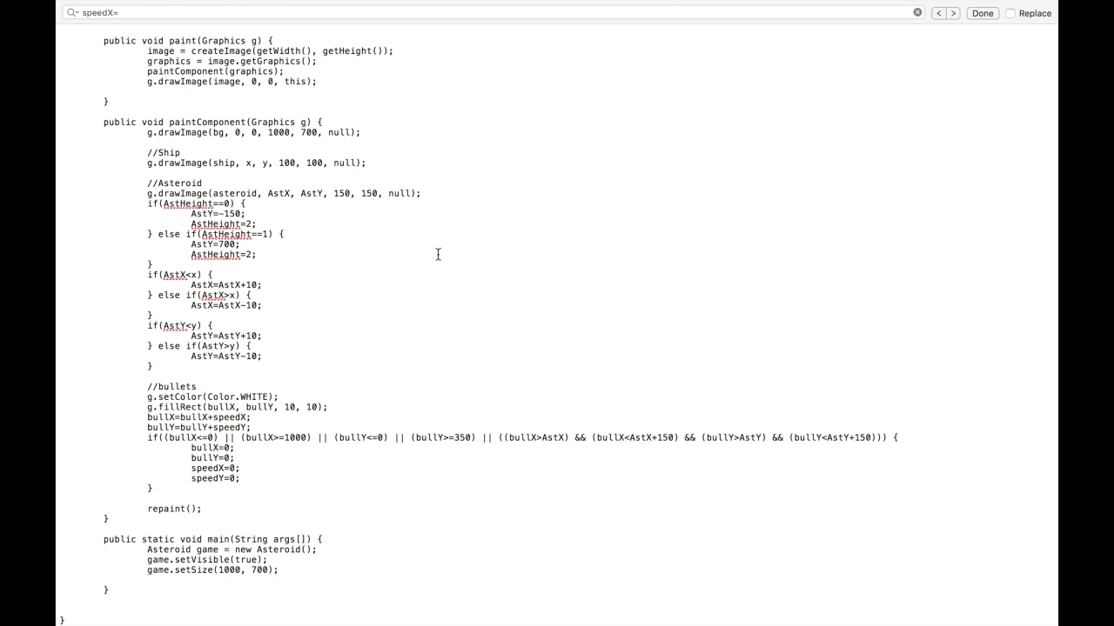
scroll(437, 254, up, 8)
scroll(348, 261, up, 6)
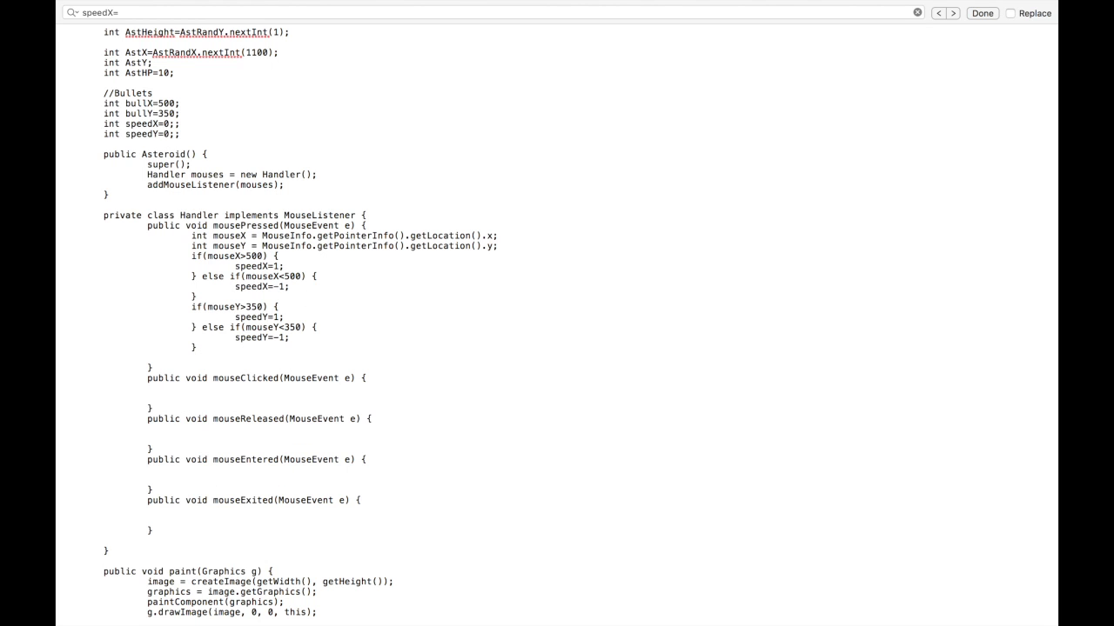
scroll(348, 348, down, 10)
drag(161, 437, 522, 436)
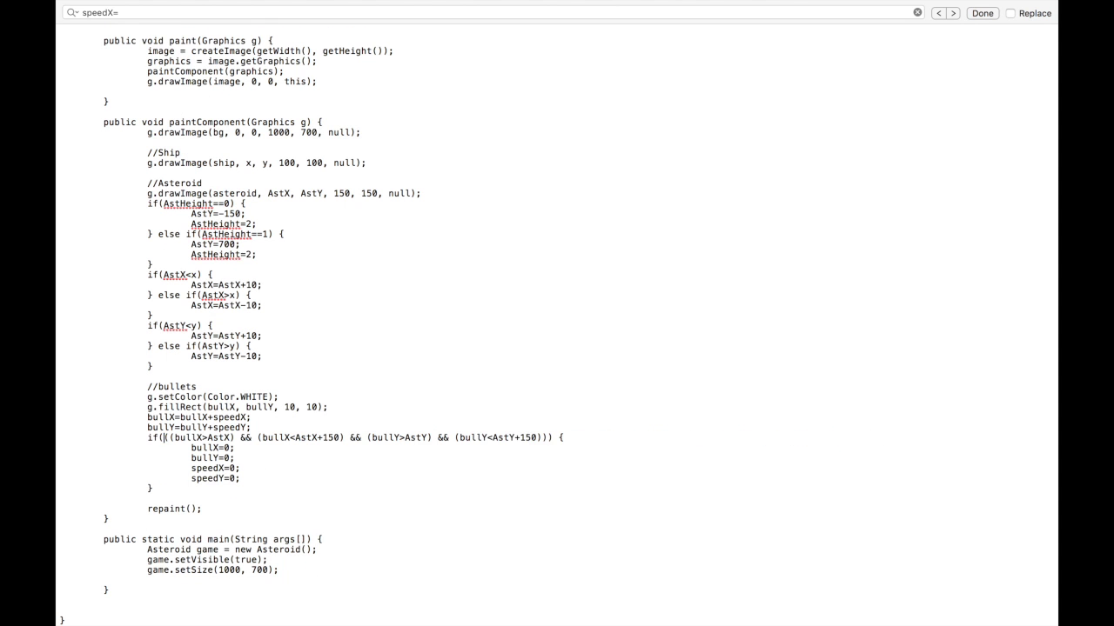
Edit the bullet collision condition and clear the digits of the speedX value.
click(540, 437)
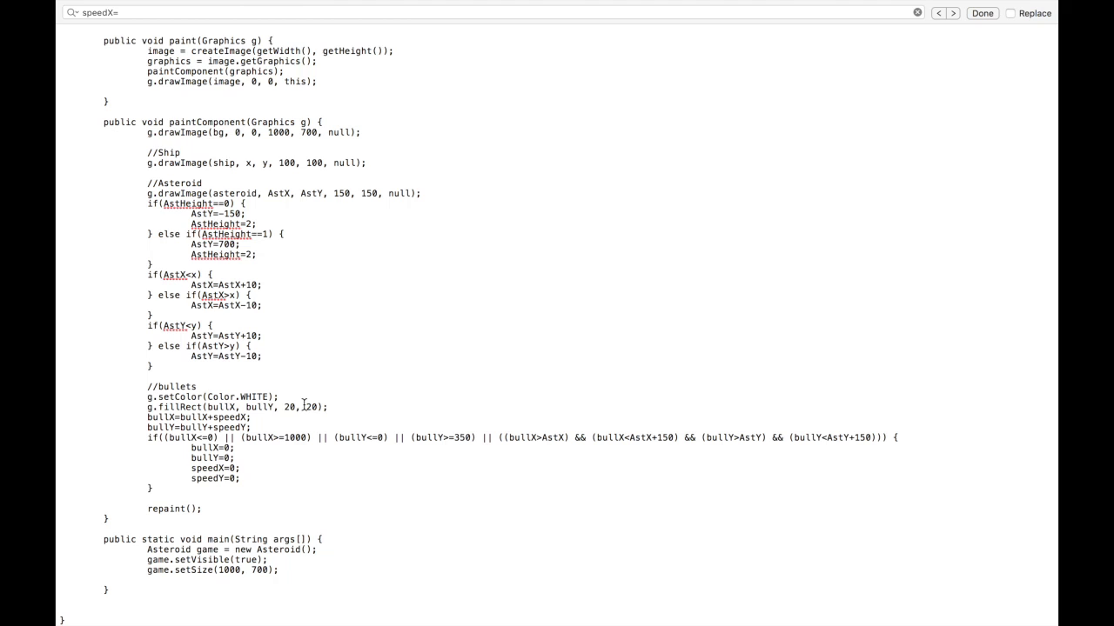
scroll(303, 401, up, 10)
scroll(304, 404, down, 2)
text(-50)
key(Right)
key(Right)
key(Right)
text(-50)
scroll(296, 332, up, 10)
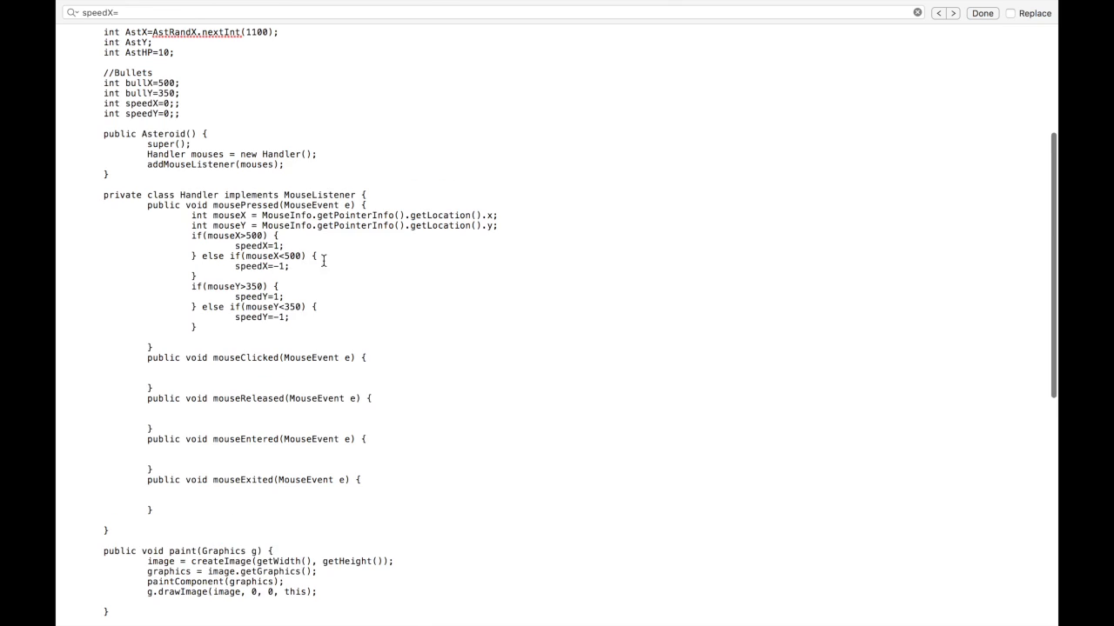
click(287, 266)
key(BackSpace)
key(BackSpace)
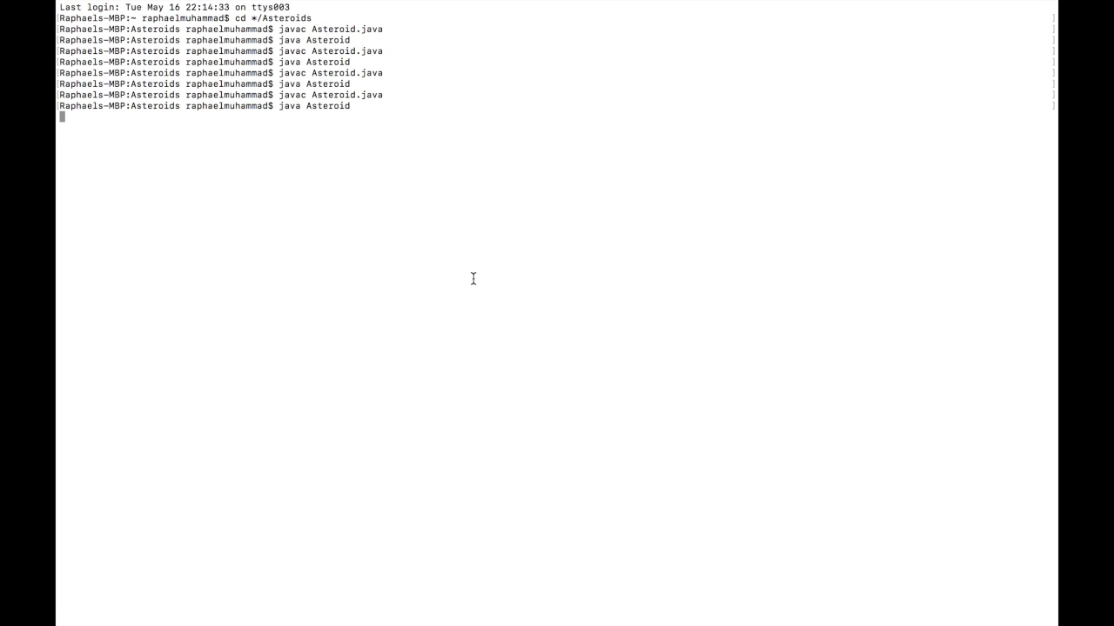
Switch from the running game back to the Asteroid.java code.
key(super+Tab)
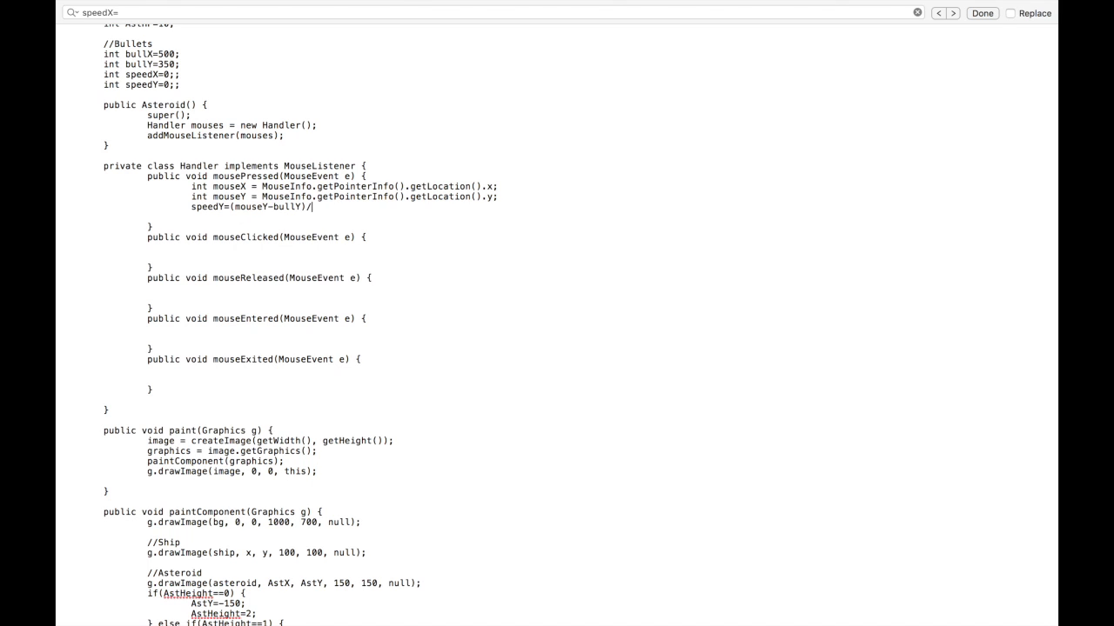
text(10;)
Finish the speedY formula and delete both AstHeight spawn branches.
key(Return)
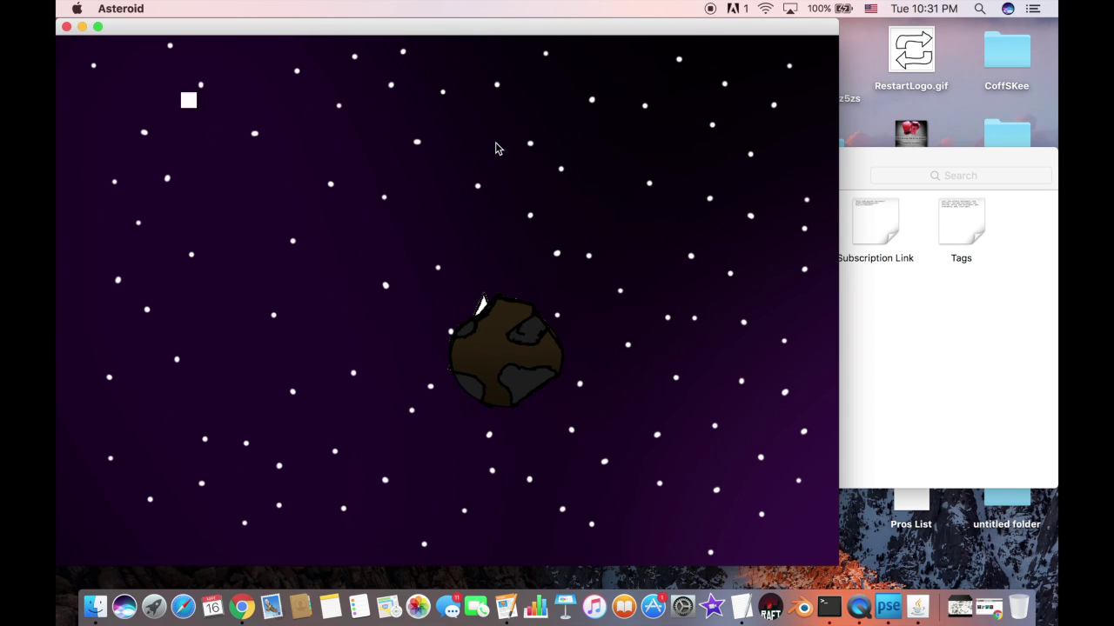
key(super+Tab)
scroll(317, 298, up, 1)
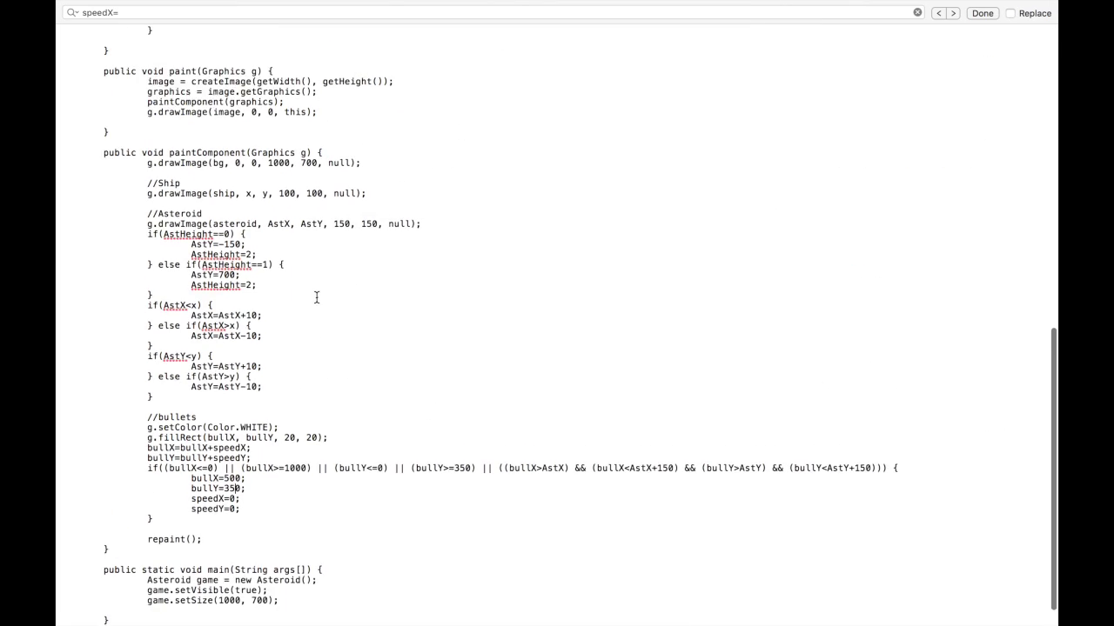
drag(257, 285, 150, 265)
key(BackSpace)
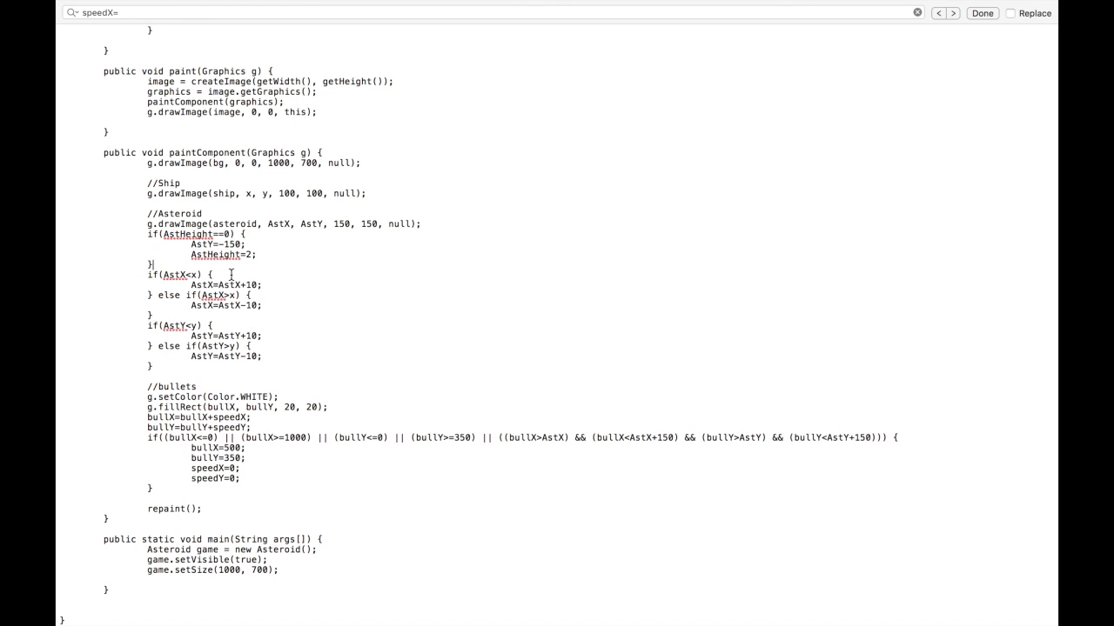
drag(276, 263, 435, 228)
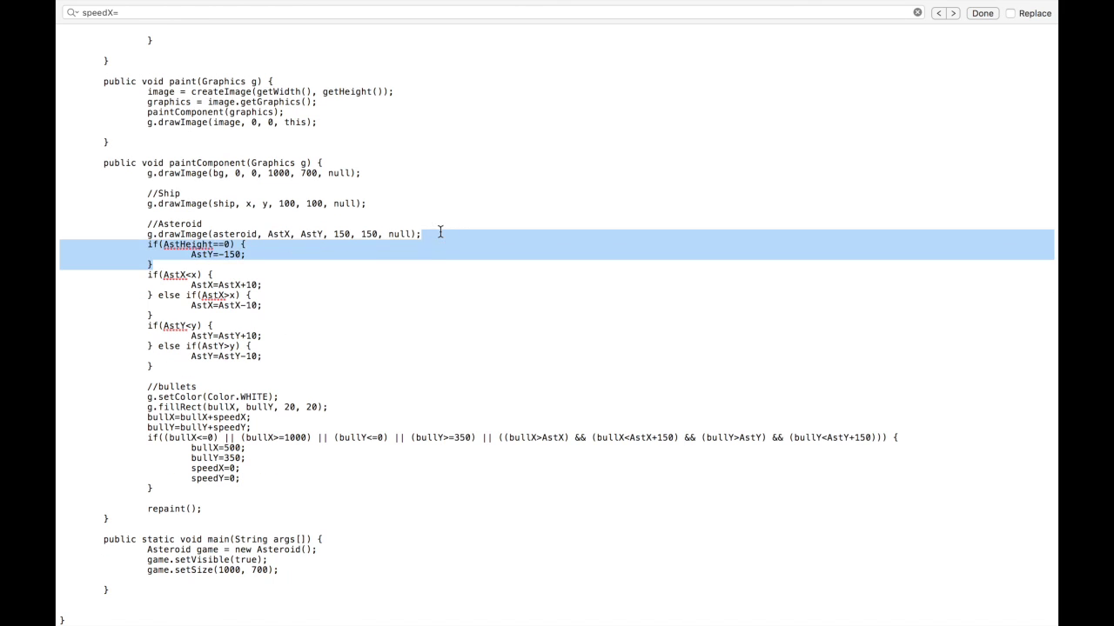
key(BackSpace)
scroll(435, 261, up, 10)
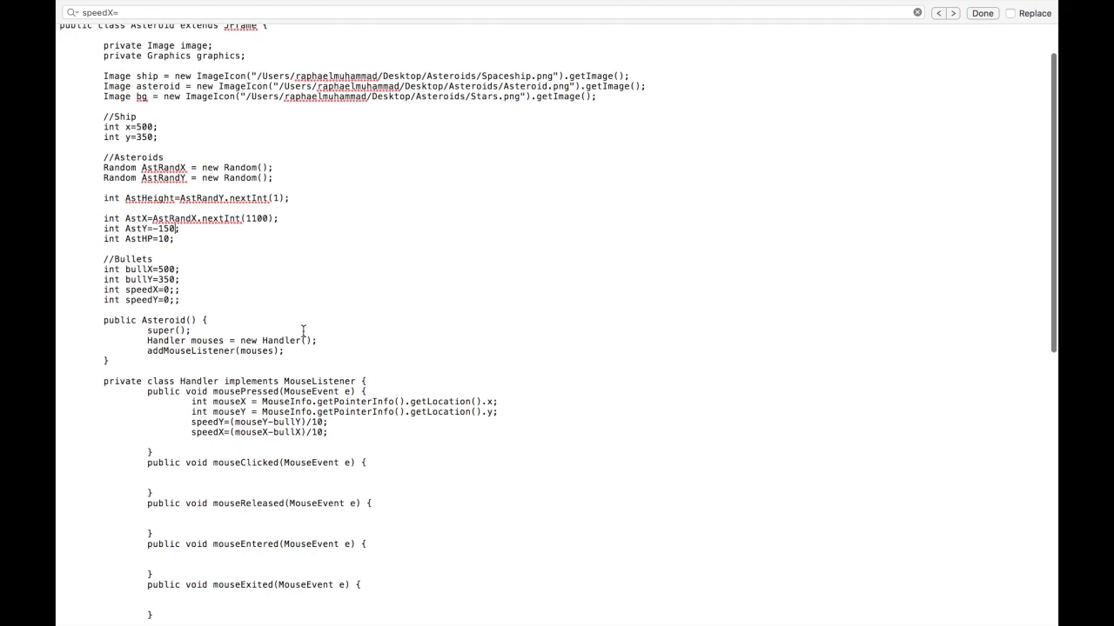
scroll(309, 345, down, 10)
scroll(261, 304, up, 7)
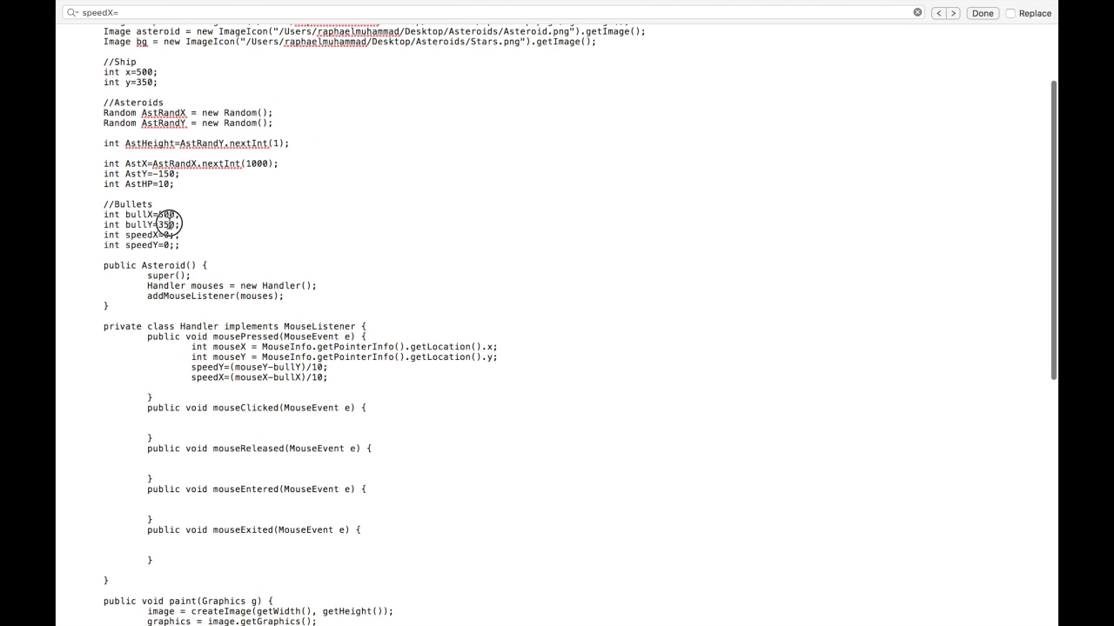
Set the starting bullY and ship y to 600 and the bullet bound to 700.
double_click(166, 224)
text(600)
scroll(321, 311, up, 1)
double_click(146, 117)
text(600)
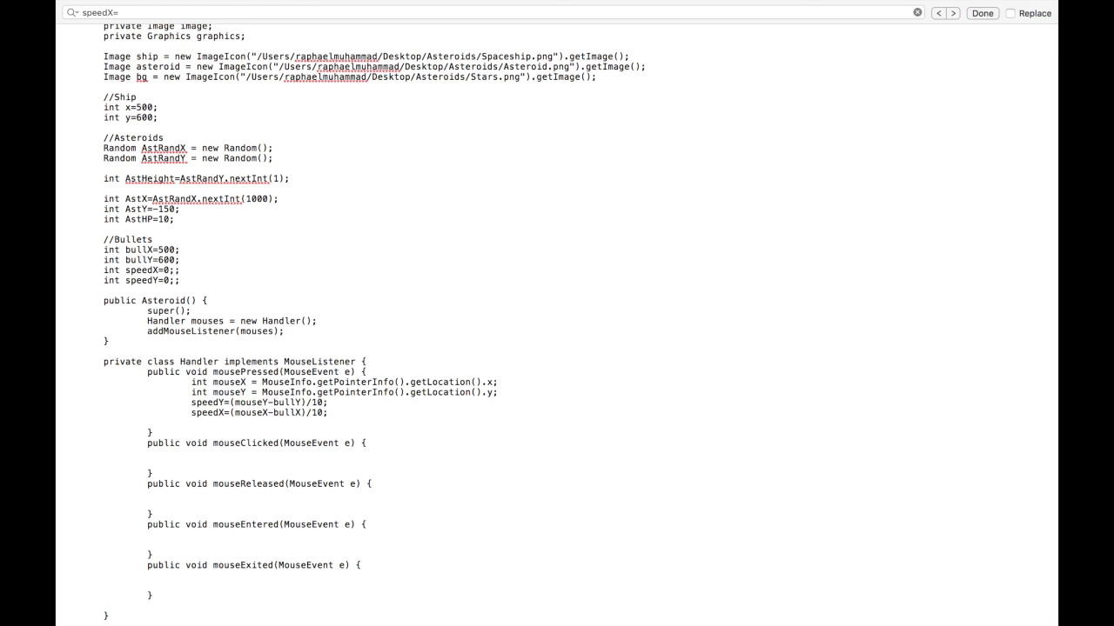
scroll(297, 261, down, 10)
scroll(297, 261, down, 8)
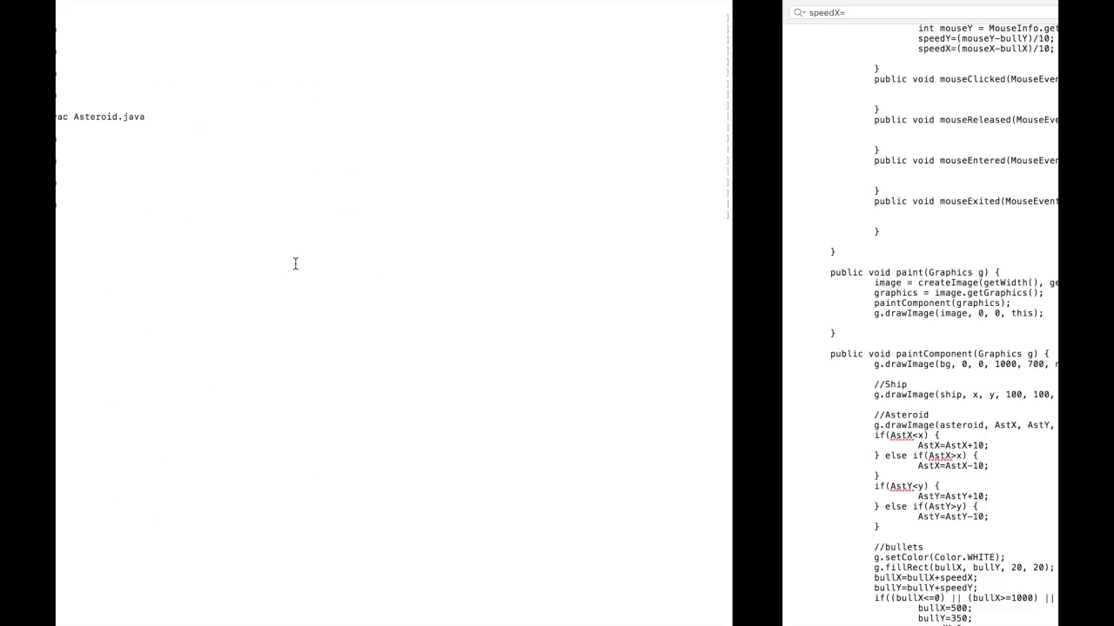
key(ctrl+Right)
key(ctrl+Right)
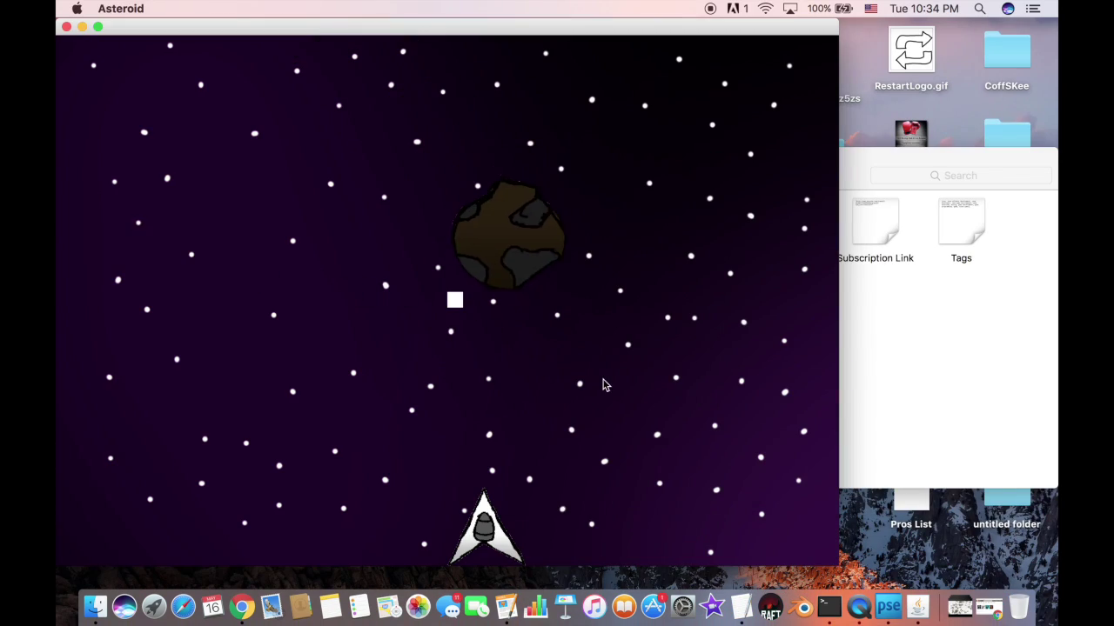
key(ctrl+Left)
scroll(286, 470, down, 5)
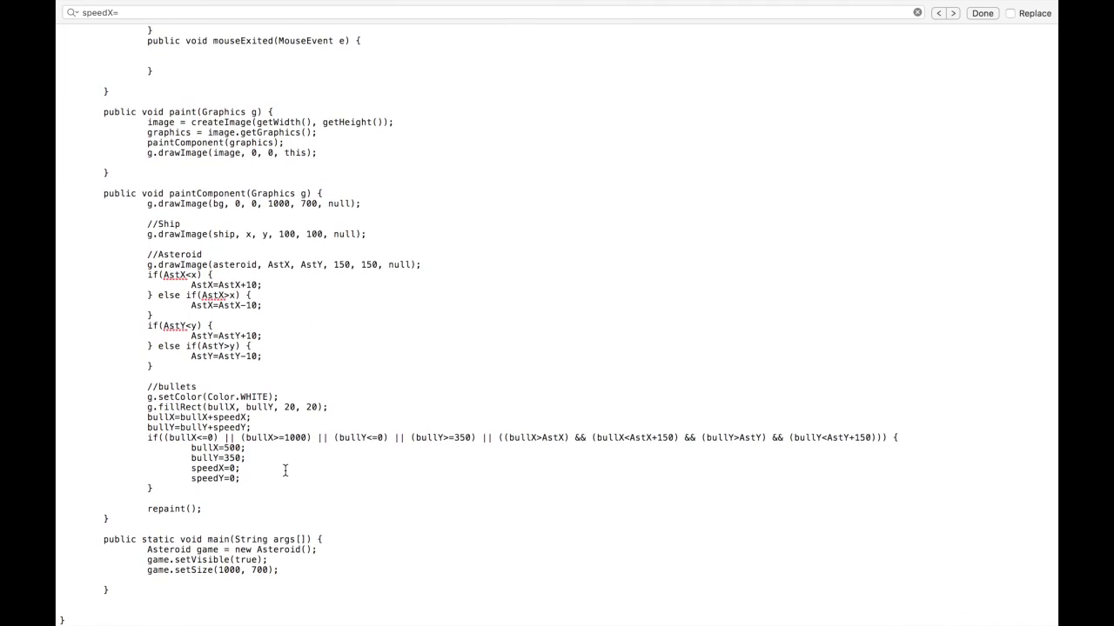
double_click(464, 438)
text(700)
scroll(348, 348, up, 10)
scroll(348, 348, down, 10)
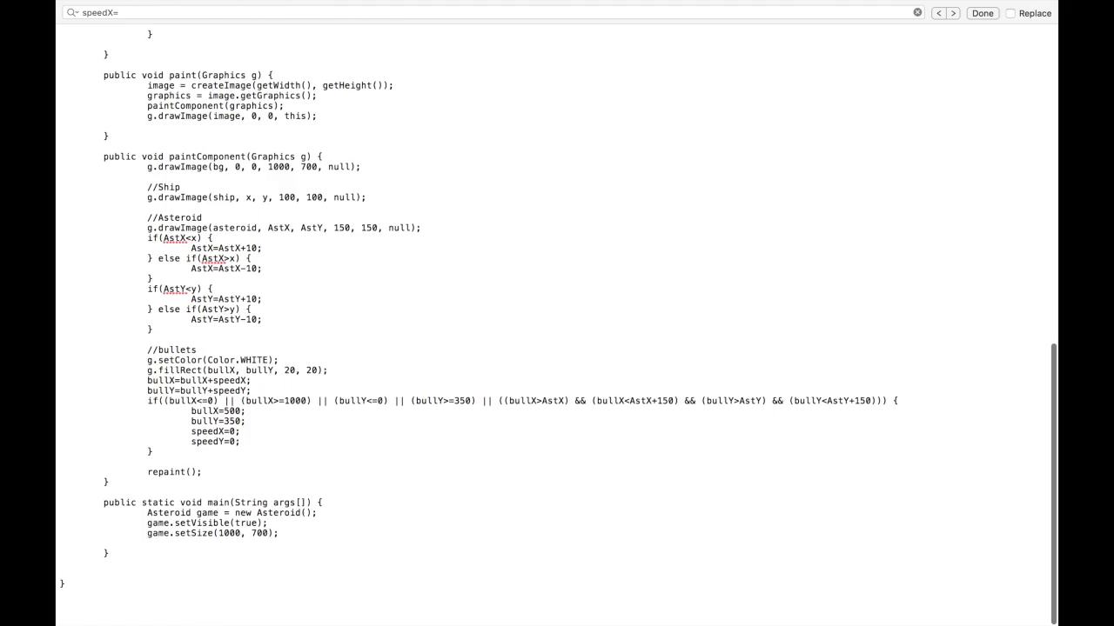
Recompile the updated code and relaunch the game in Terminal.
key(ctrl+Right)
key(Up)
key(Return)
key(Up)
key(Return)
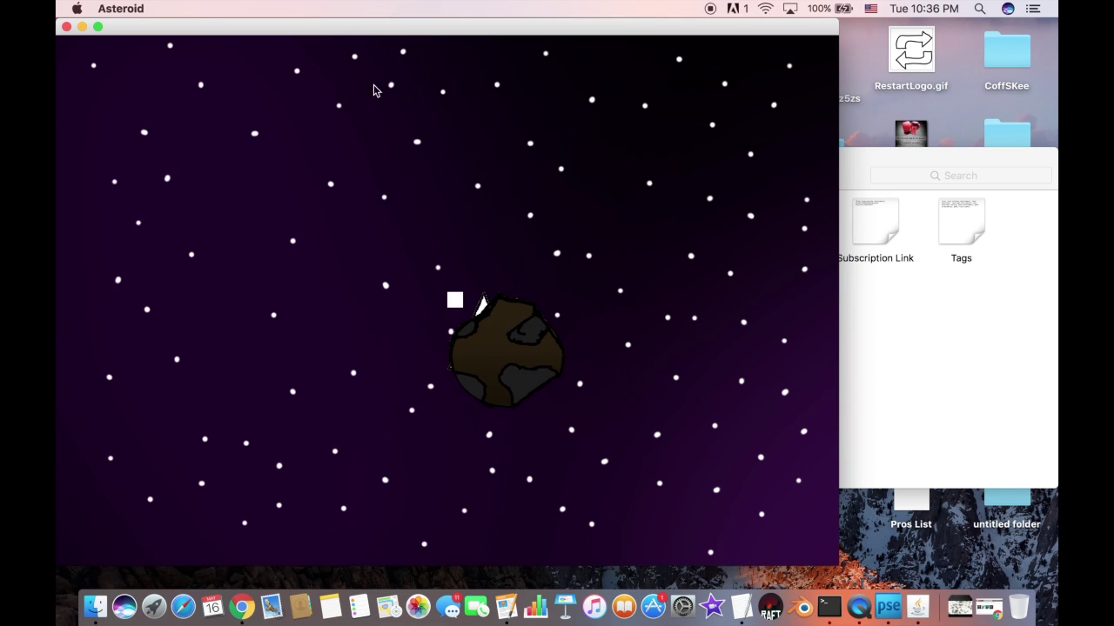
Move the bullets drawing block above the Ship section and save.
key(super+Tab)
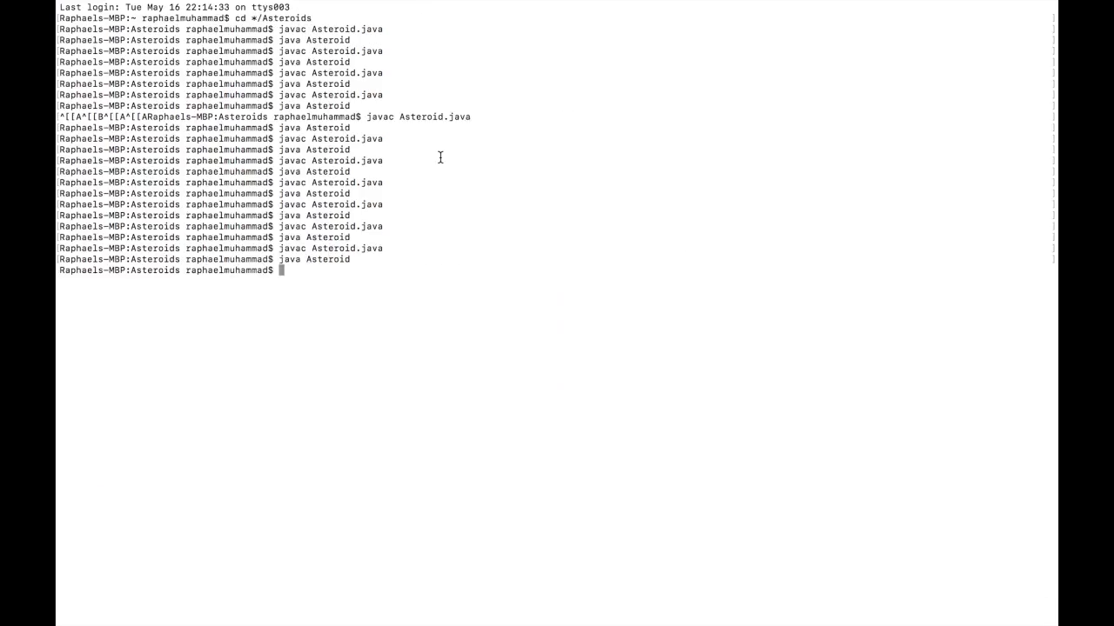
key(super+Tab)
scroll(296, 400, up, 4)
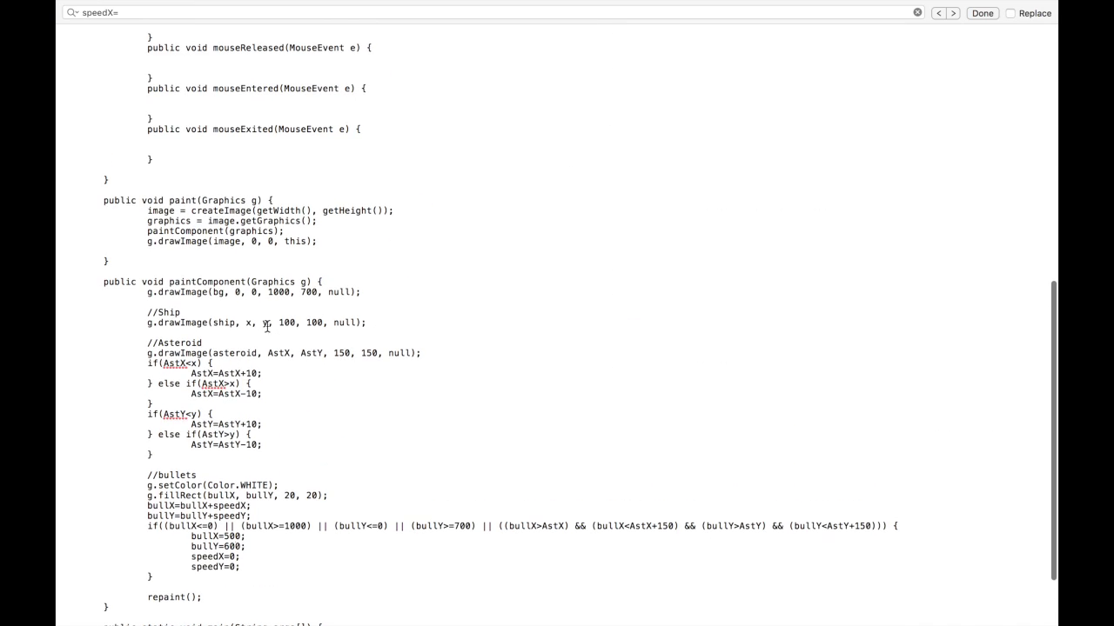
scroll(340, 416, up, 10)
double_click(165, 334)
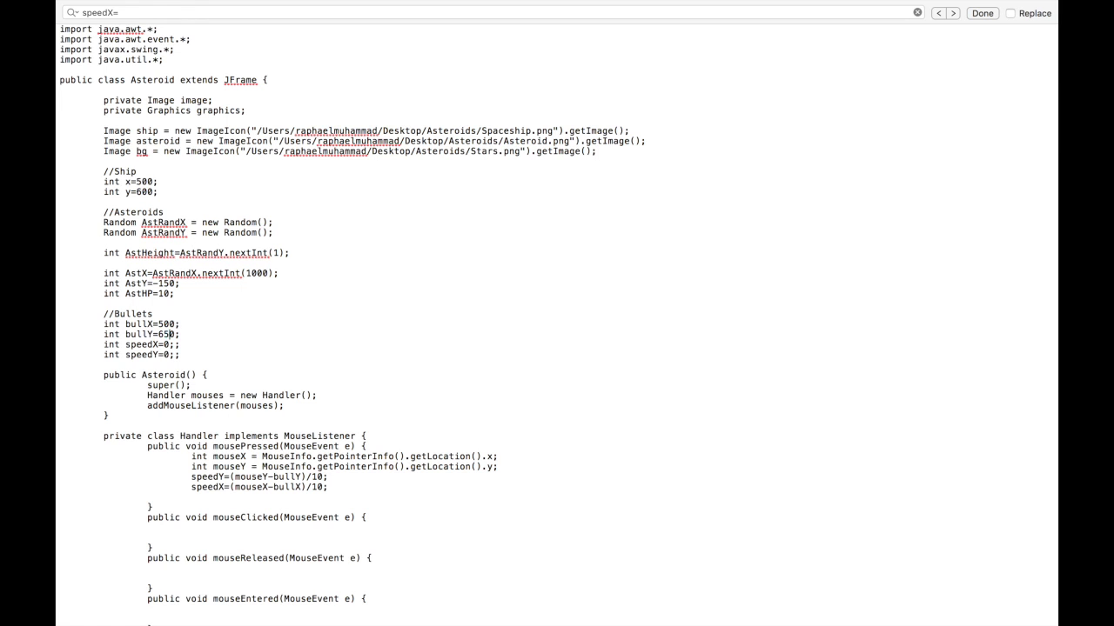
scroll(348, 348, down, 10)
drag(148, 409, 261, 505)
key(super+x)
click(147, 326)
key(super+v)
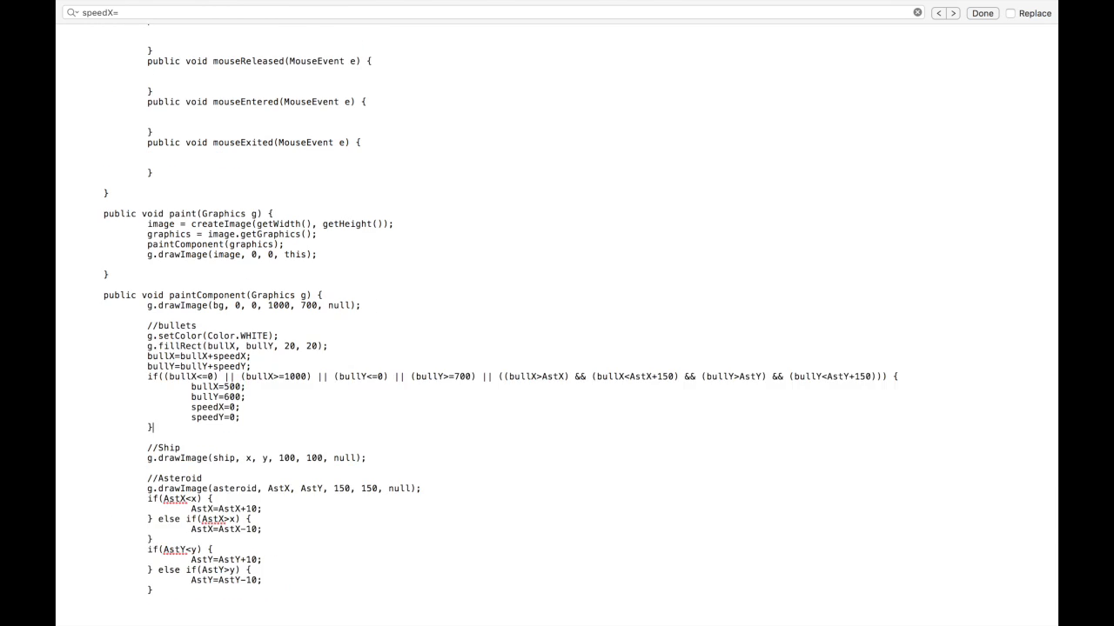
key(super+s)
Recompile and run the game in Terminal.
key(super+Tab)
key(Up)
key(Up)
key(Return)
key(Up)
key(Up)
key(Return)
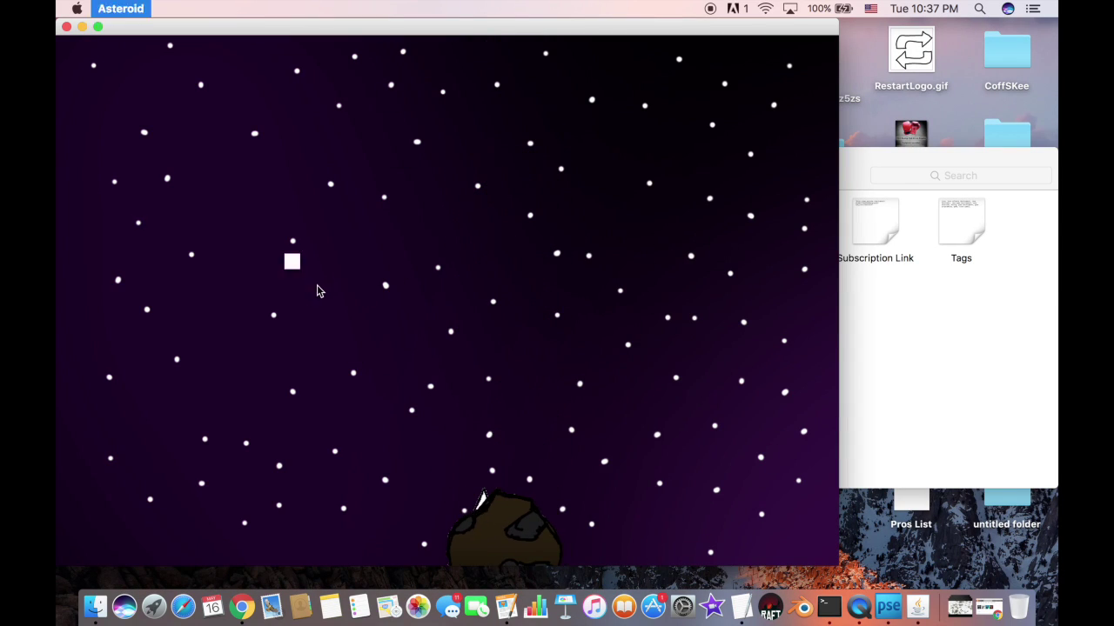
Add a comment and an empty collision if block after the asteroid movement code.
key(super+q)
key(super+Tab)
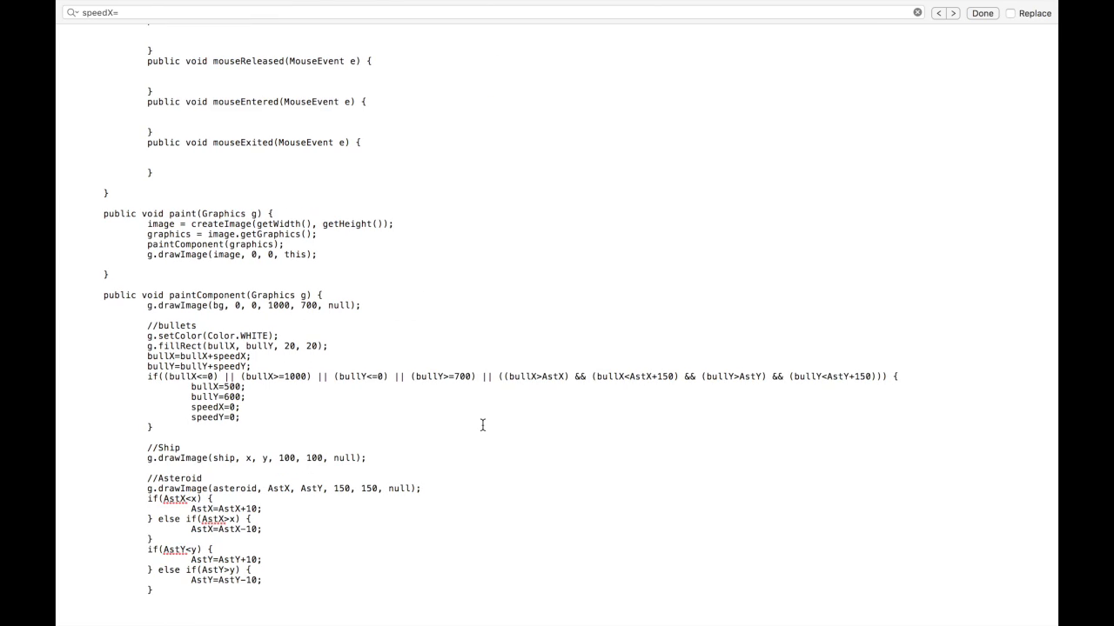
scroll(378, 447, down, 5)
scroll(378, 447, up, 2)
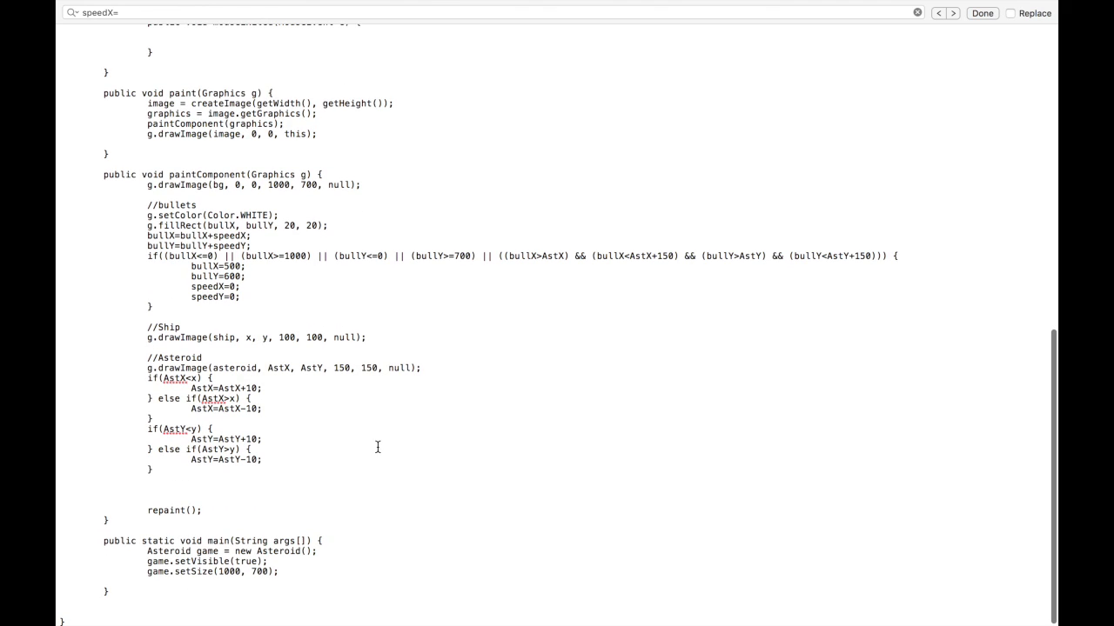
click(153, 470)
key(Return)
key(Return)
text(//Blowing up the rock)
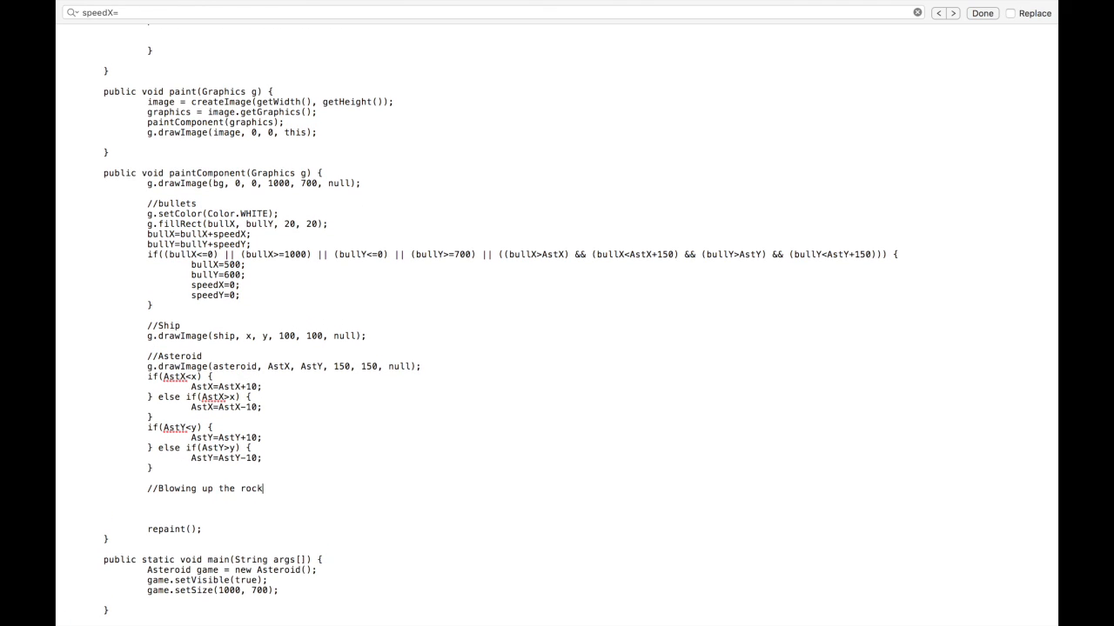
text(s and shit)
key(Return)
key(Return)
text(()()) {)
key(Return)
key(Return)
text(})
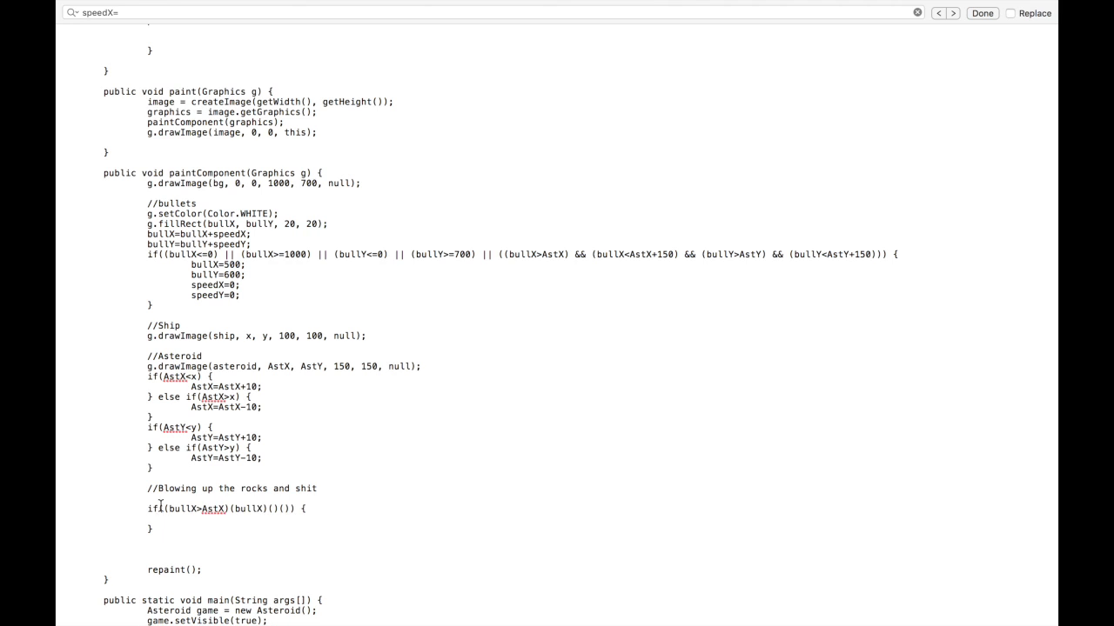
Undo the partial condition and paste the copied overlap conditions into the empty if.
key(ctrl+z)
drag(505, 254, 874, 255)
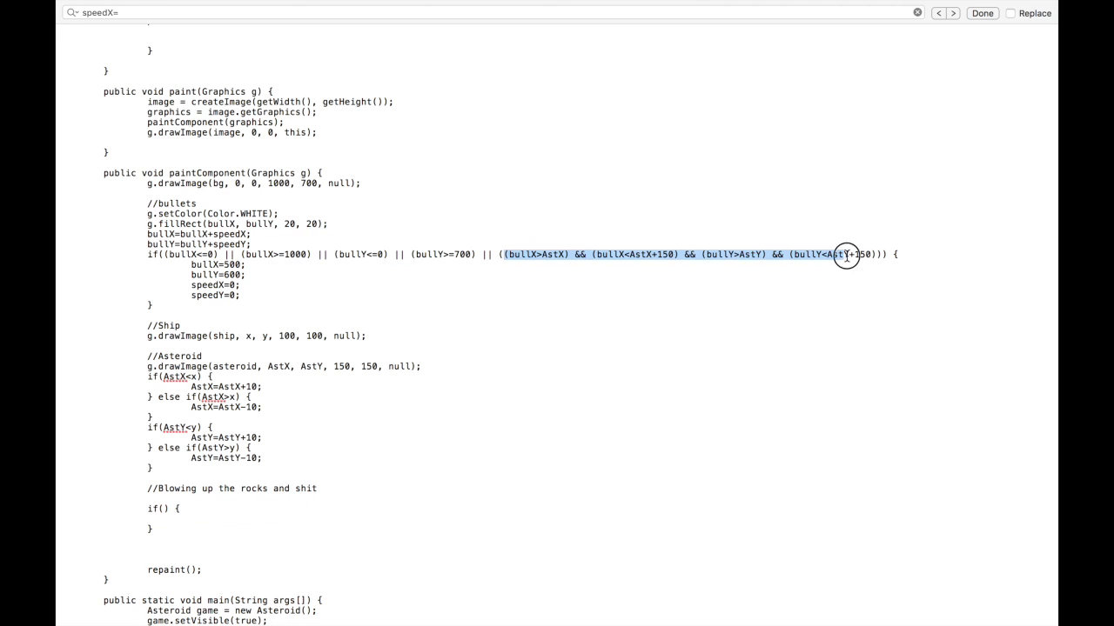
key(ctrl+c)
click(161, 509)
key(ctrl+v)
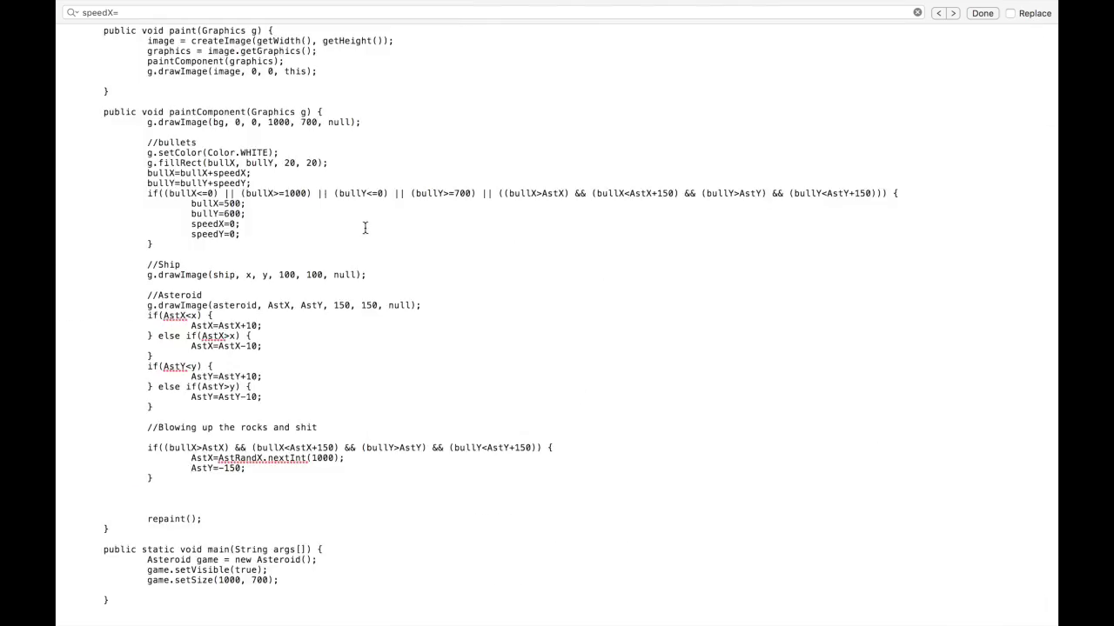
scroll(298, 351, up, 5)
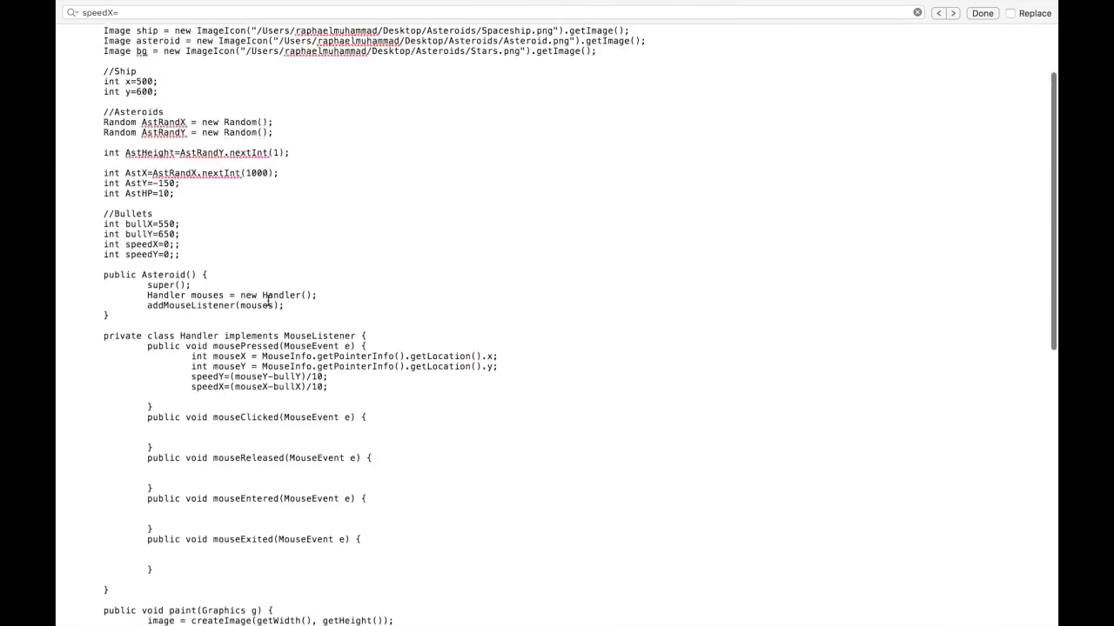
scroll(298, 352, down, 2)
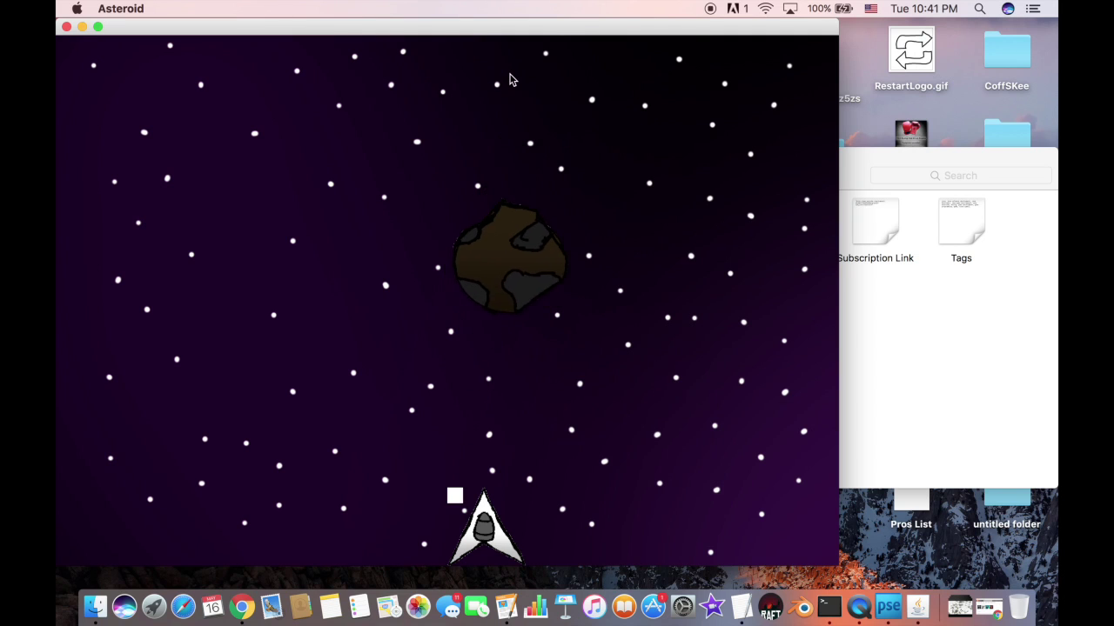
Remove the collision test from the bullets check and add a bullet reset in mousePressed.
key(super+Tab)
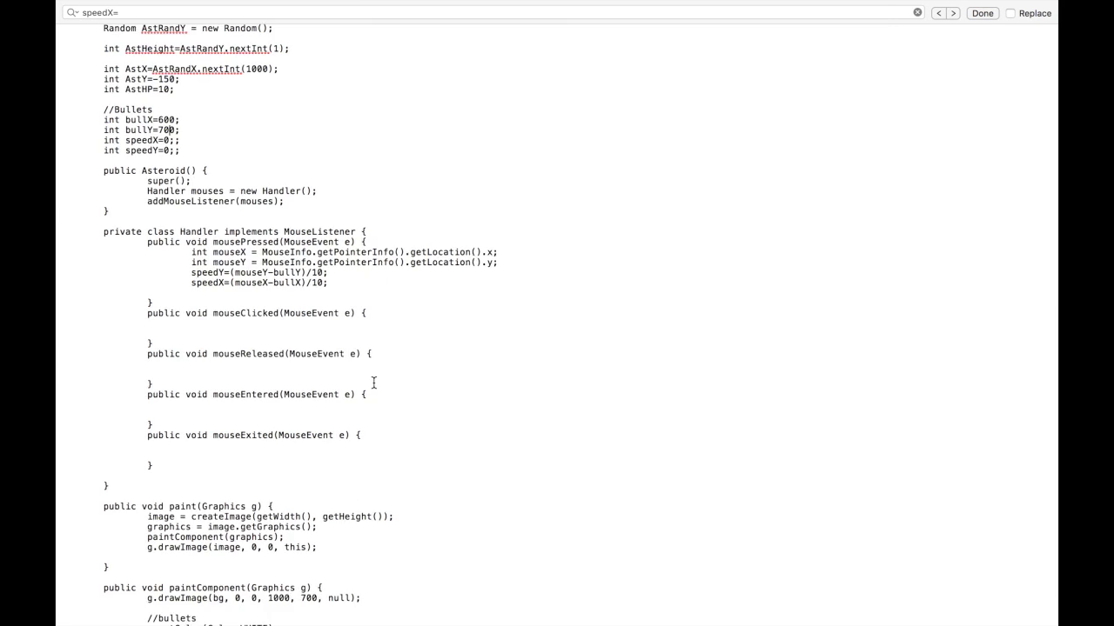
scroll(524, 277, down, 5)
drag(477, 230, 882, 229)
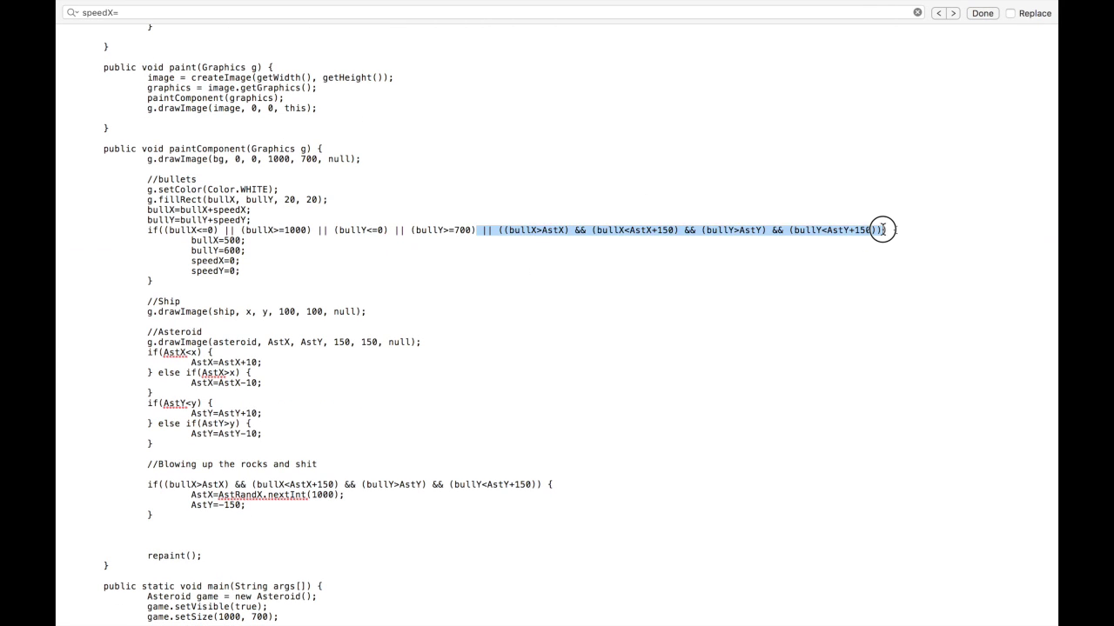
key(BackSpace)
scroll(557, 313, up, 10)
click(576, 216)
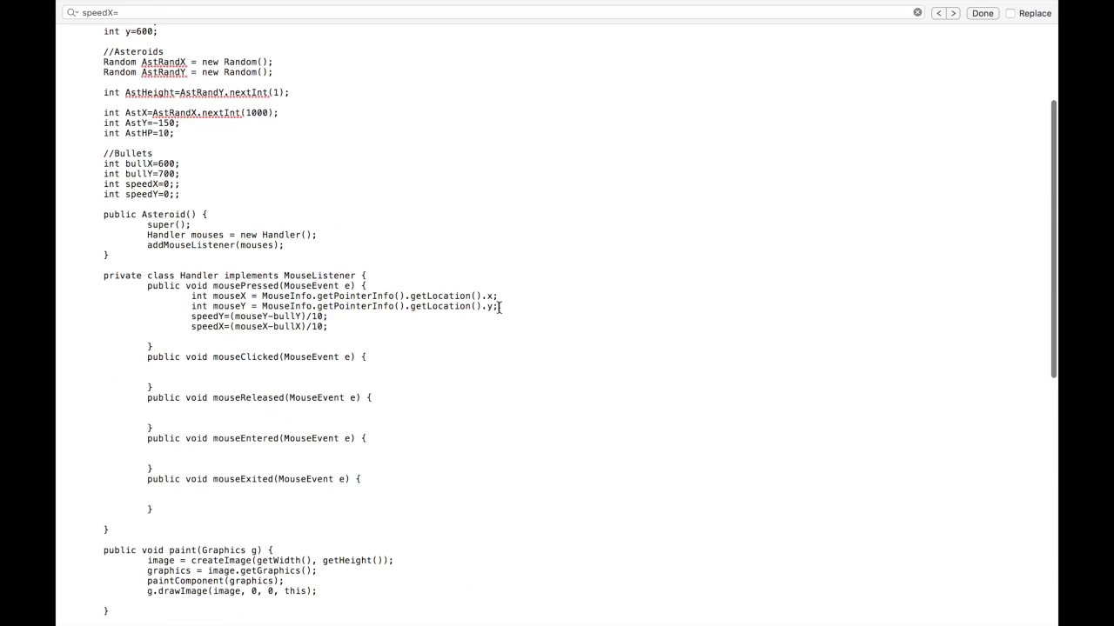
key(Return)
text(bullX=0; bullY=0;)
key(super+s)
Compile and launch the game in Terminal to test it.
key(super+Tab)
key(Up)
key(Return)
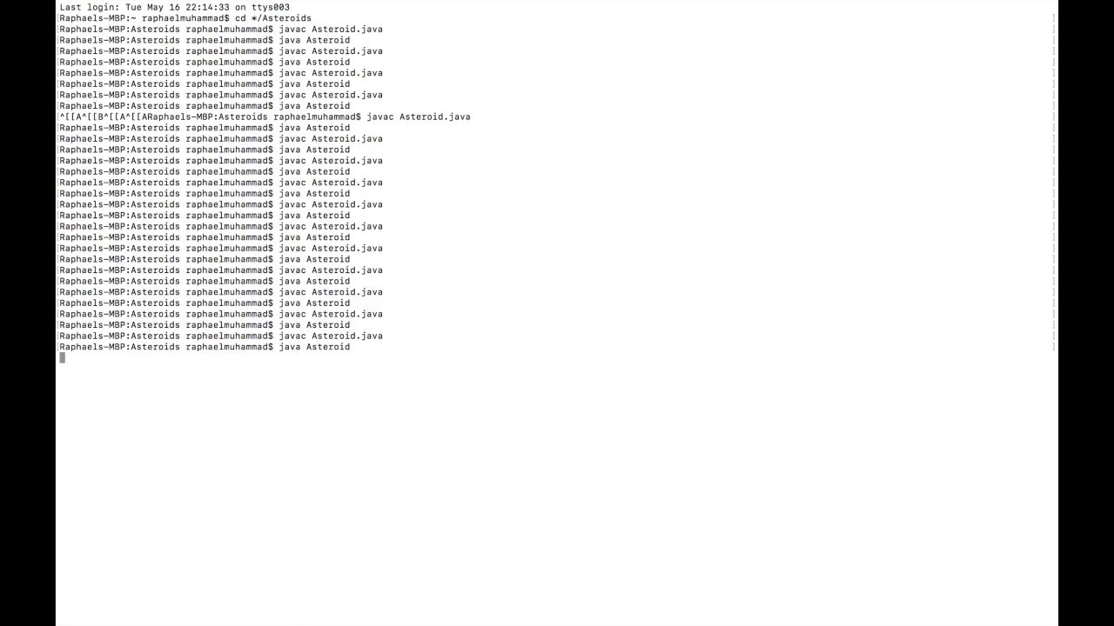
key(Up)
key(Return)
Adjust the bullet reset value, save, then recompile and rerun the game.
key(super+q)
key(super+Tab)
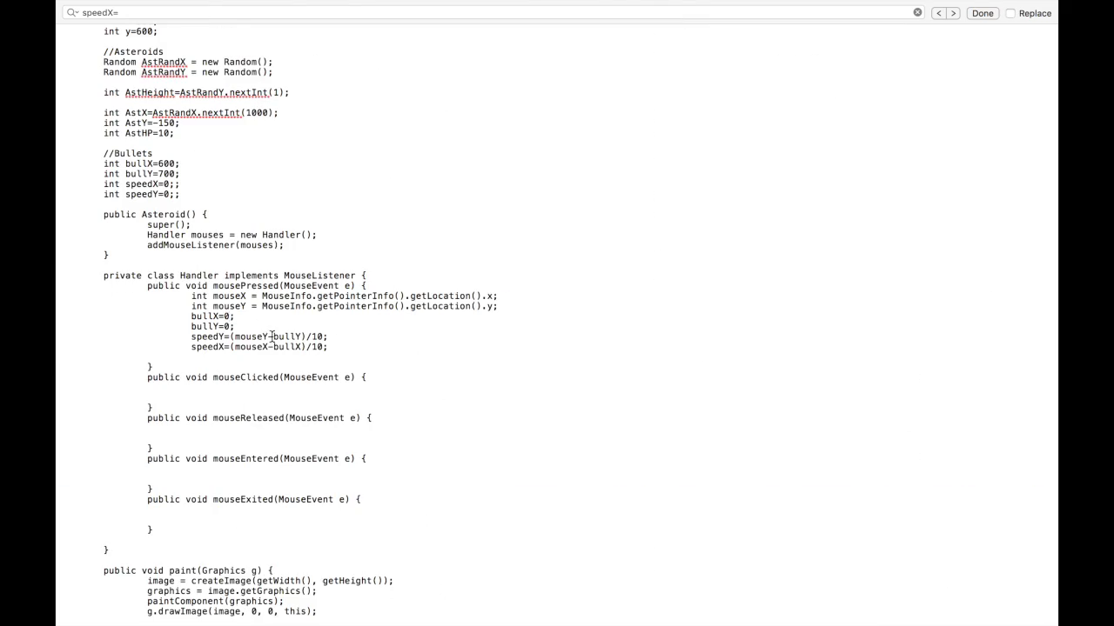
click(231, 325)
text(6)
text(600)
key(super+s)
key(super+Tab)
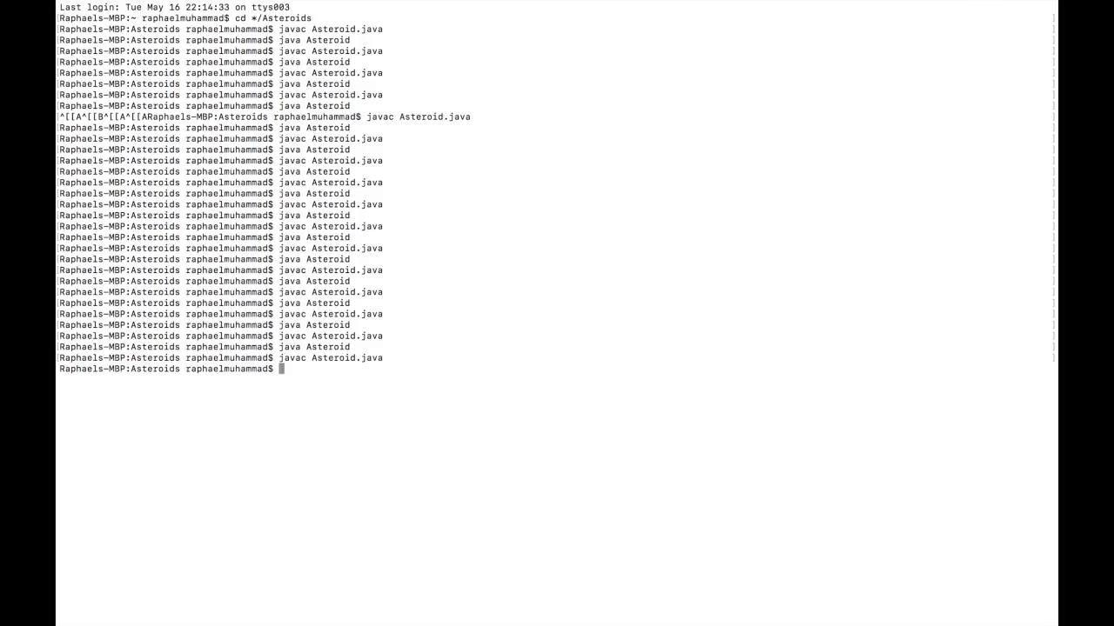
key(Up)
key(Return)
key(Up)
key(Return)
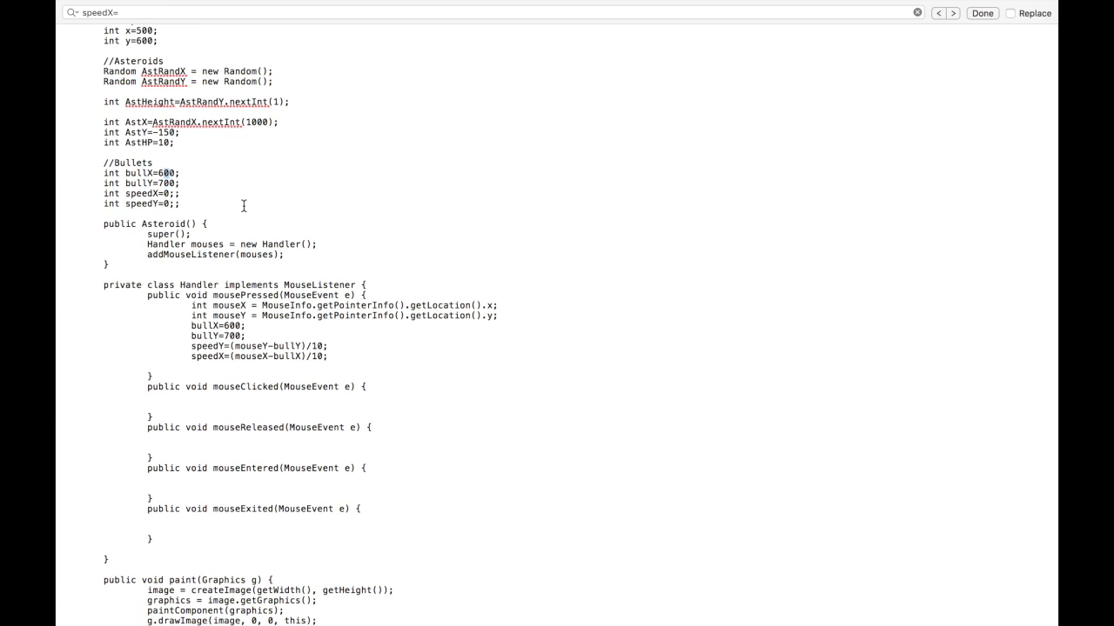
scroll(337, 359, down, 10)
scroll(341, 373, up, 1)
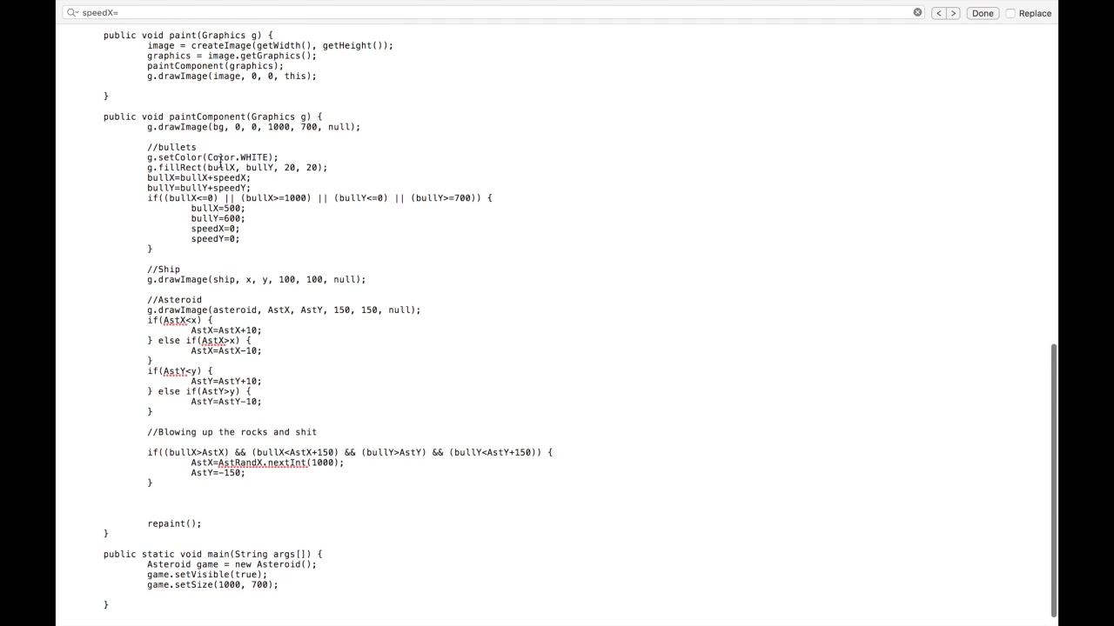
Wrap the bullet colour and fillRect lines in an if((speedX!=0) || (speedY!=0)) block.
click(222, 148)
key(Return)
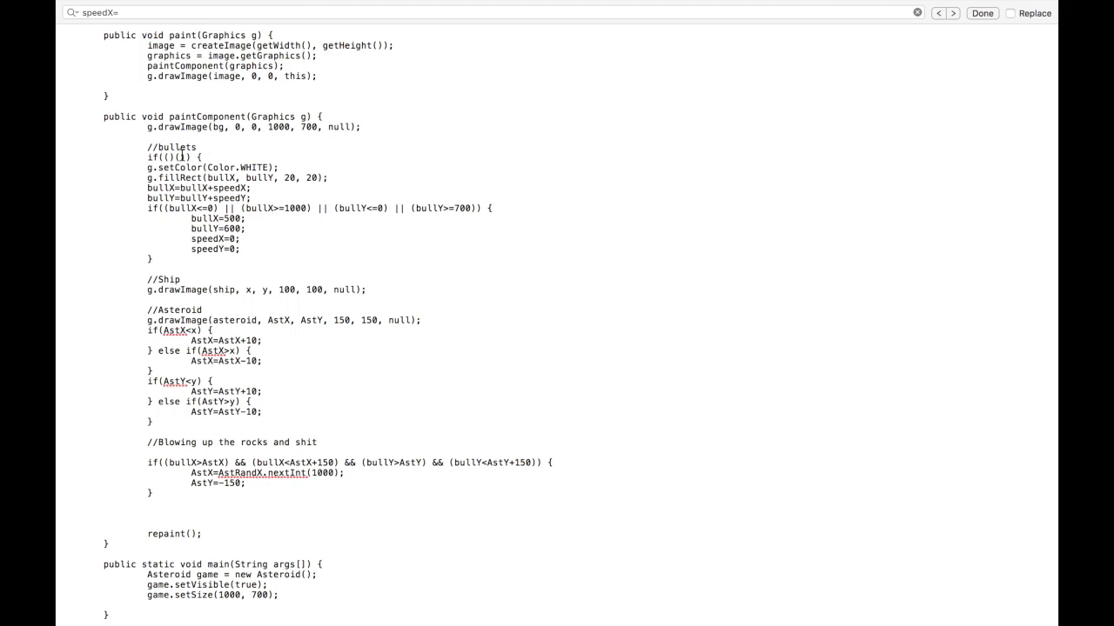
text(!=0) || (speedY!=)
text(0))
key(Down)
key(Home)
key(Tab)
key(Down)
key(Home)
key(Tab)
key(End)
key(Return)
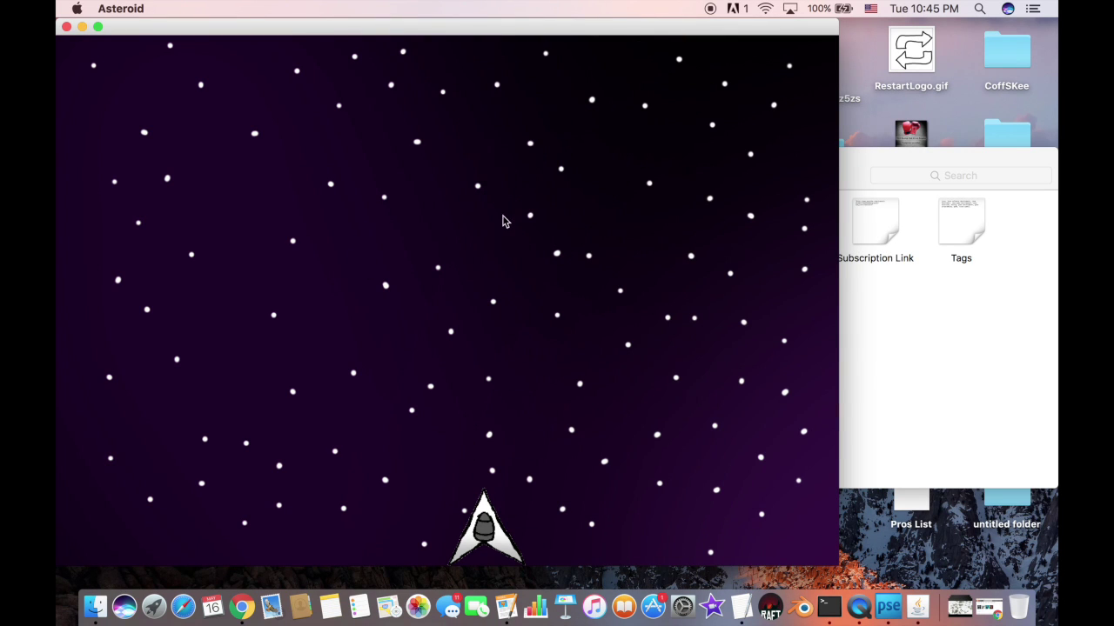
Make room for a new Dying section after the rock-blowing block.
key(space)
key(space)
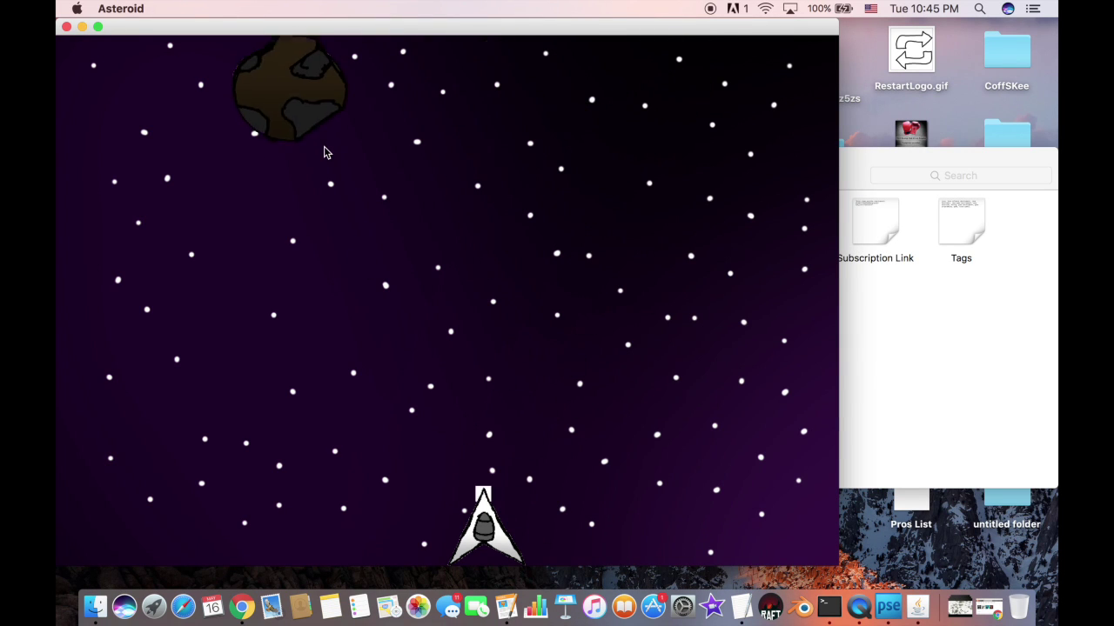
key(space)
key(space)
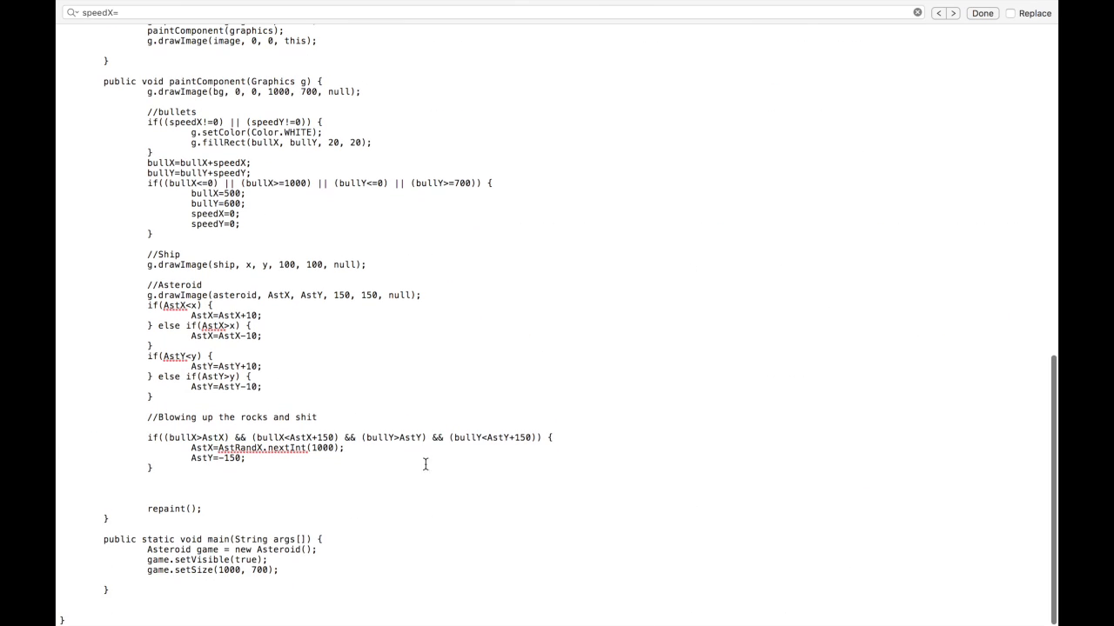
click(425, 464)
key(Return)
key(Return)
text(Dying)
Add a //Dying if-check testing whether the ship is within 20 pixels of AstX and AstY.
key(Return)
key(Return)
text(if(()()
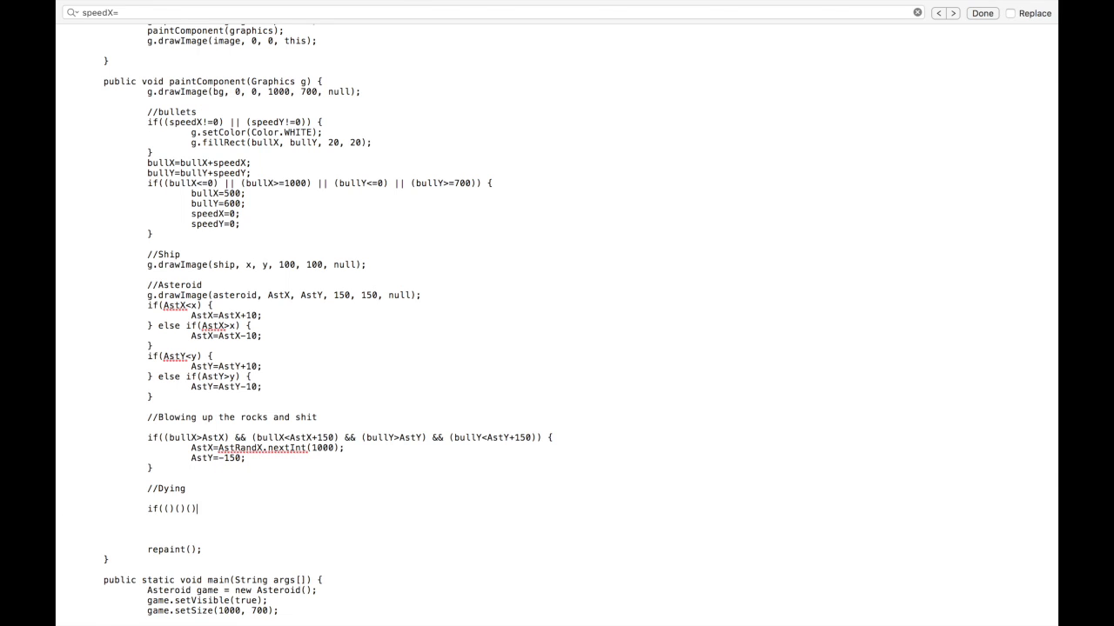
text(()) {)
key(Return)
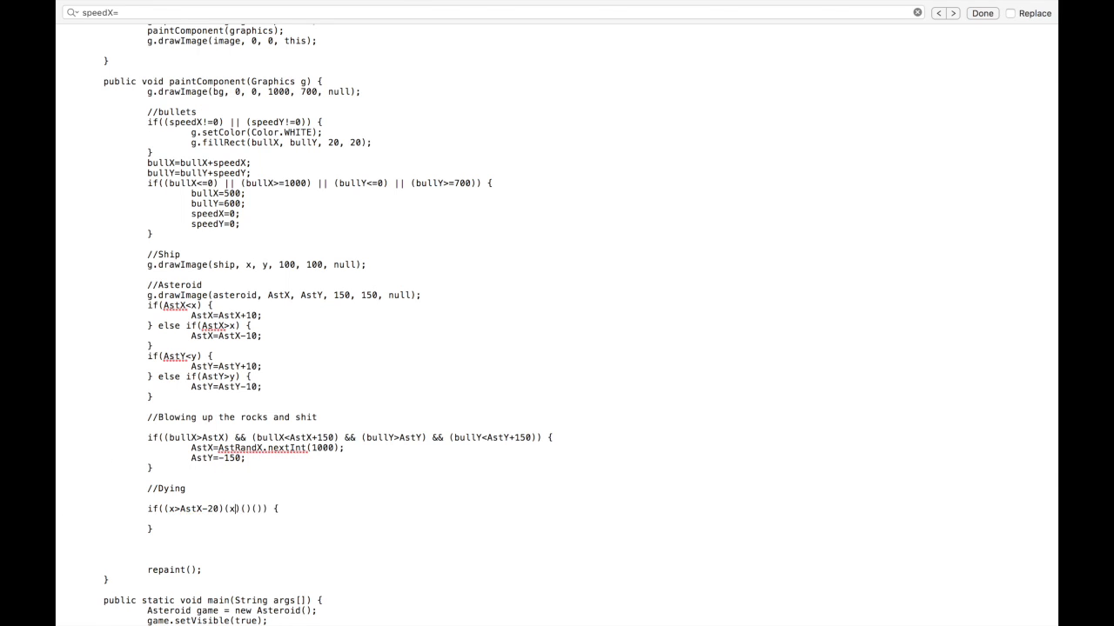
text(+20)(y>AstY-20)(y<AstY+20)
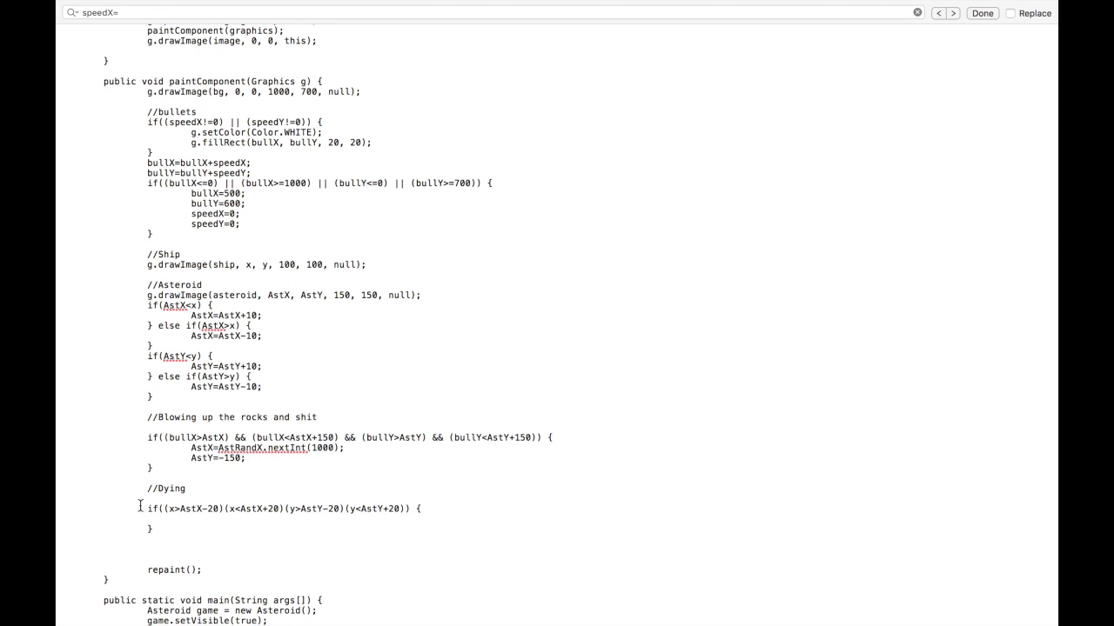
click(224, 509)
text(&&)
click(307, 509)
text(&&)
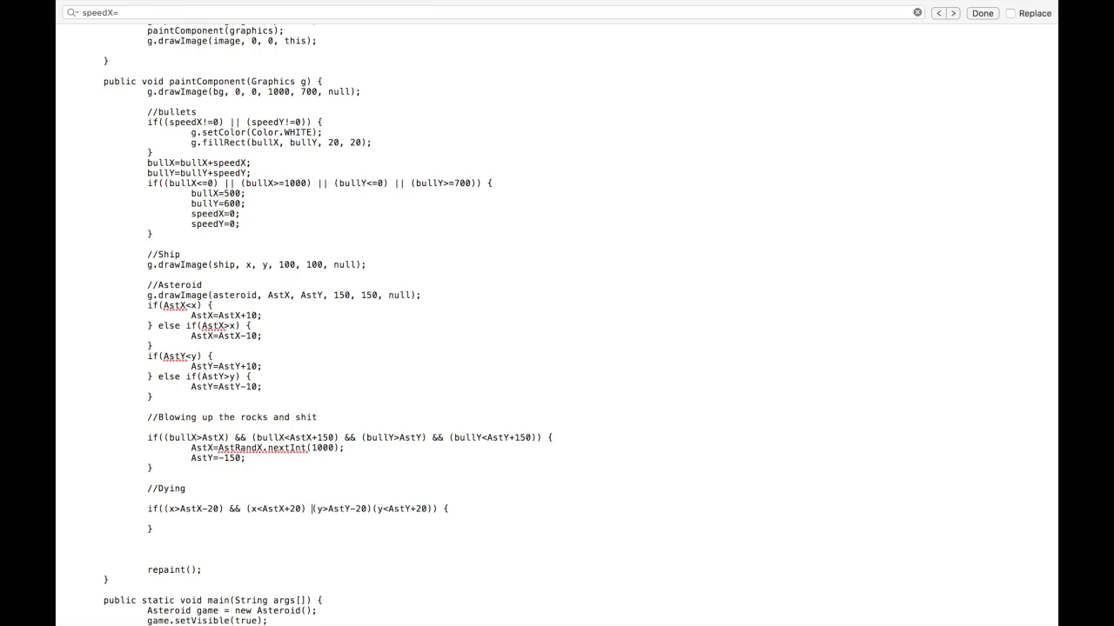
click(389, 509)
text(&&)
Fill the Dying block with setColor WHITE, a full-window fillRect, setColor BLACK and a 'YOU LOSE' drawString.
key(Down)
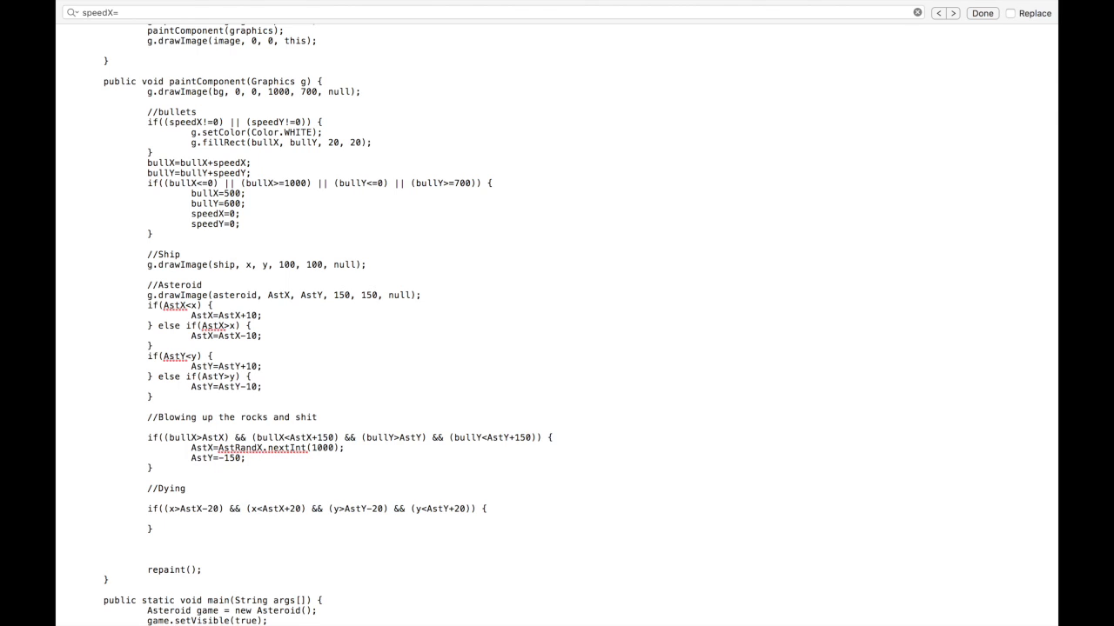
text(Color.WHITE);)
key(Return)
text(g.fillRect(0, 0, 1000, 700)
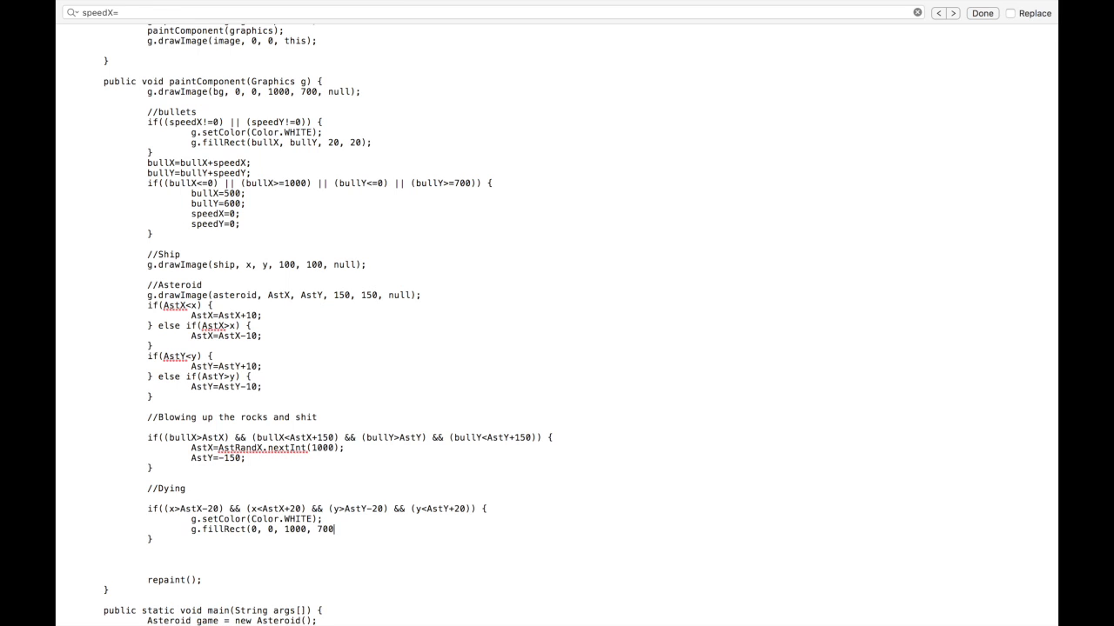
text();)
key(Return)
text(g.setColor(Color.BLACK))
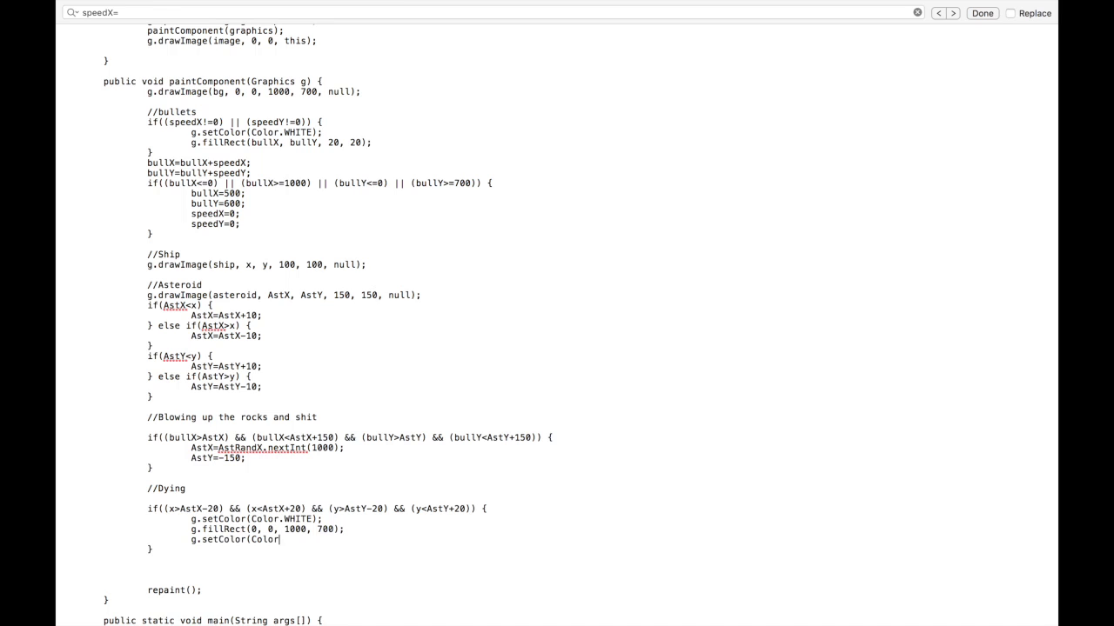
text(;)
key(Return)
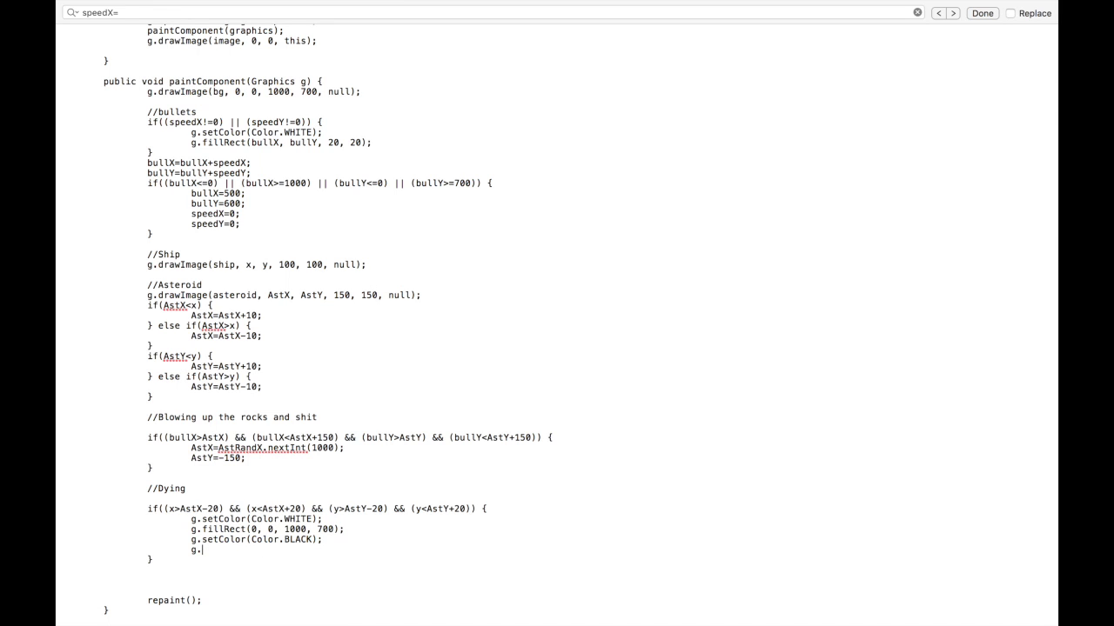
text(g.drawString("YOU LOSE", 400, 500)
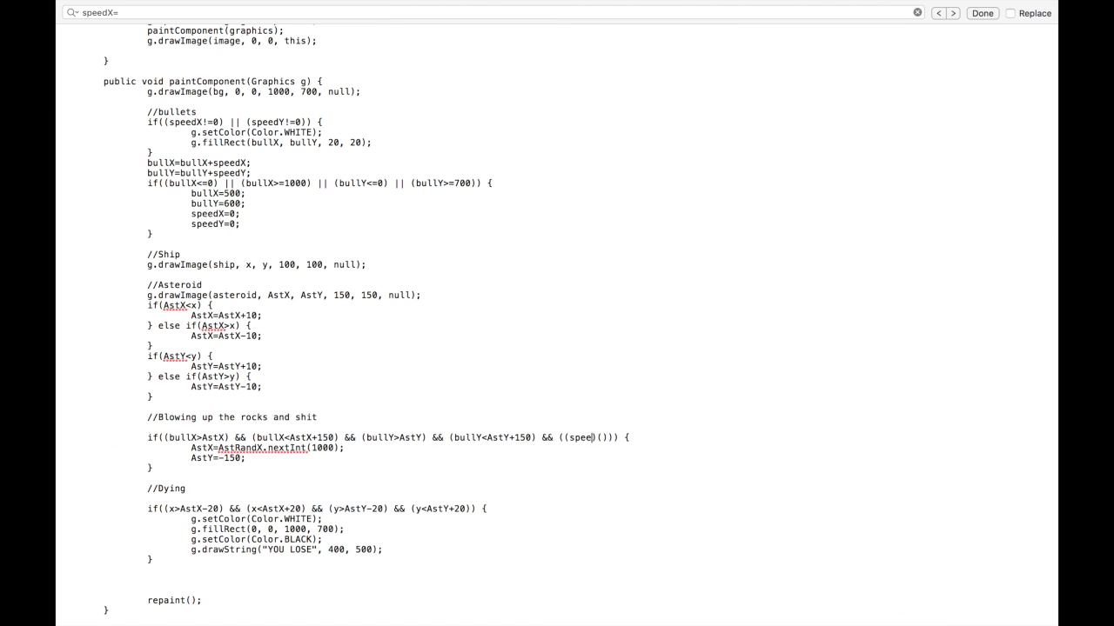
text(dX!=0) || (speedY!=0))
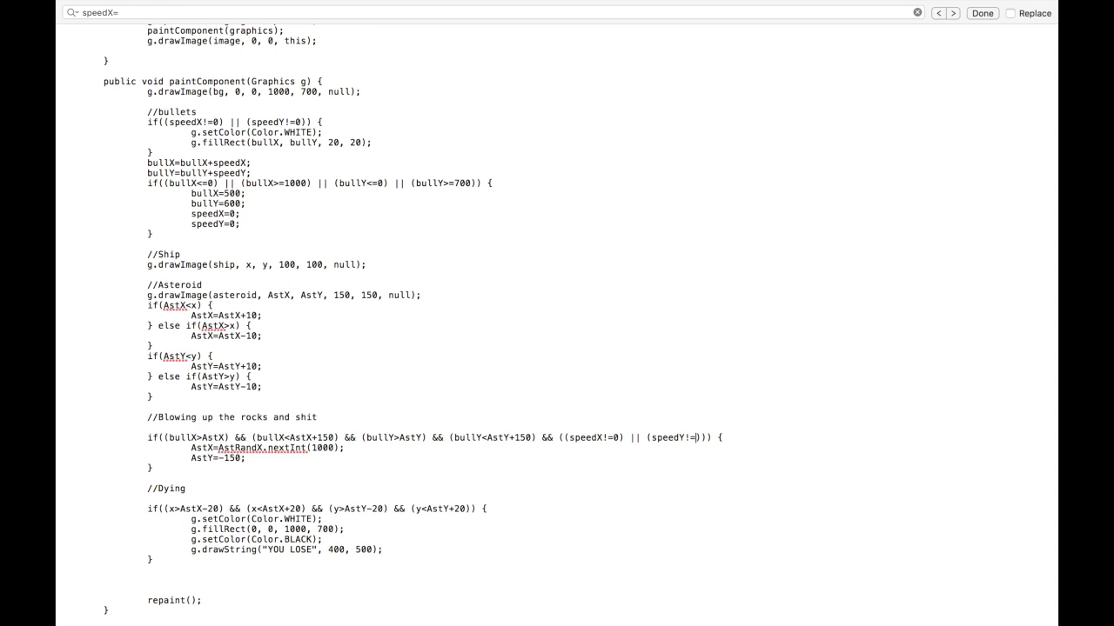